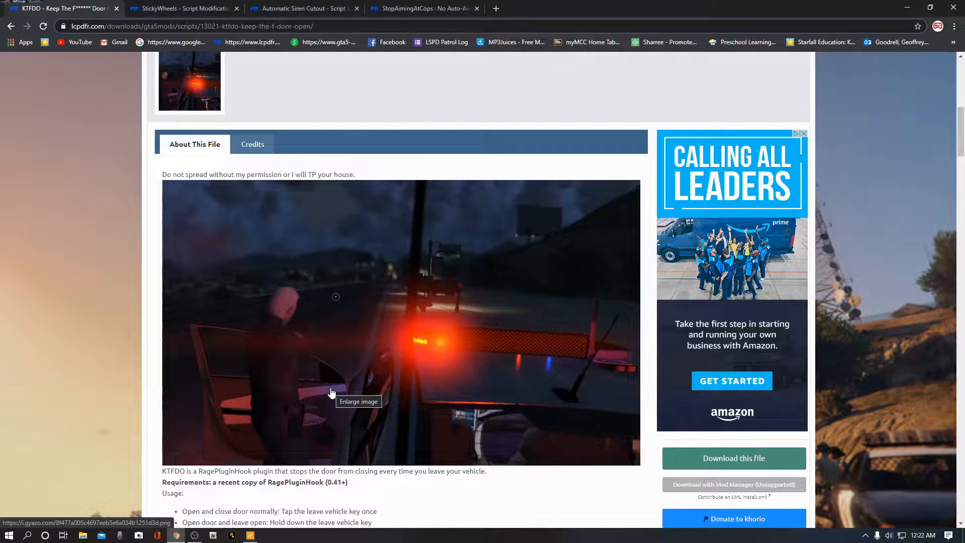
Step: Download the KTFDO - Keep The F****** Door Open file, agreeing to the download terms
scroll(314, 436, down, 3)
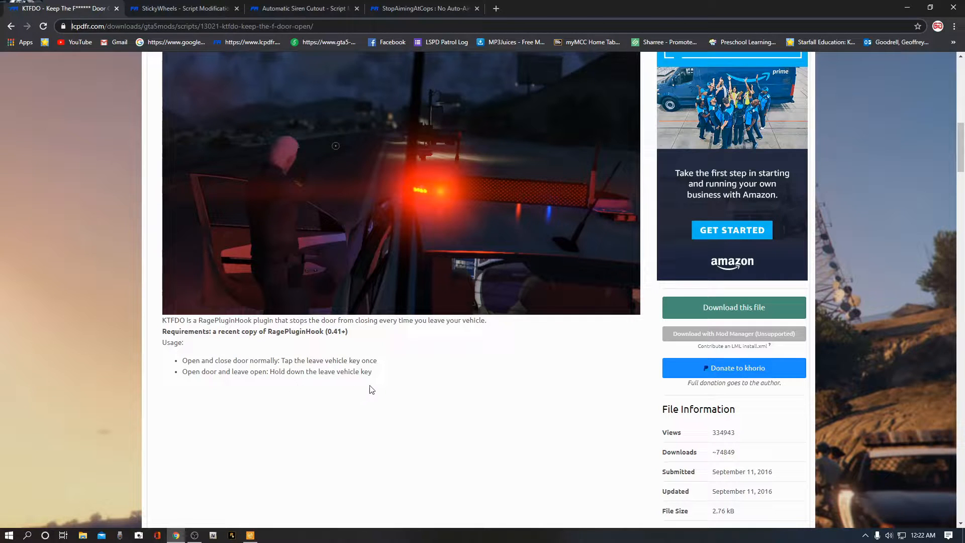
scroll(446, 350, up, 2)
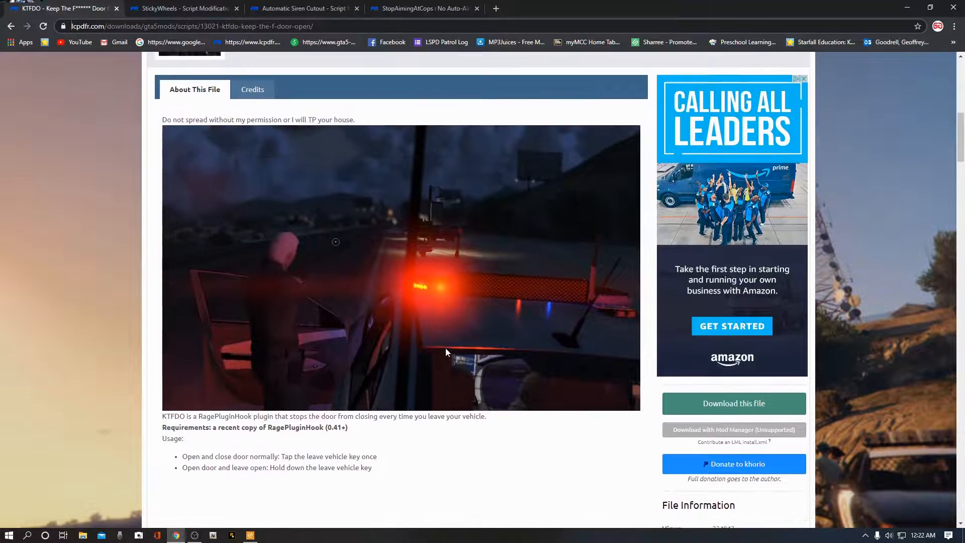
click(736, 411)
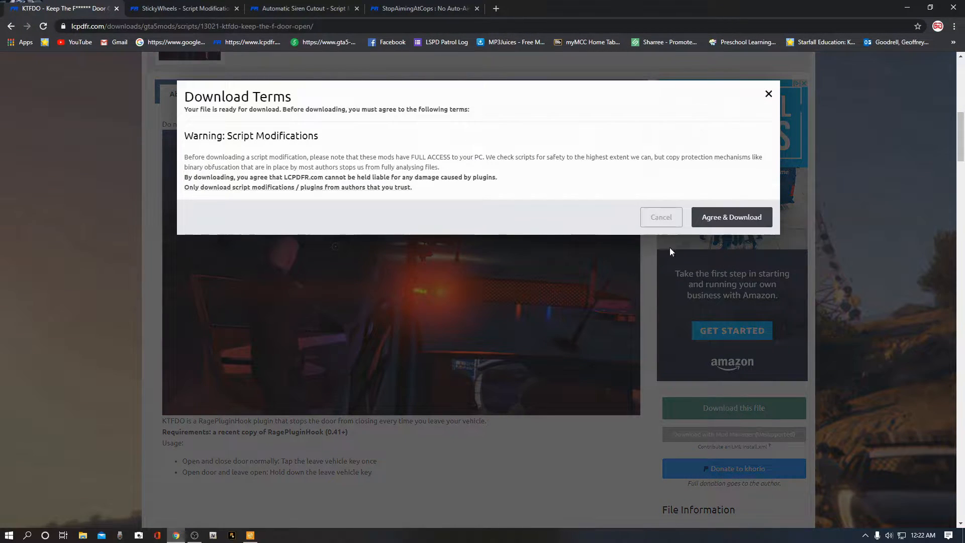
click(727, 221)
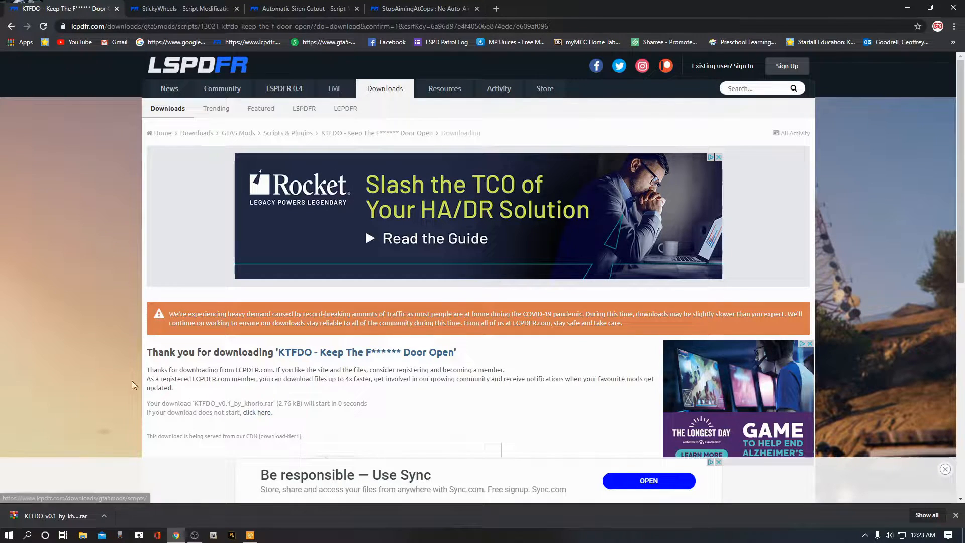
Step: Open the downloaded KTFDO_v0.1_by_khorio.rar archive in WinRAR, dismiss the licence notice and minimize the archive window
click(104, 515)
click(119, 456)
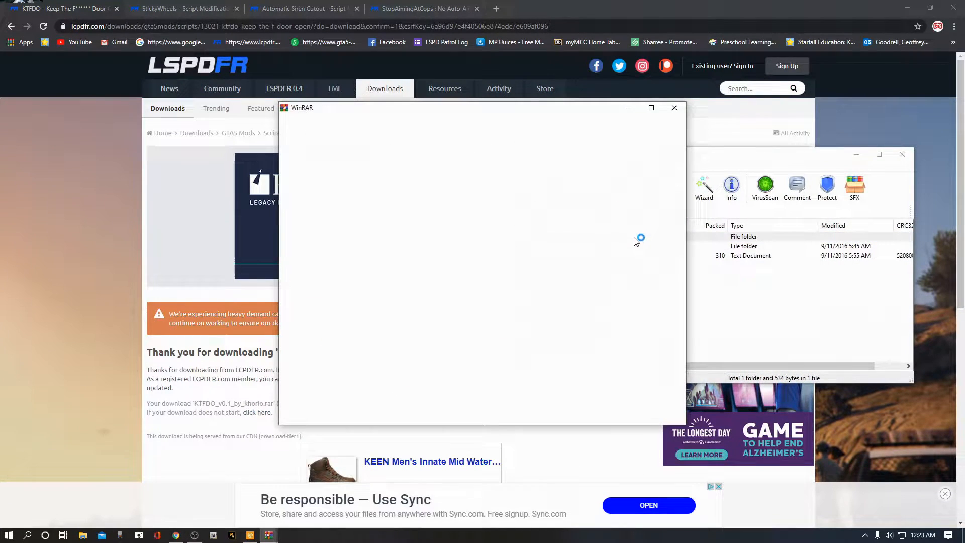
click(675, 108)
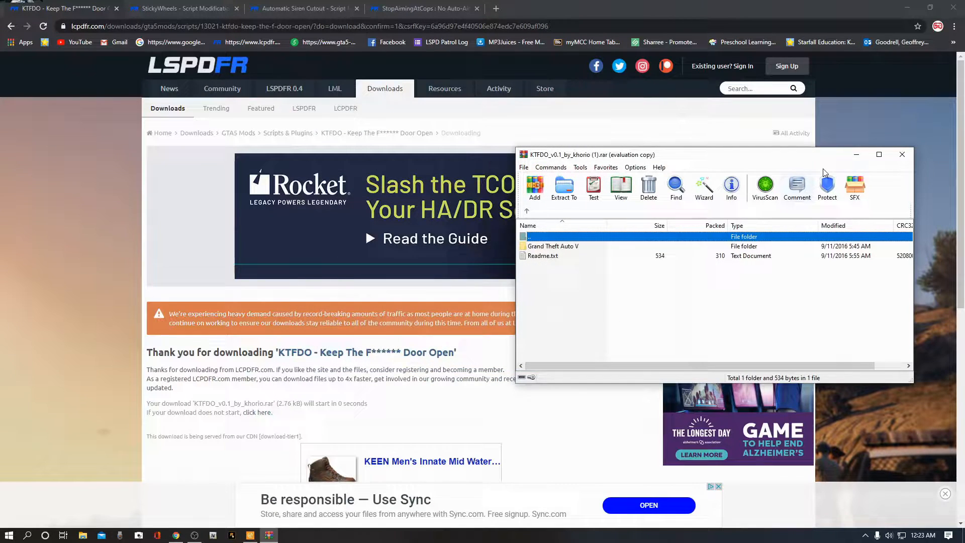
click(857, 158)
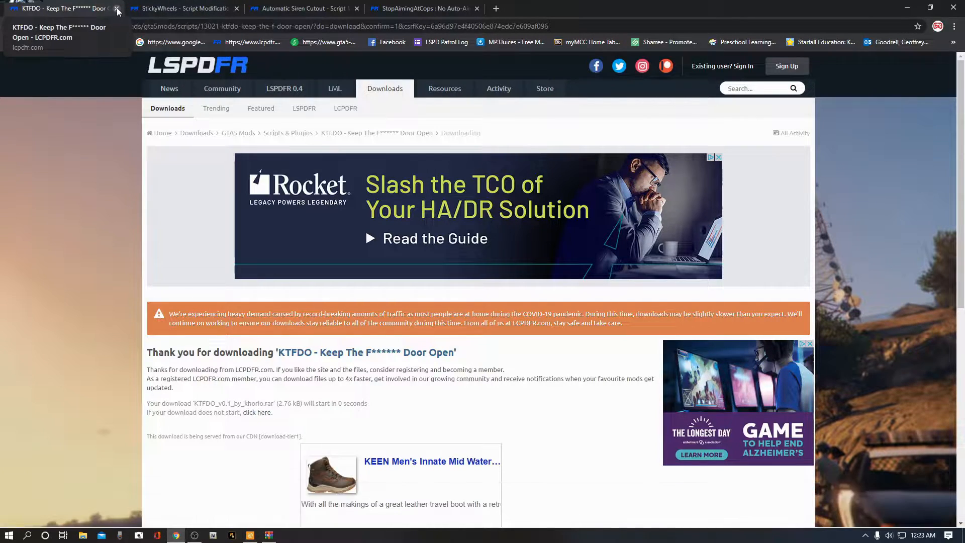
click(163, 8)
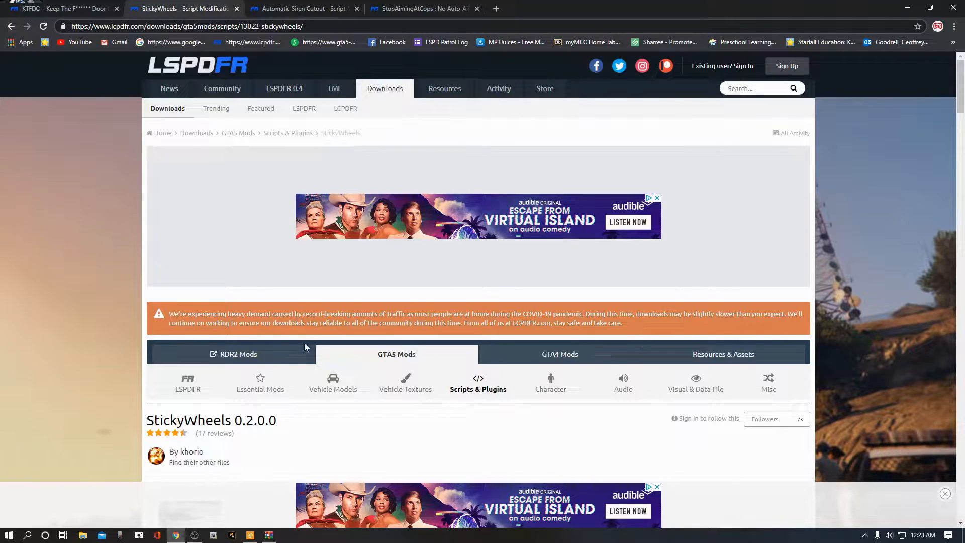
scroll(296, 372, down, 2)
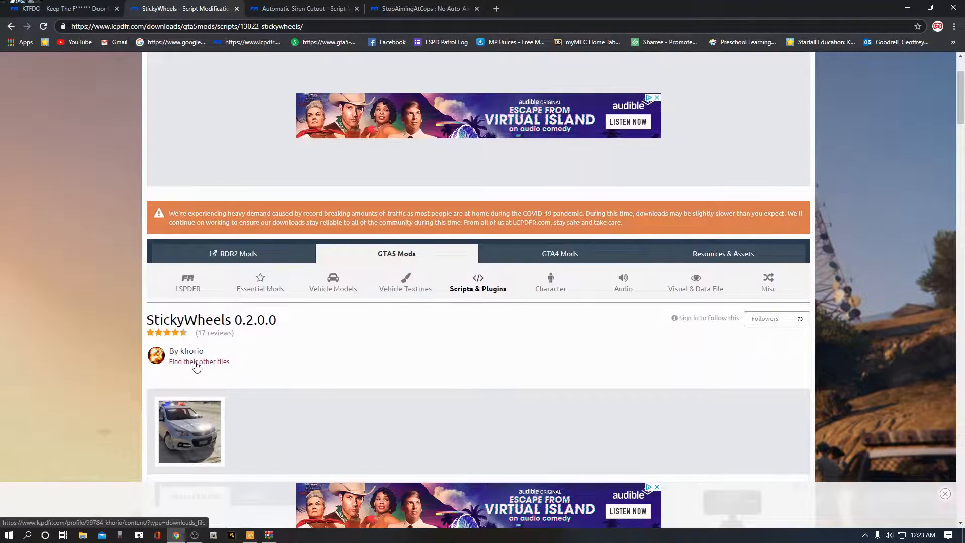
click(66, 12)
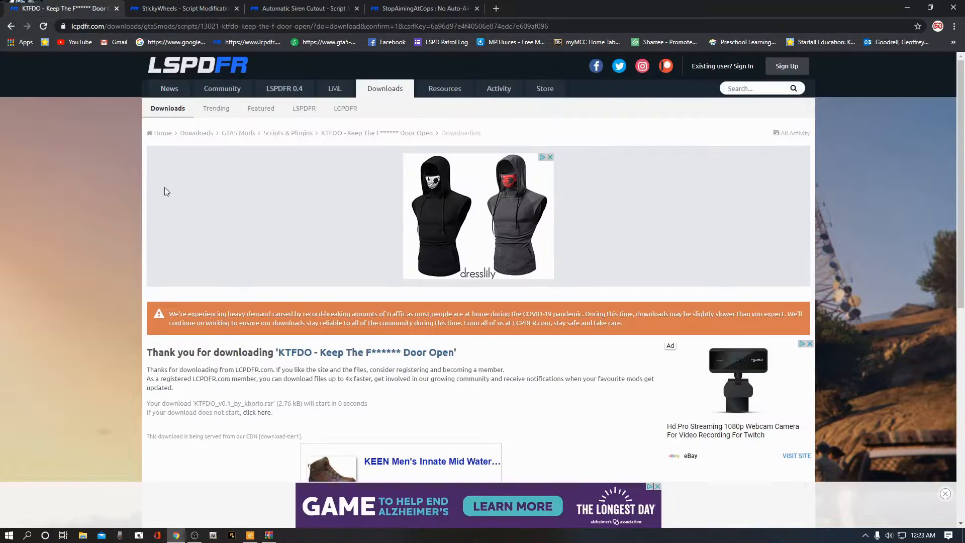
click(10, 29)
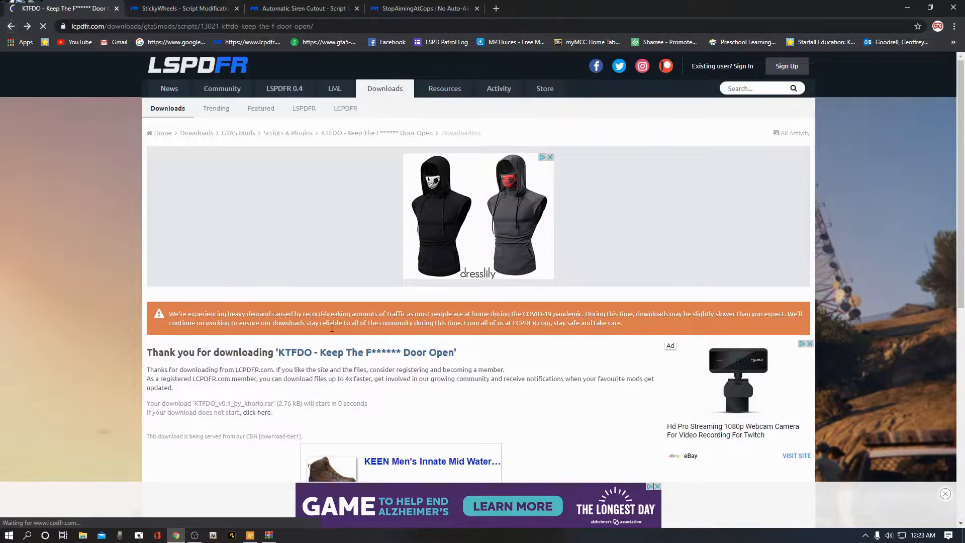
scroll(244, 308, up, 5)
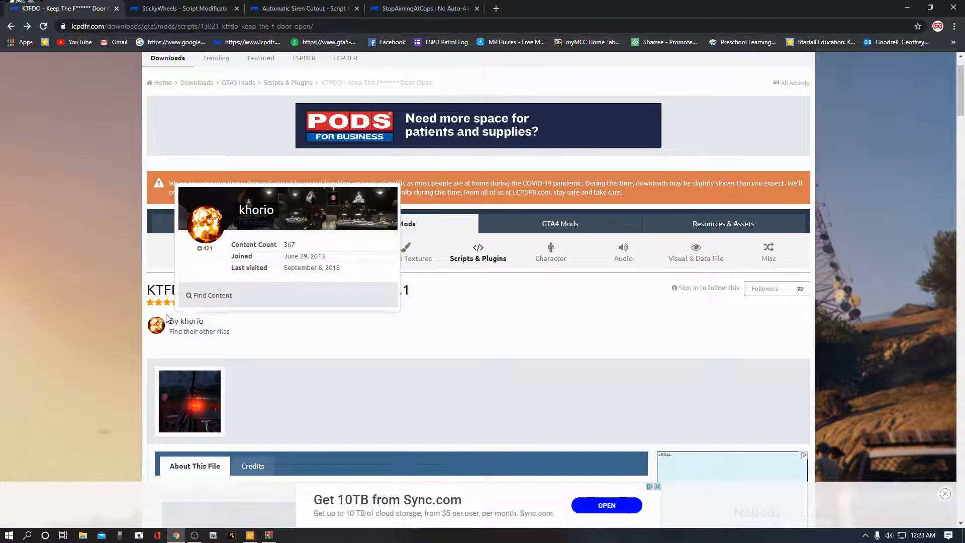
click(191, 325)
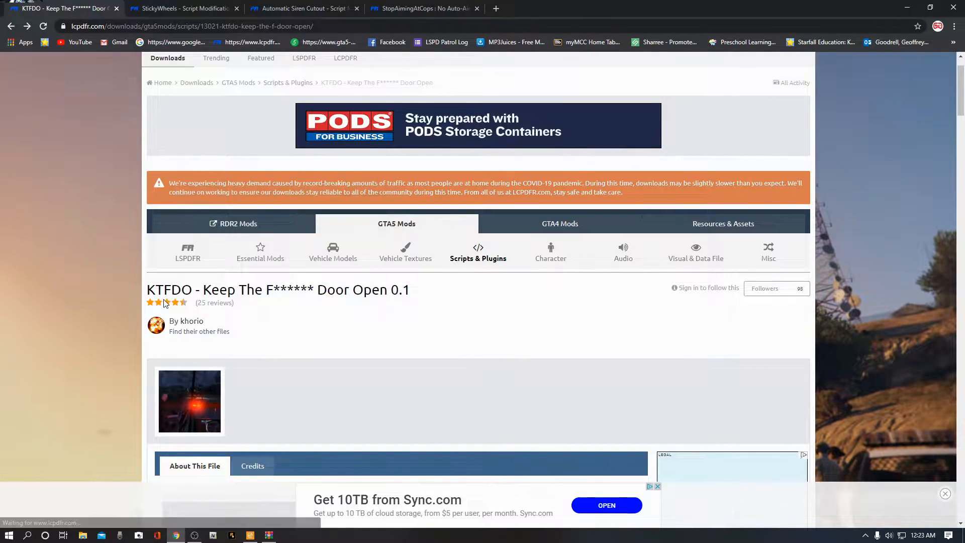
Step: On the StickyWheels 0.2.0.0 page, download the file and agree to the download terms
click(192, 12)
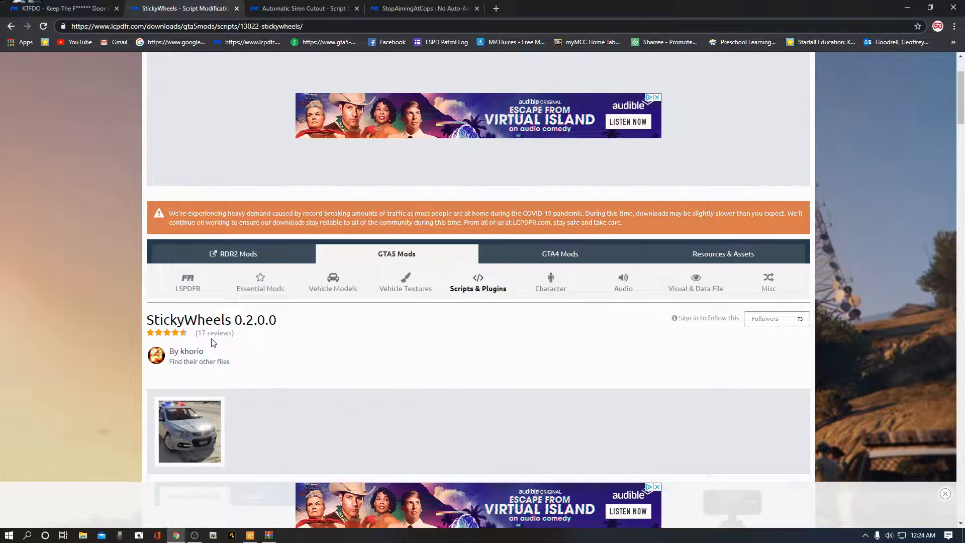
scroll(312, 346, down, 1)
scroll(313, 344, down, 5)
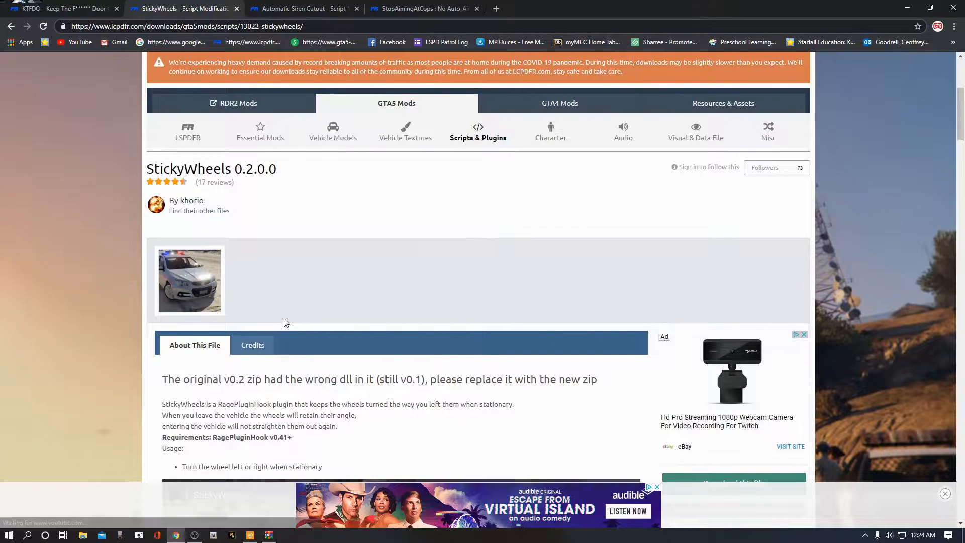
scroll(284, 320, down, 2)
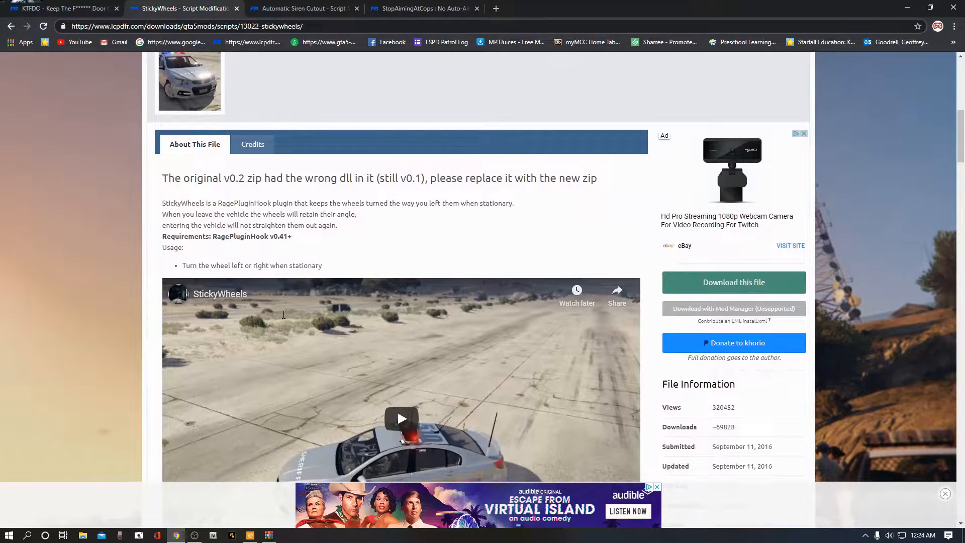
scroll(284, 319, down, 2)
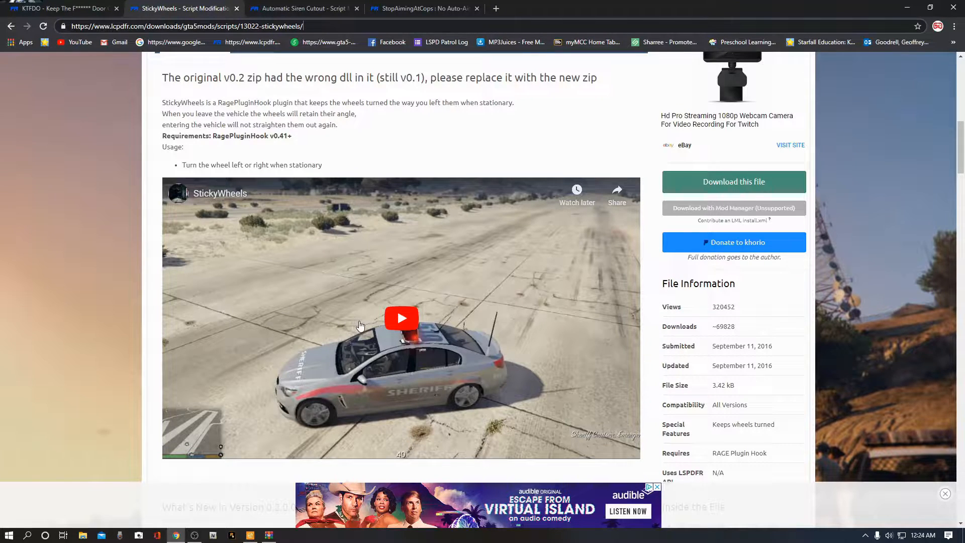
scroll(361, 326, down, 2)
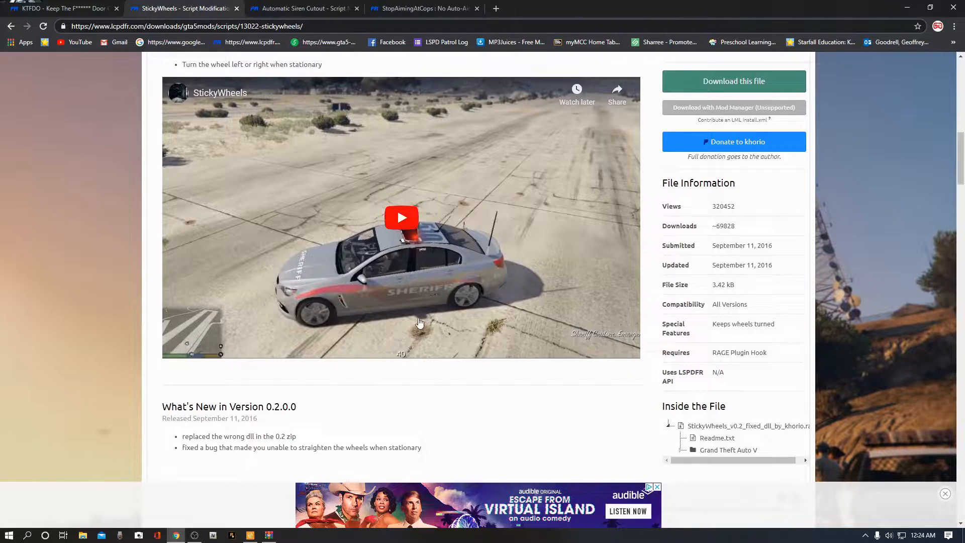
scroll(355, 337, up, 2)
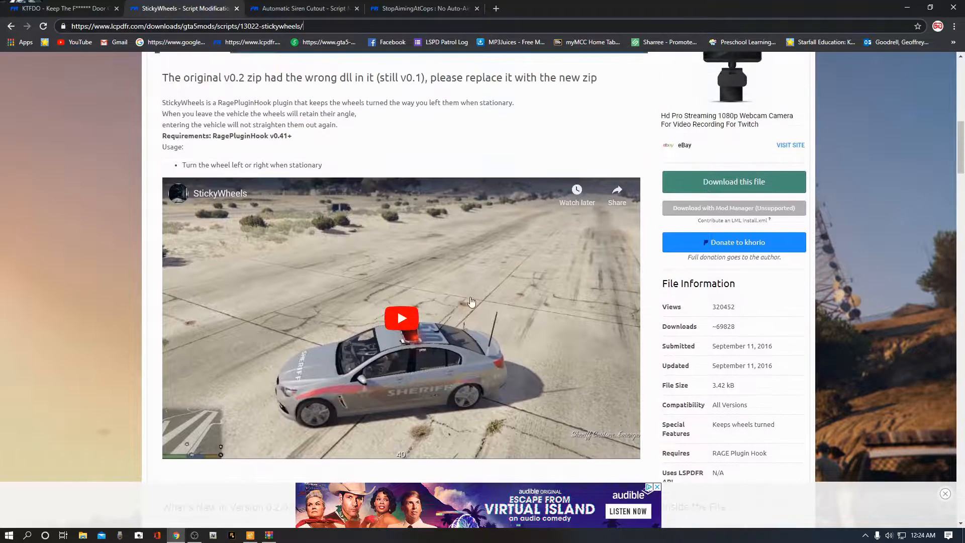
click(731, 186)
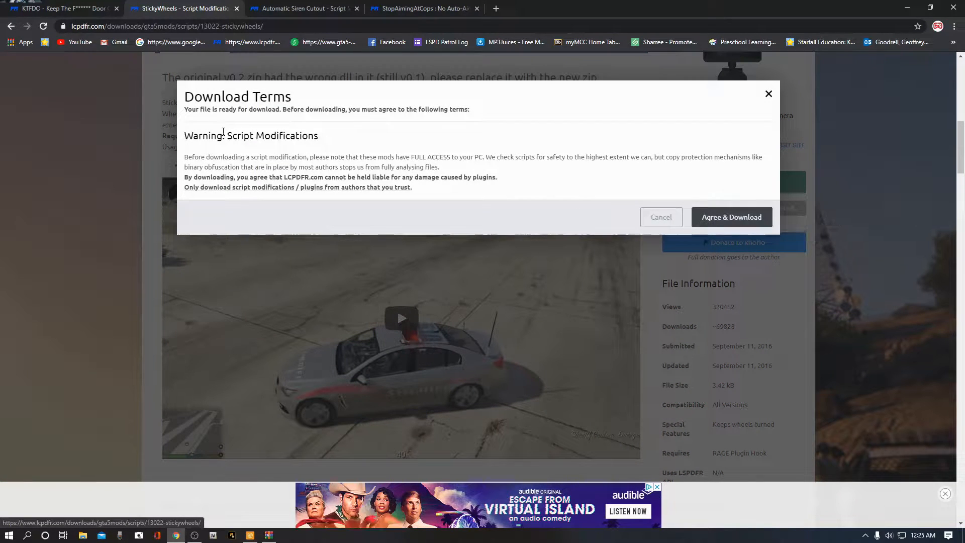
click(731, 219)
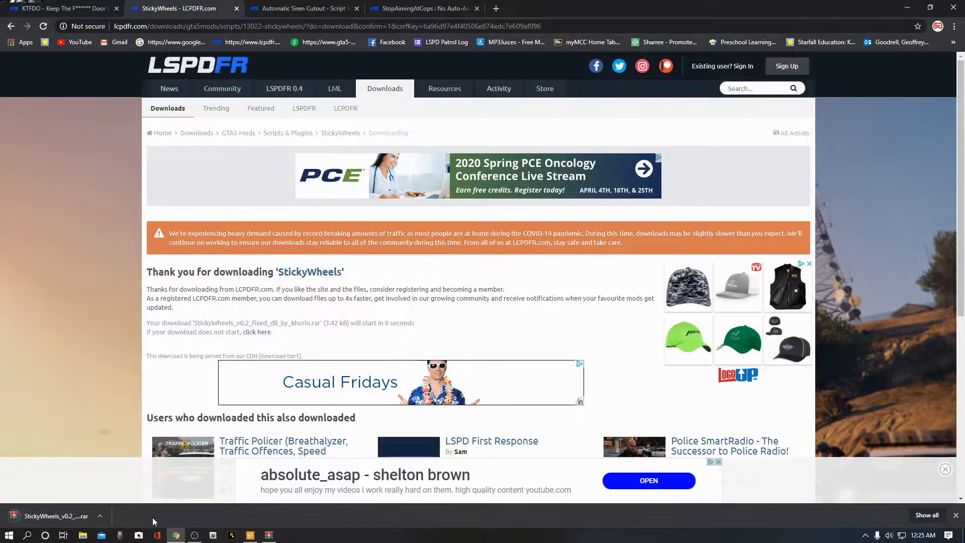
Step: Open the downloaded StickyWheels_v0.2_fixed_dll_by_khorio.rar archive, close the WinRAR licence notice and minimize the window
click(104, 517)
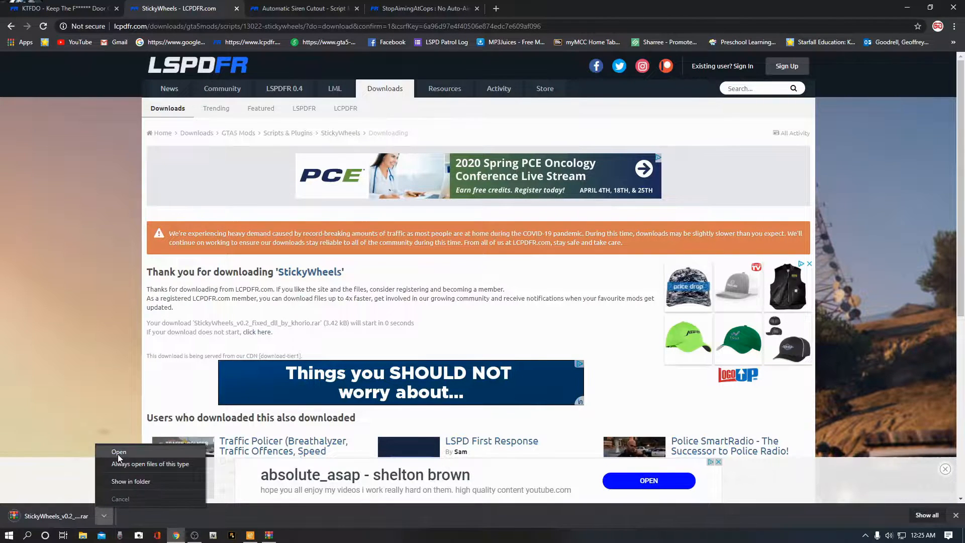
click(126, 451)
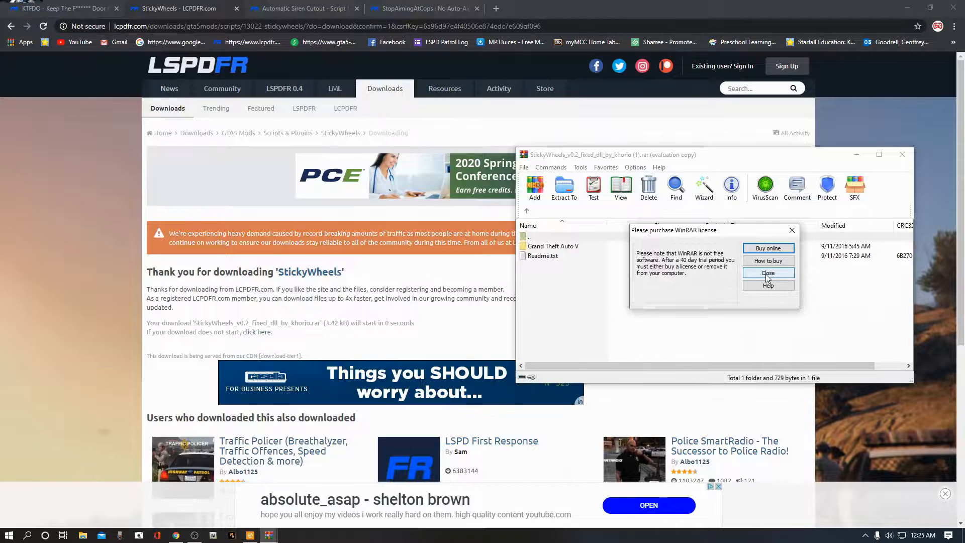
click(764, 274)
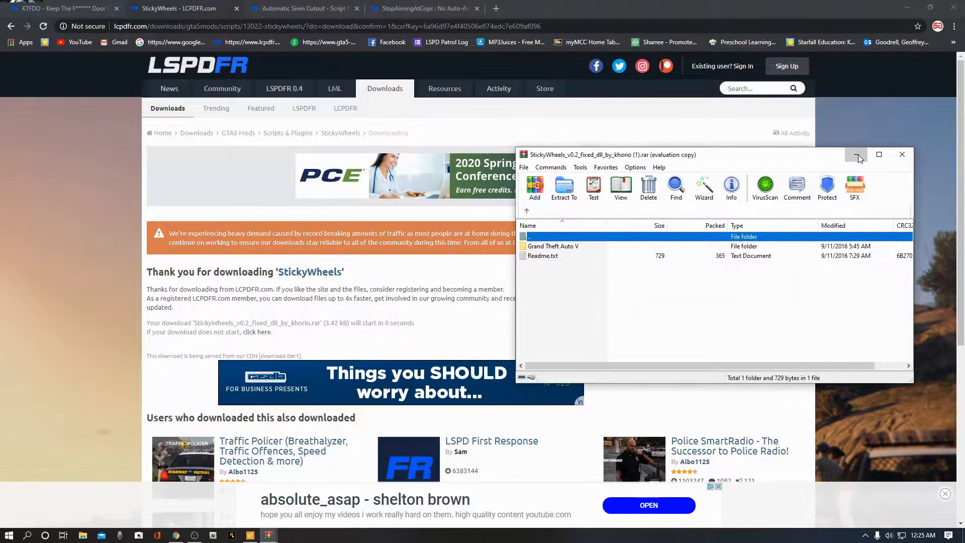
click(856, 155)
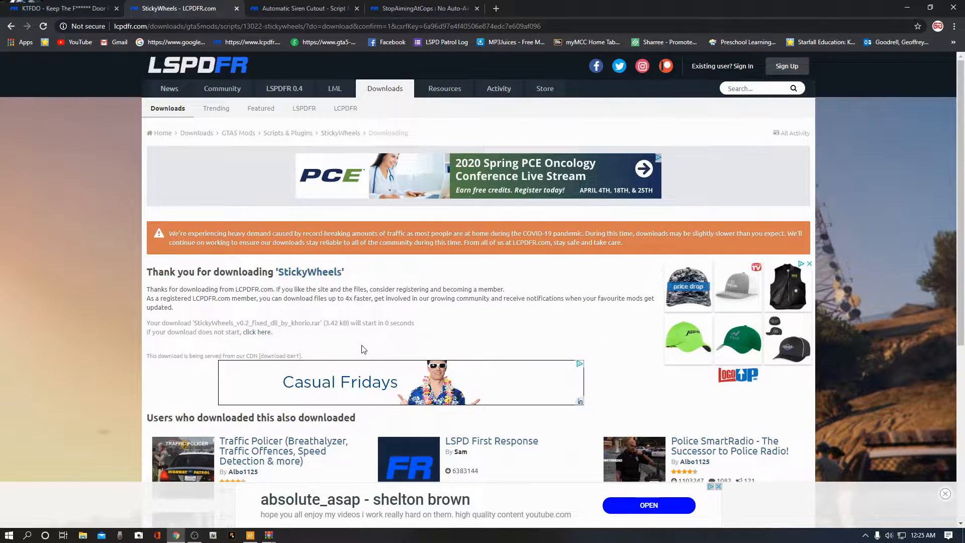
Step: Switch to the Automatic Siren Cutout tab and read through the plugin's description and file information
click(302, 9)
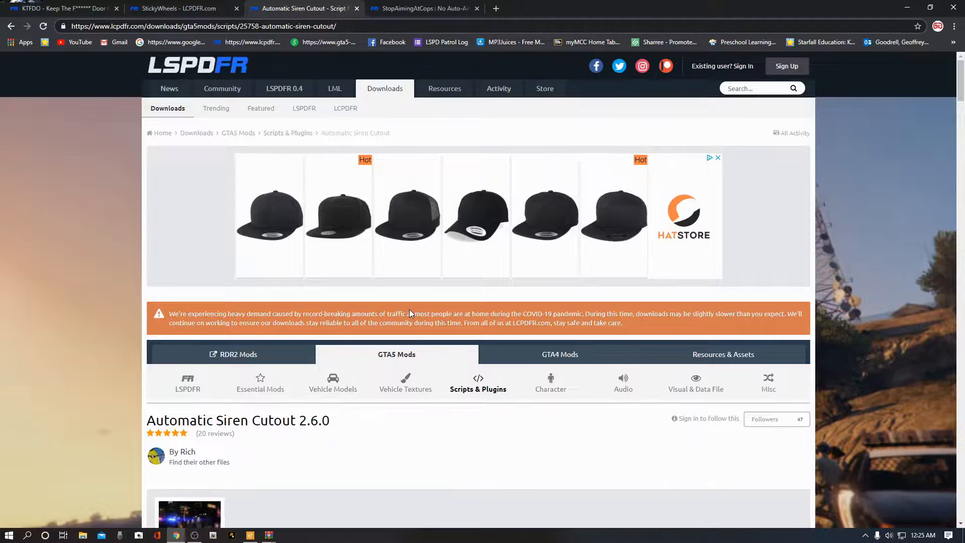
scroll(411, 313, down, 2)
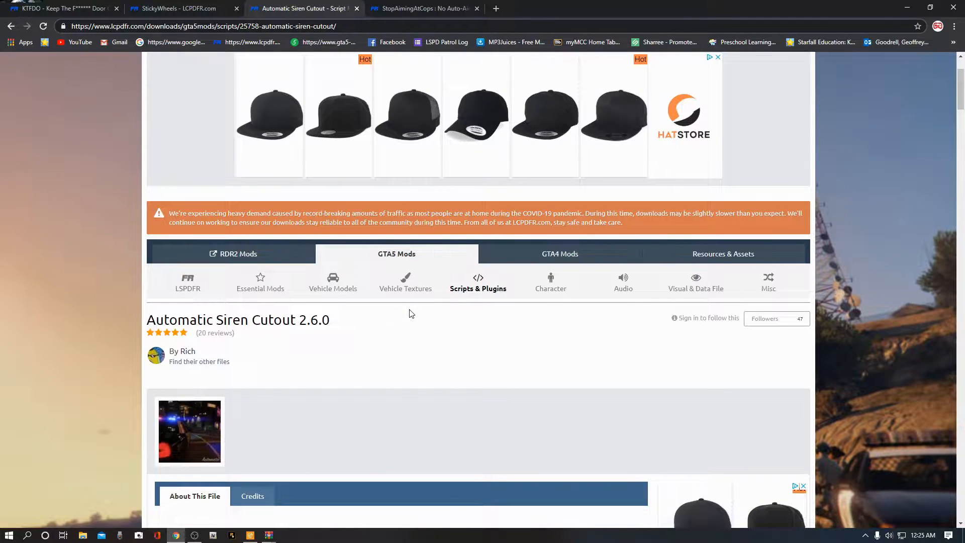
scroll(408, 317, down, 2)
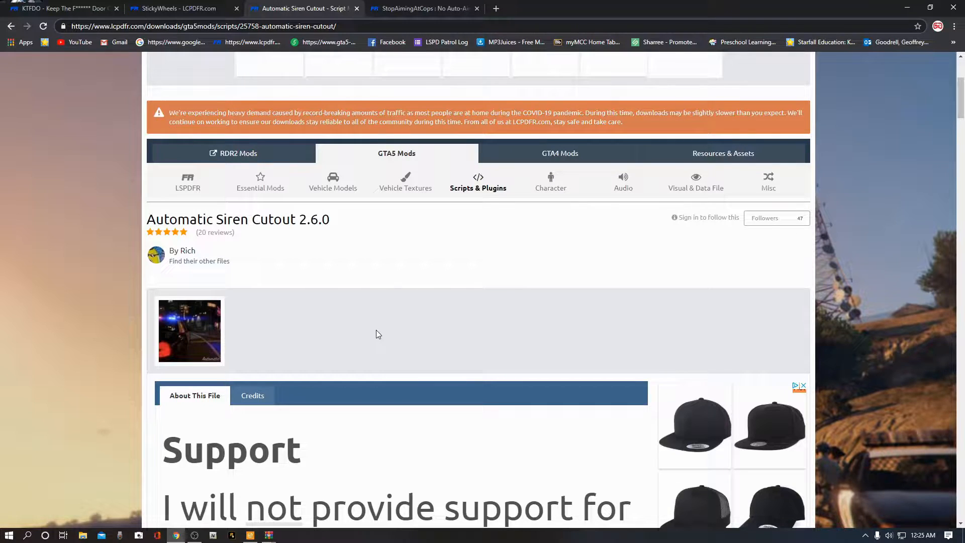
scroll(378, 334, down, 4)
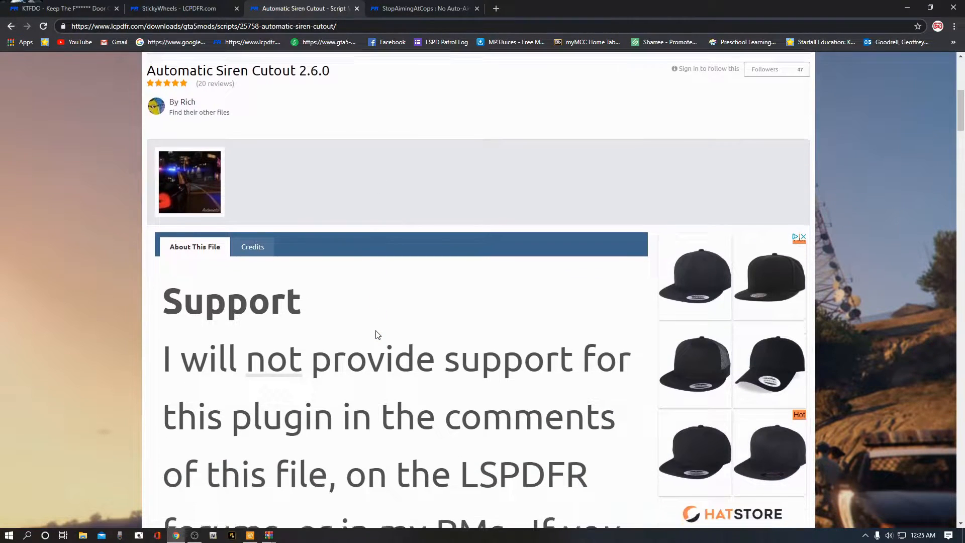
scroll(378, 335, down, 5)
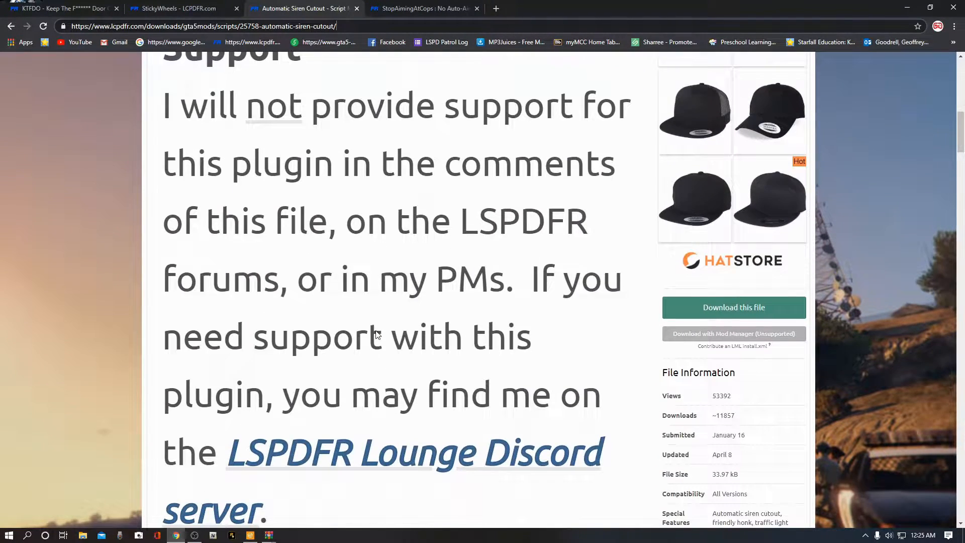
scroll(378, 334, up, 3)
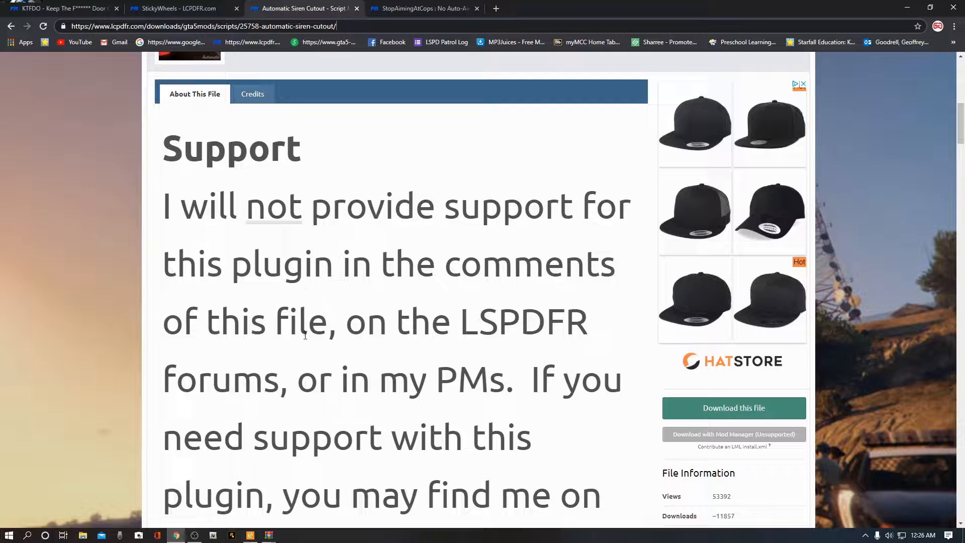
scroll(359, 346, down, 4)
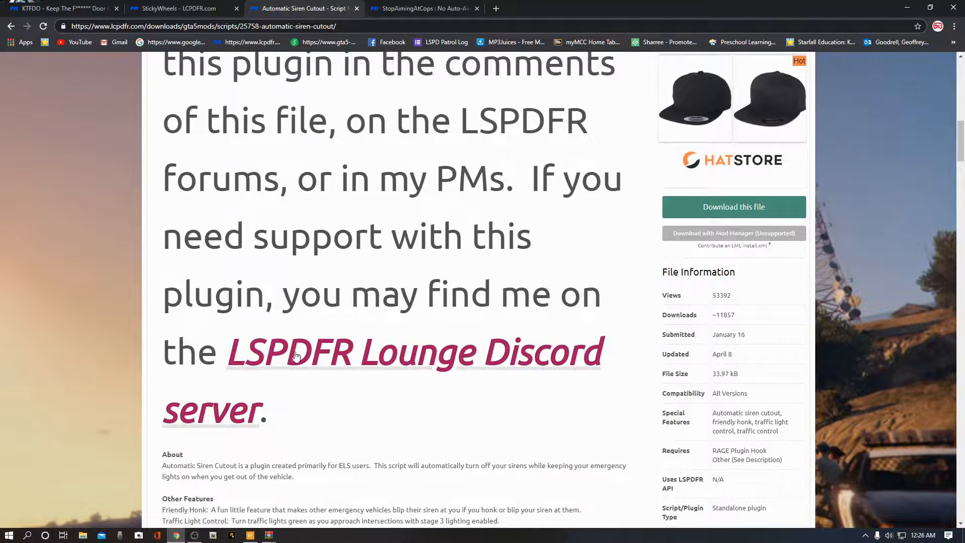
scroll(301, 356, down, 3)
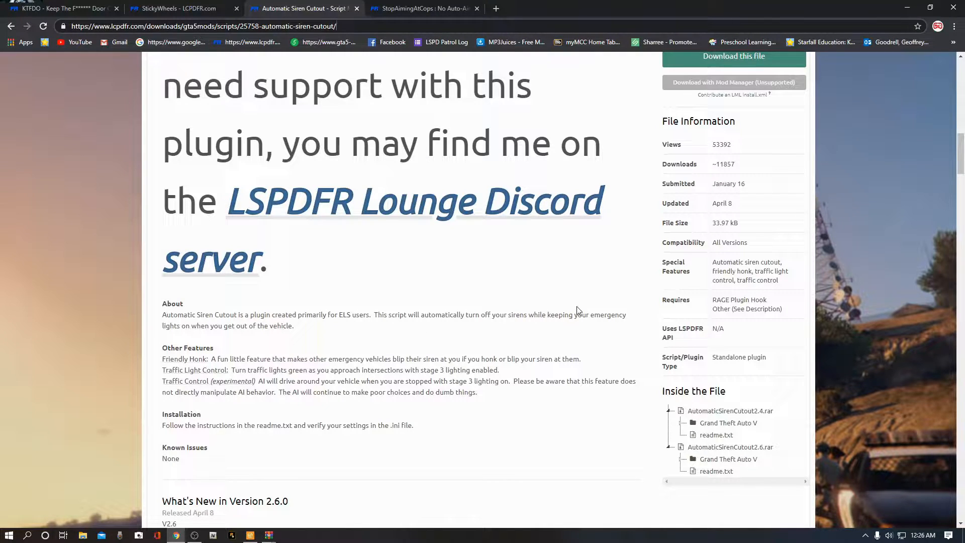
scroll(578, 312, up, 4)
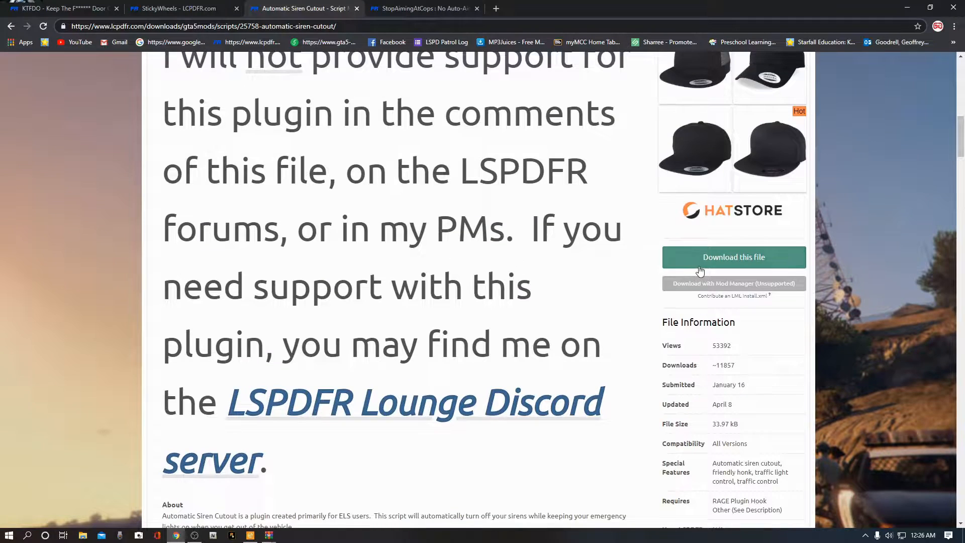
Step: Download the AutomaticSirenCutout2.6.rar main file, agreeing to the download terms
click(751, 262)
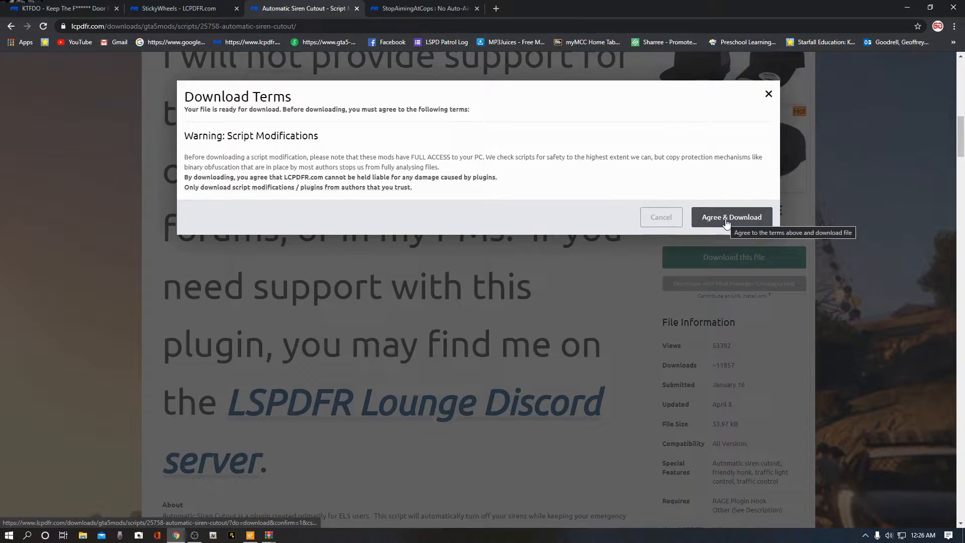
click(726, 221)
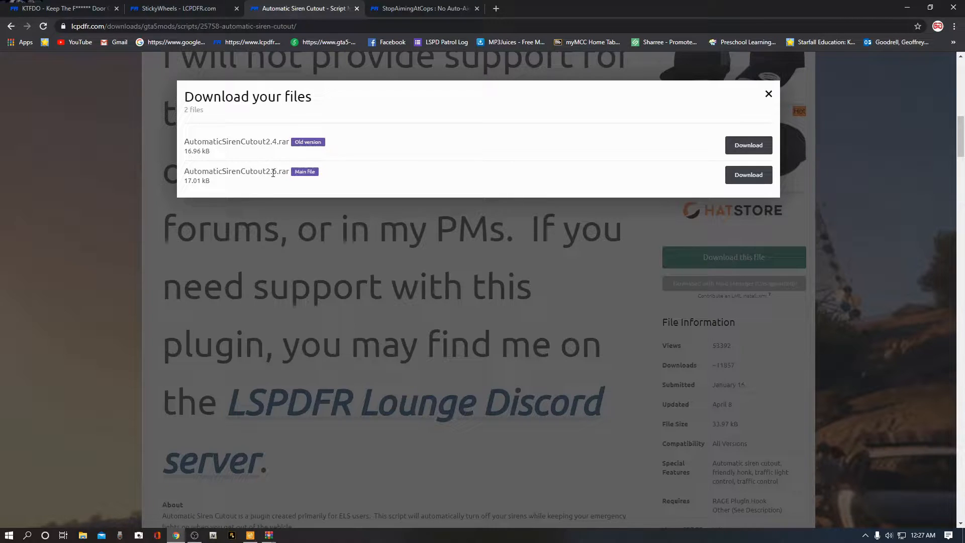
click(746, 176)
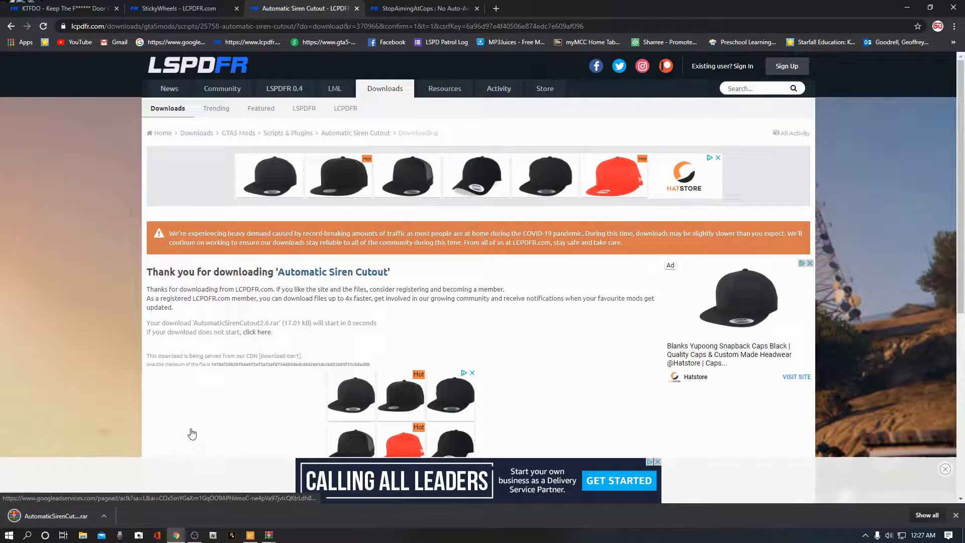
Step: Open the downloaded AutomaticSirenCutout2.6.rar archive, close the WinRAR licence notice and minimize the archive window
click(104, 517)
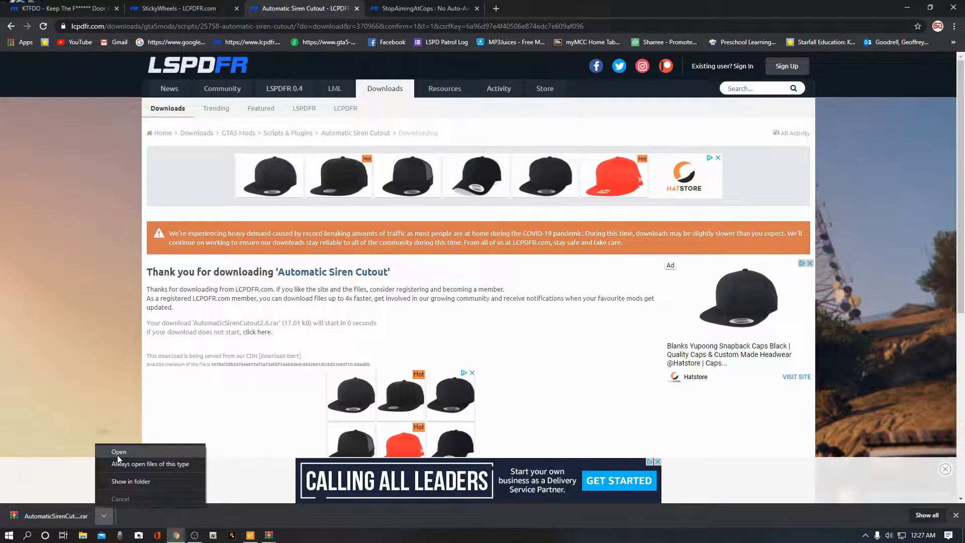
click(117, 455)
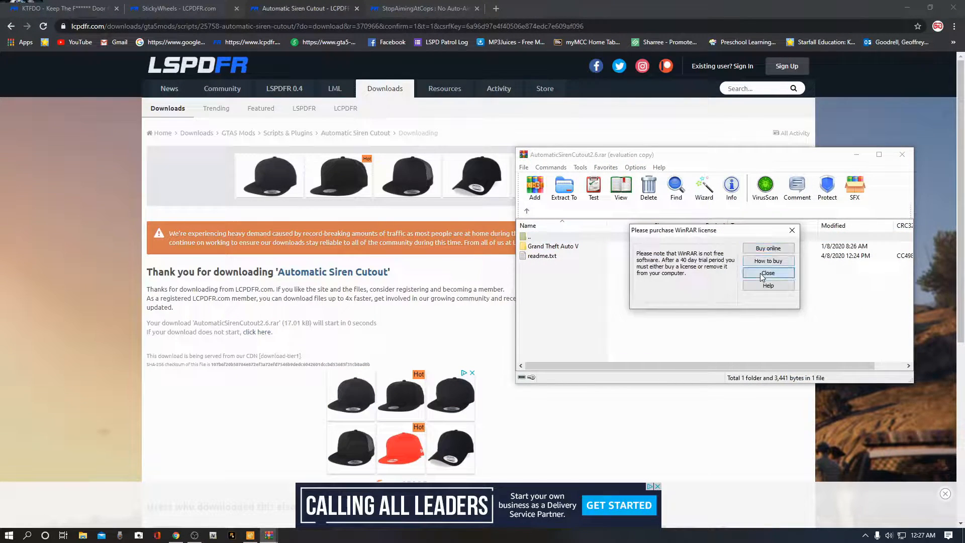
click(762, 276)
click(857, 153)
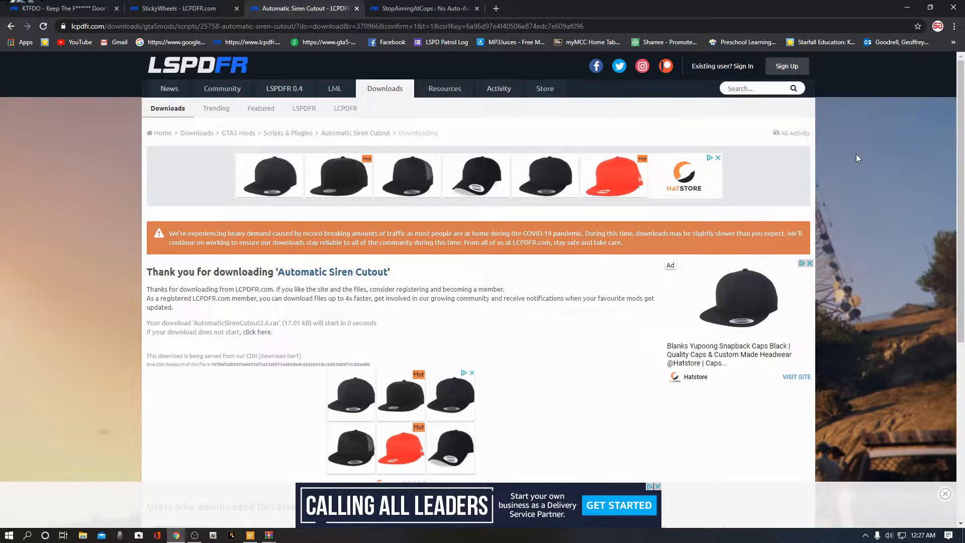
Step: Switch to the StopAimingAtCops tab and read through the plugin's description and install path
click(420, 12)
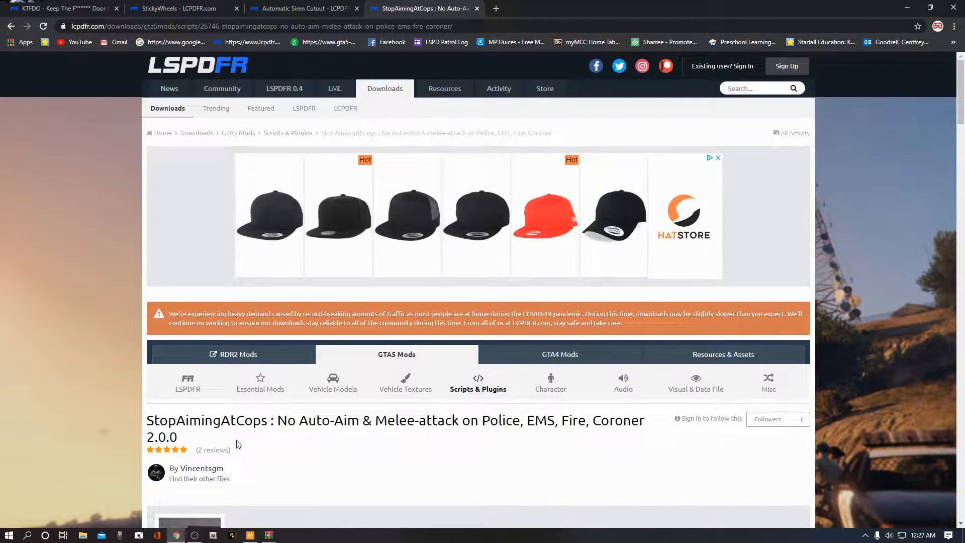
scroll(230, 414, down, 2)
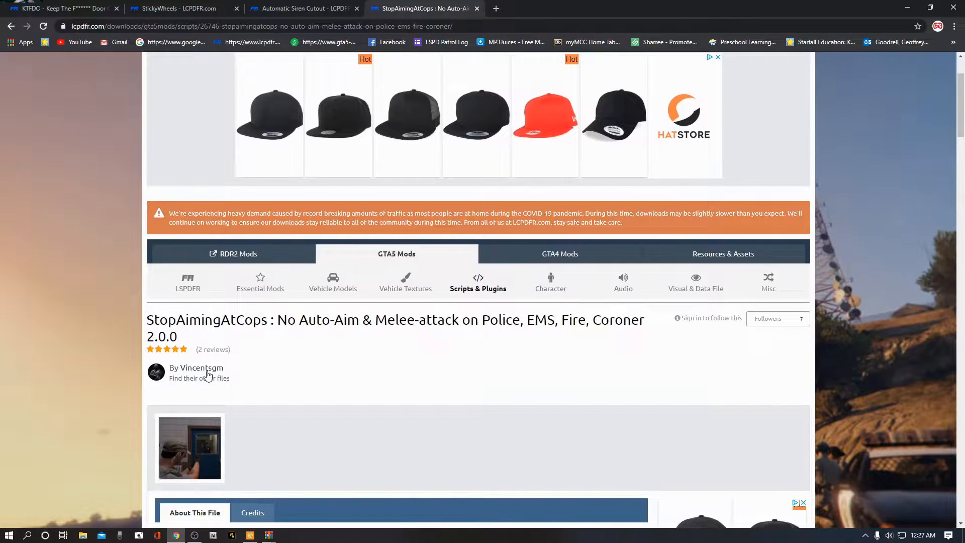
mouse_move(210, 371)
scroll(362, 346, down, 2)
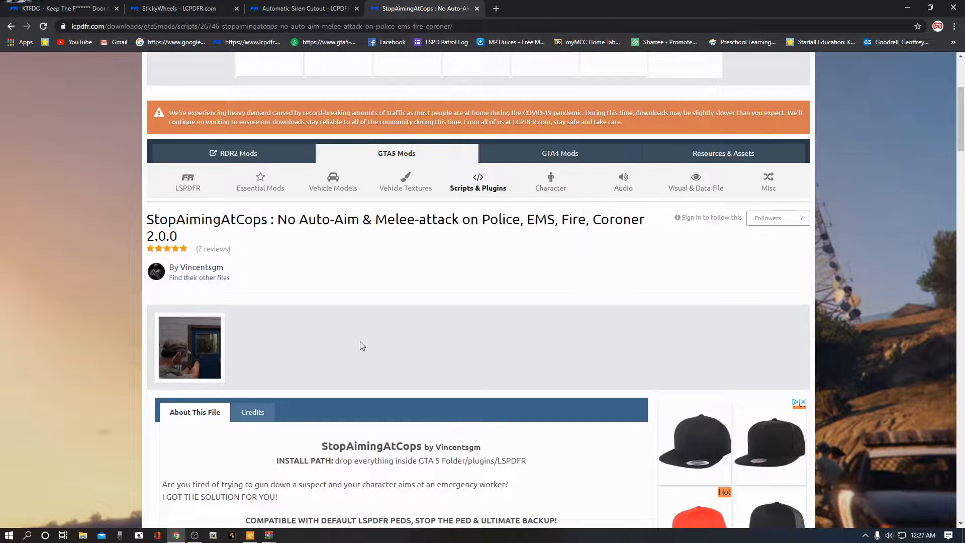
scroll(359, 348, down, 3)
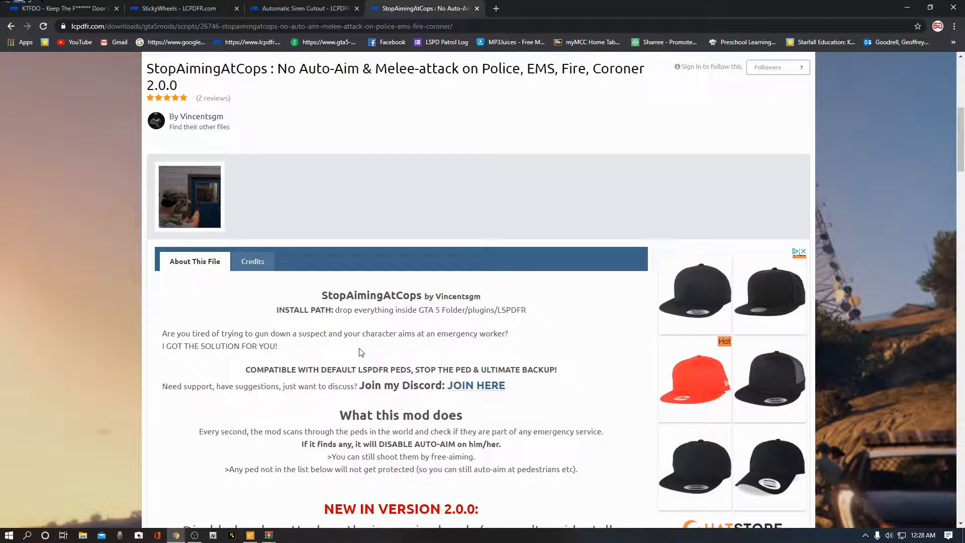
scroll(360, 352, down, 1)
scroll(539, 173, up, 3)
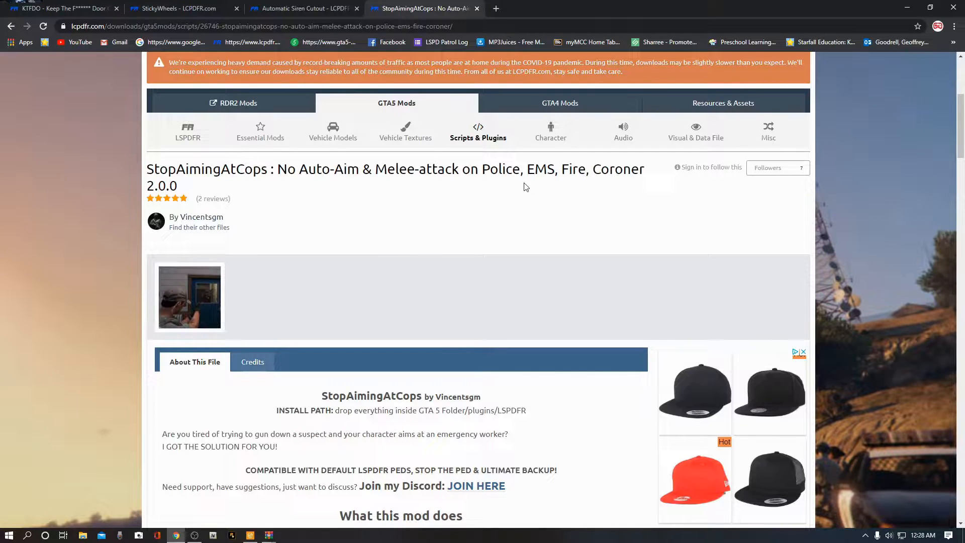
Step: Download the StopAimingAtCops 2.0.0.zip file, agreeing to the download terms
mouse_move(481, 170)
mouse_down()
mouse_move(651, 170)
mouse_move(470, 170)
mouse_up()
click(516, 206)
scroll(533, 258, down, 5)
scroll(536, 262, down, 3)
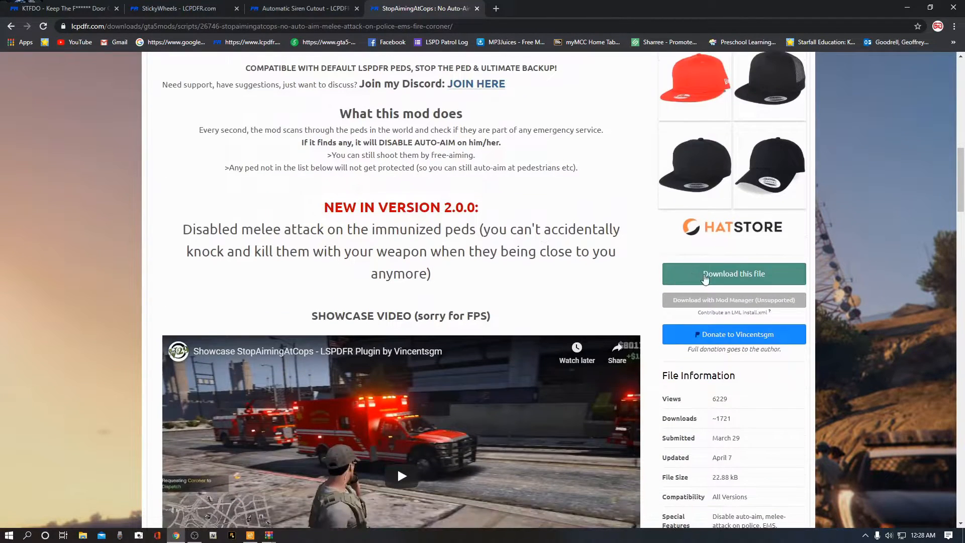
click(733, 277)
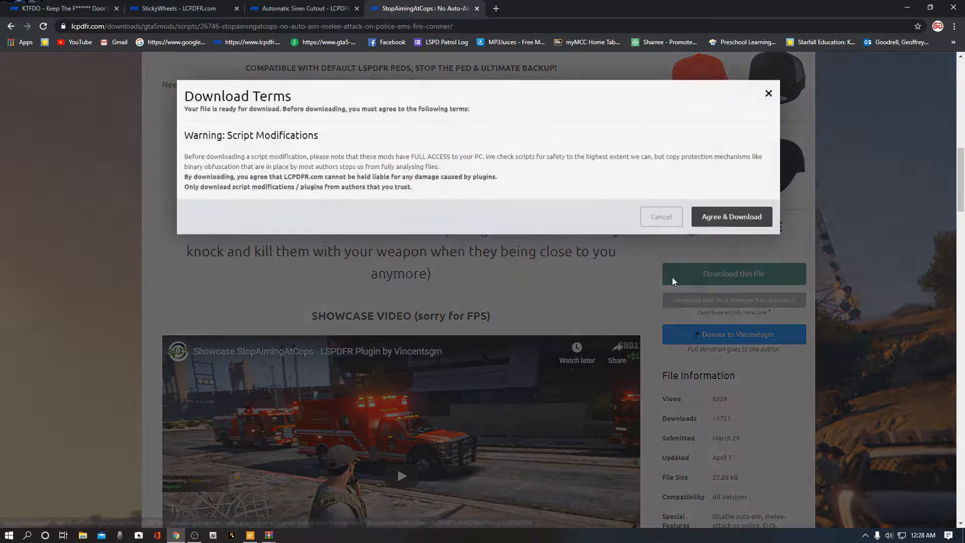
click(728, 218)
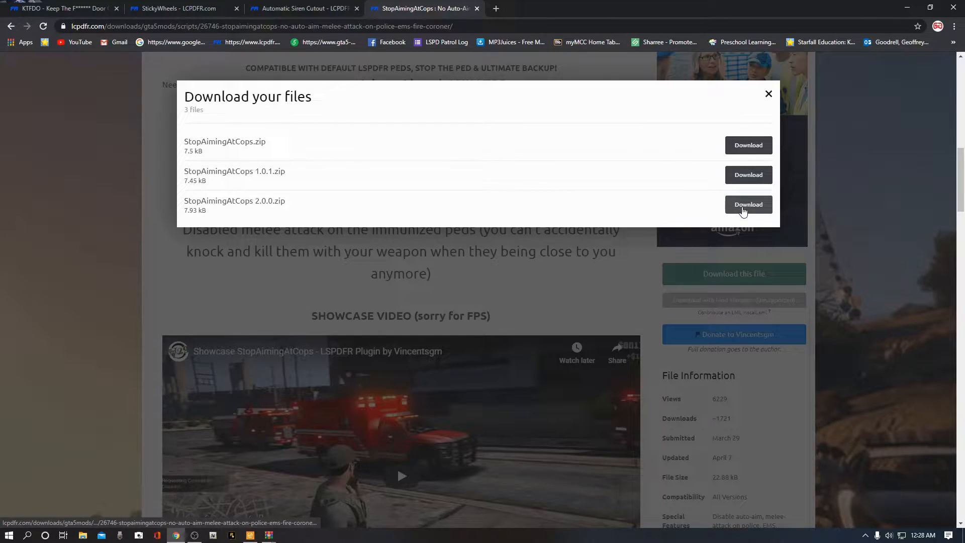
click(743, 206)
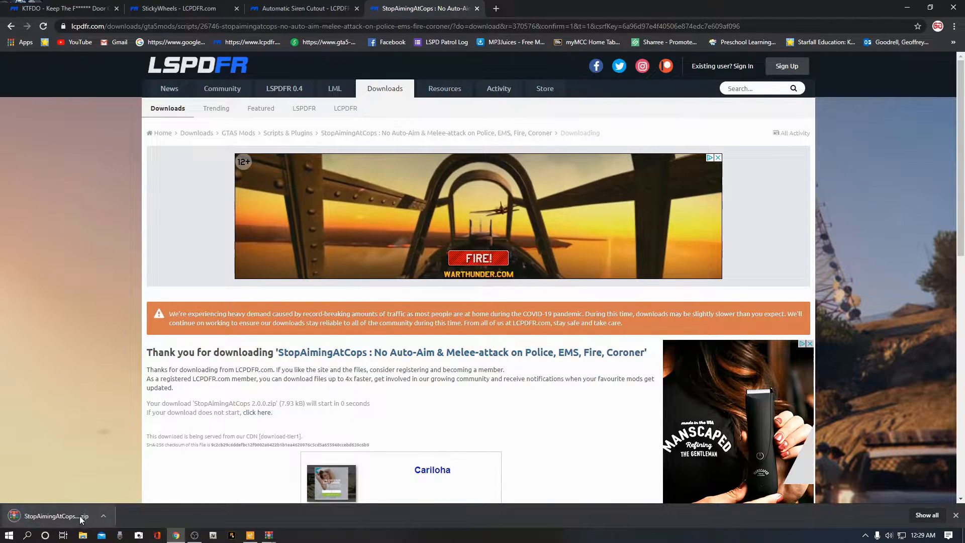
Step: Open the downloaded StopAimingAtCops 2.0.0.zip archive, close the WinRAR licence notice and minimize the window
click(104, 515)
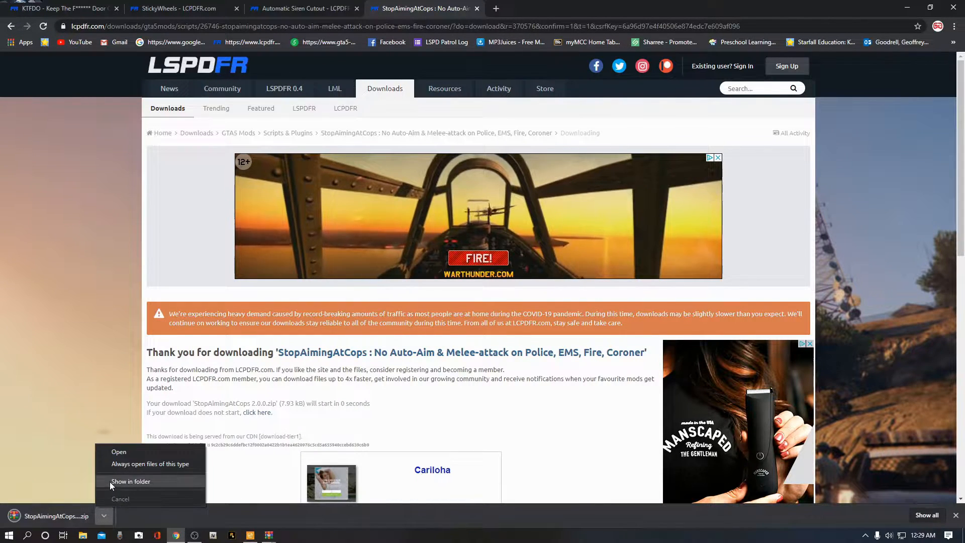
click(115, 452)
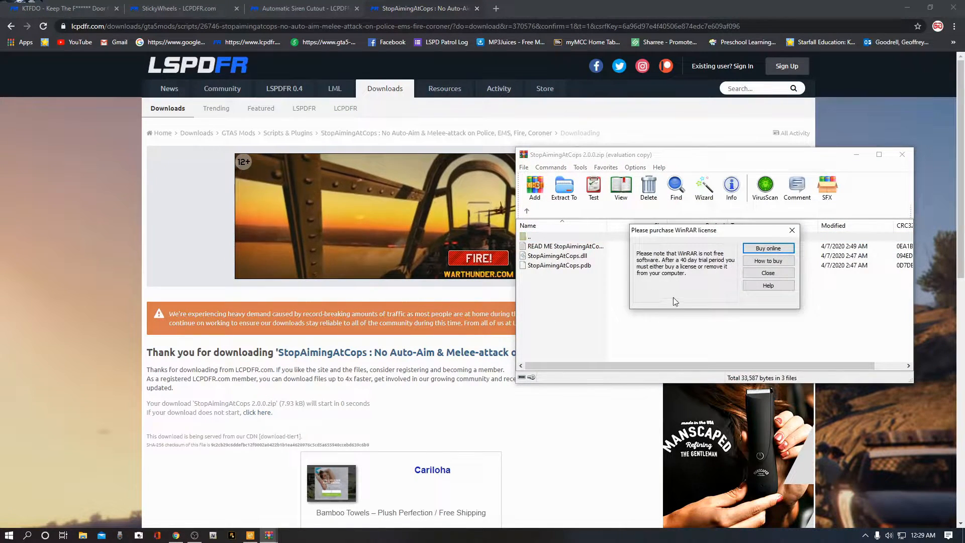
click(768, 273)
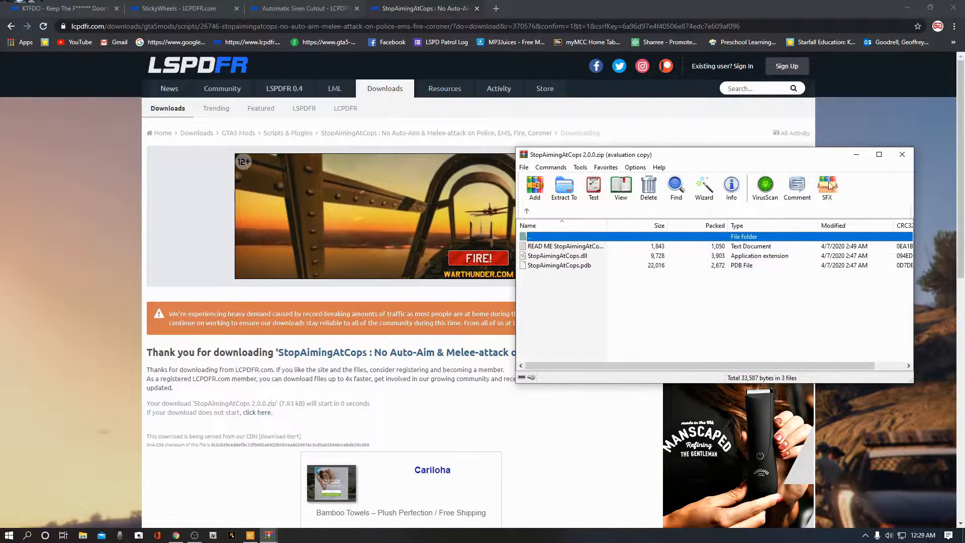
click(856, 155)
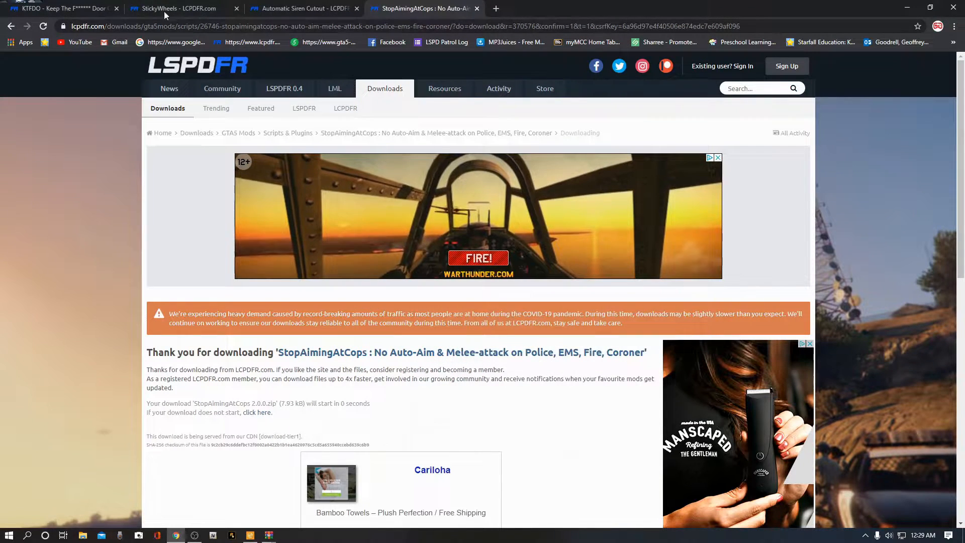
Step: Minimize the browser, open File Explorer and navigate to Local Disk (C:) > Program Files (x86) > Steam > steamapps > common
click(908, 10)
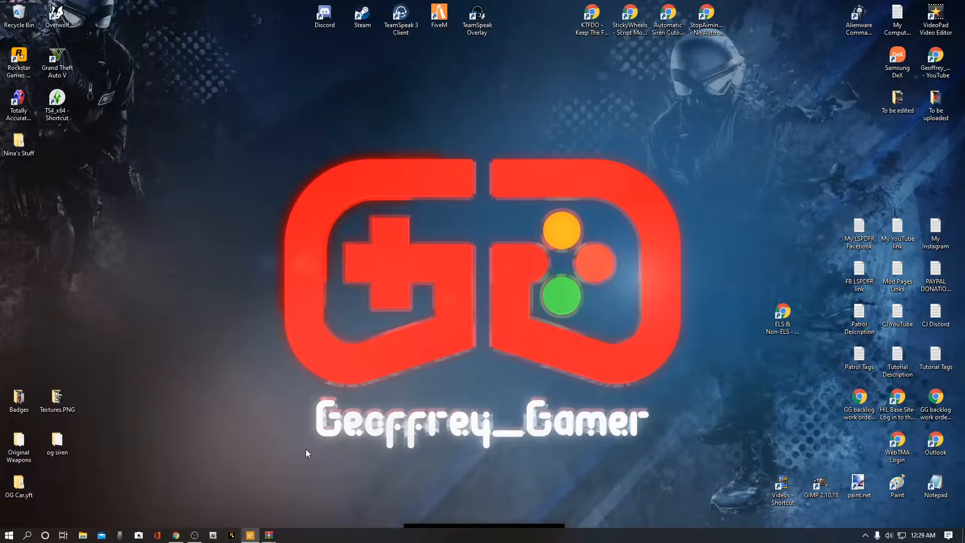
click(83, 535)
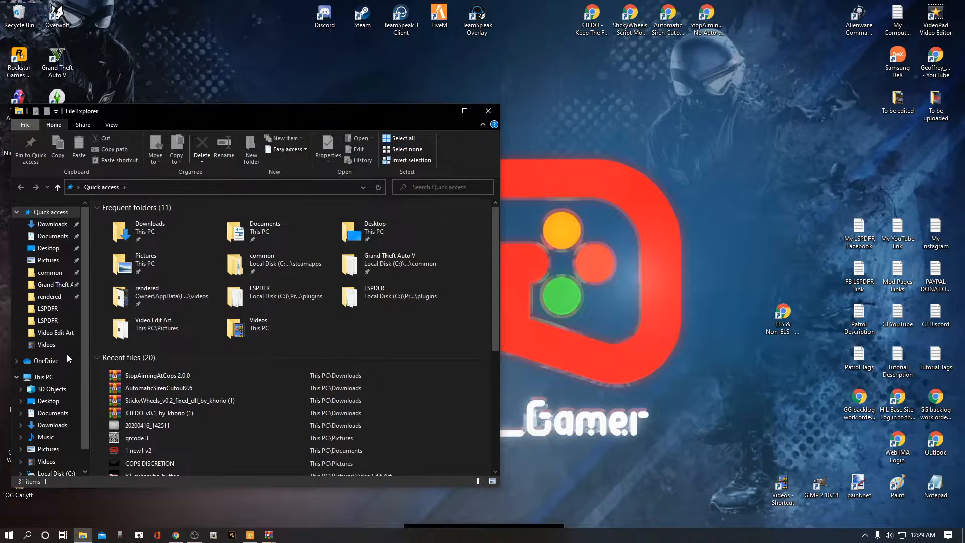
drag(83, 313, 83, 352)
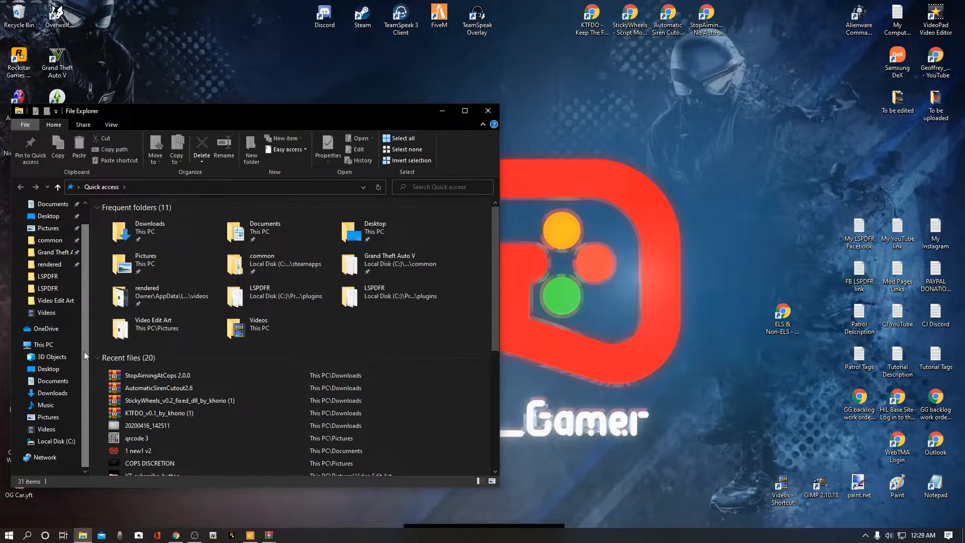
click(58, 442)
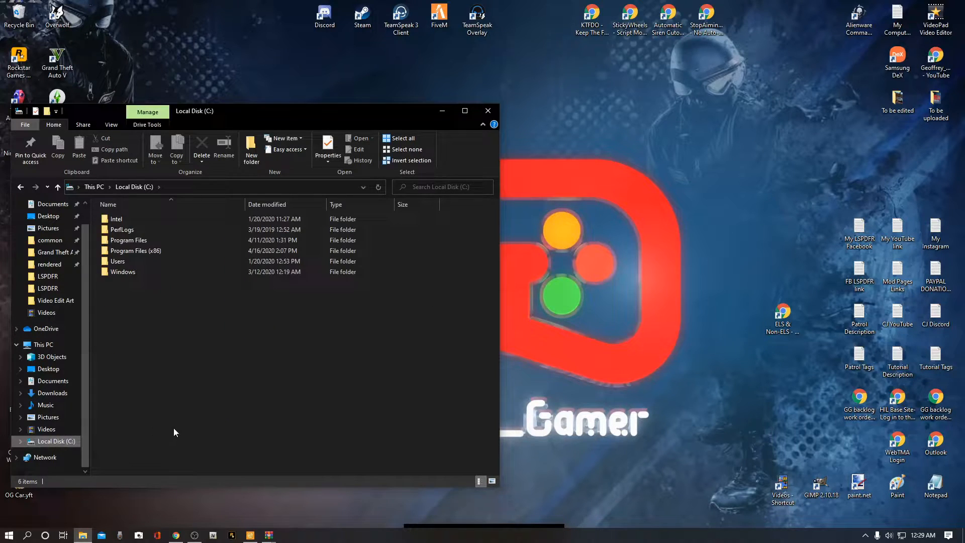
double_click(141, 250)
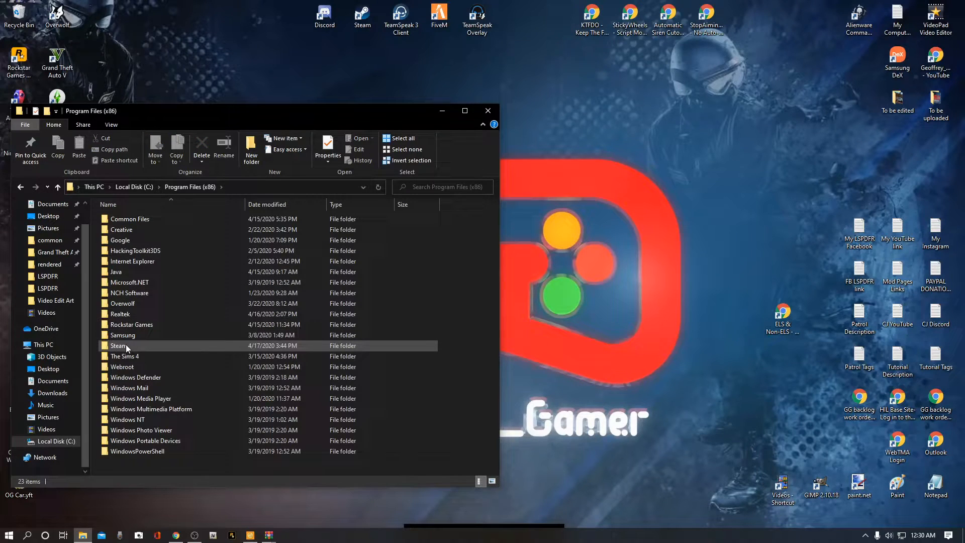
double_click(138, 345)
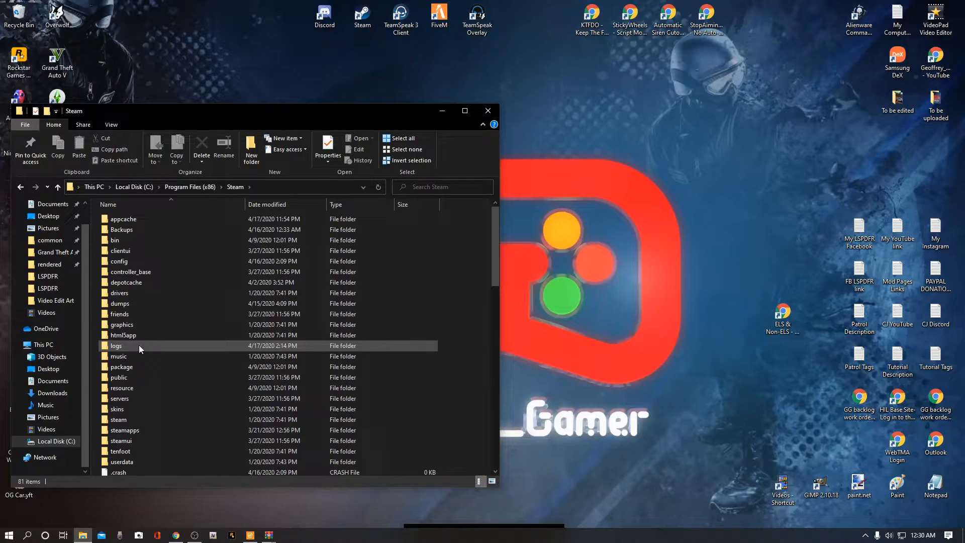
double_click(133, 431)
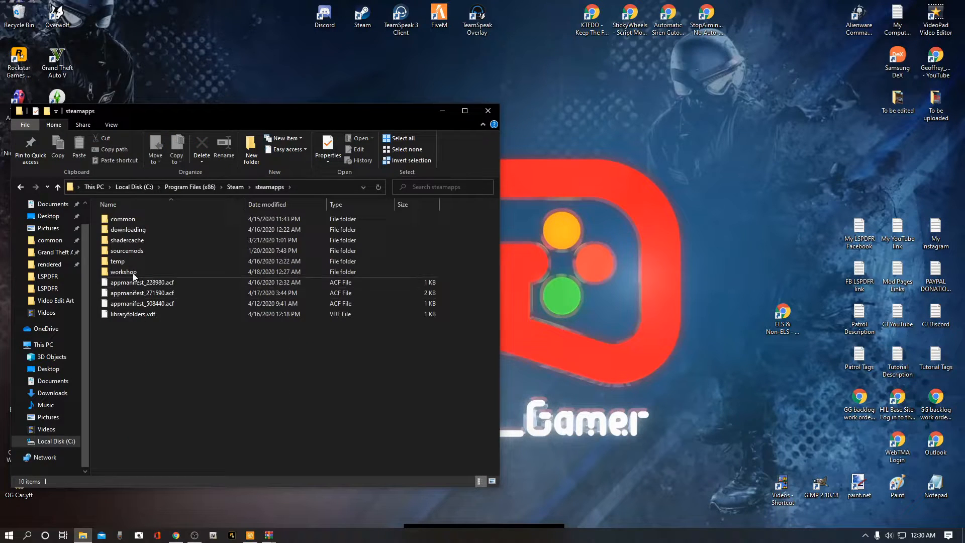
double_click(128, 220)
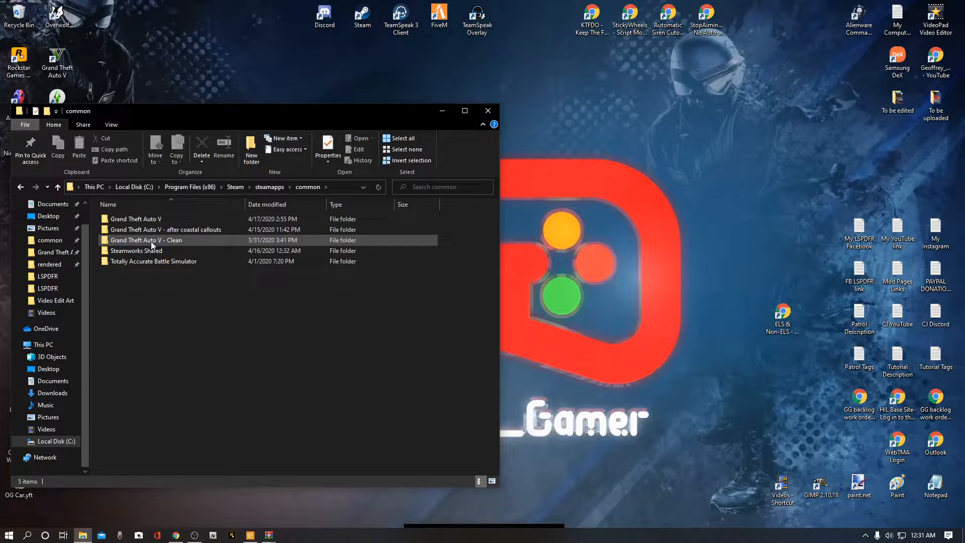
Step: Open the Grand Theft Auto V - Clean folder to inspect its contents, returning twice to the common folder
double_click(131, 239)
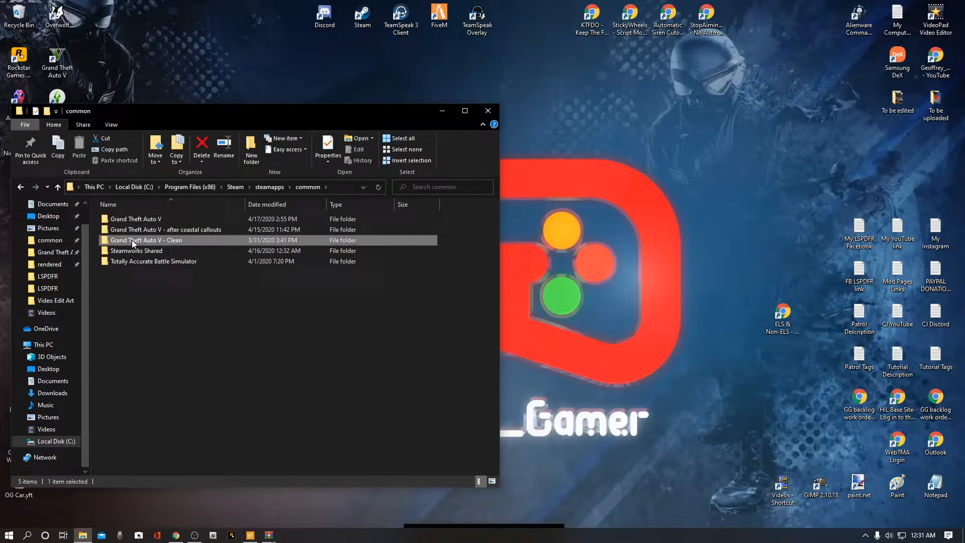
mouse_move(498, 215)
mouse_down()
mouse_move(496, 347)
mouse_move(493, 212)
mouse_up()
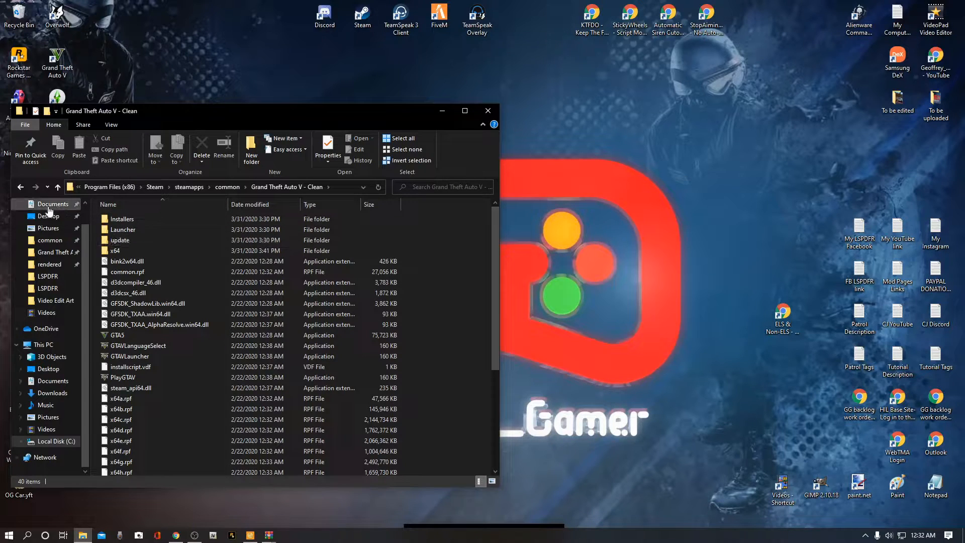
click(20, 188)
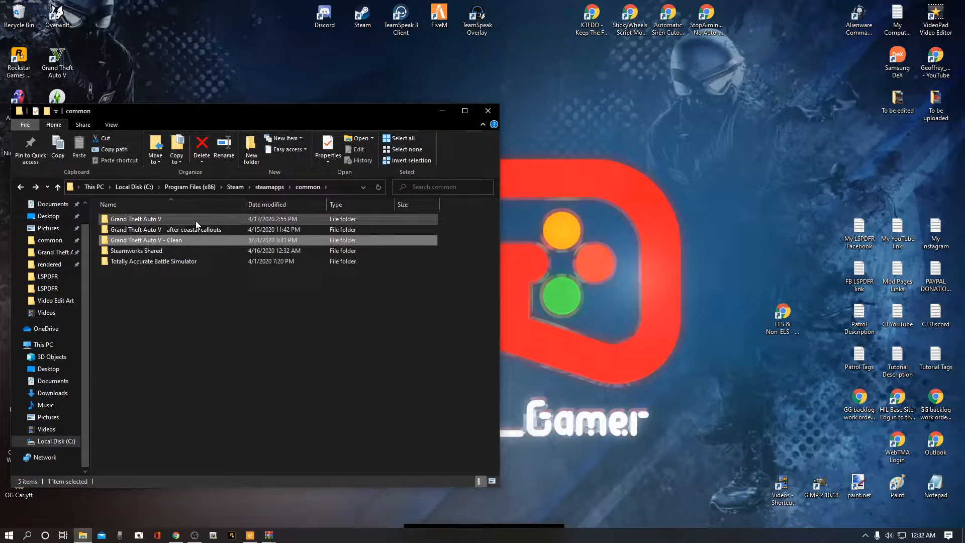
click(157, 219)
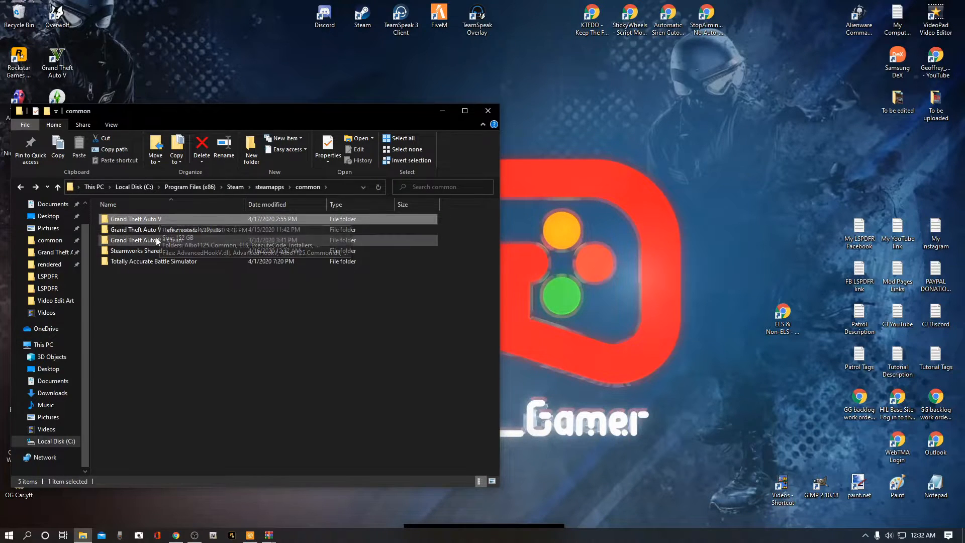
double_click(155, 239)
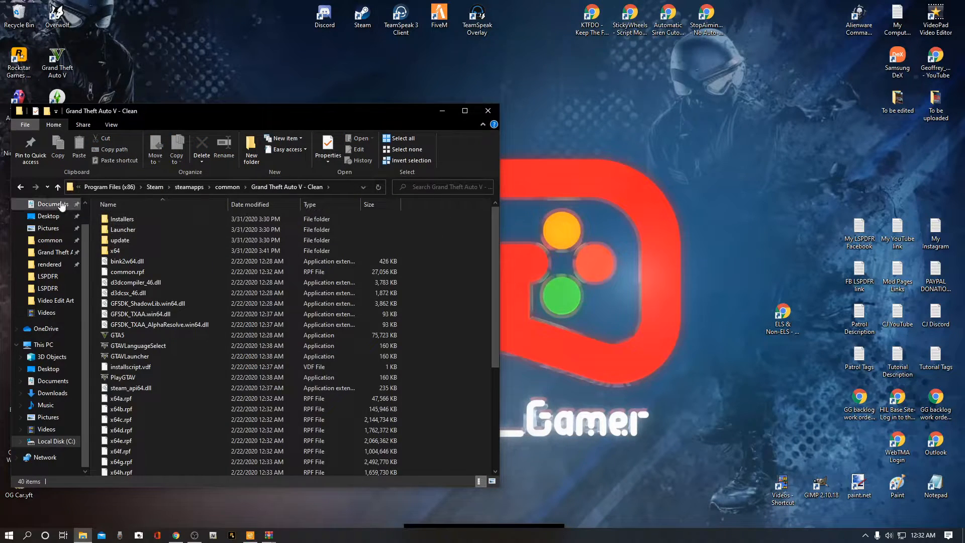
click(20, 187)
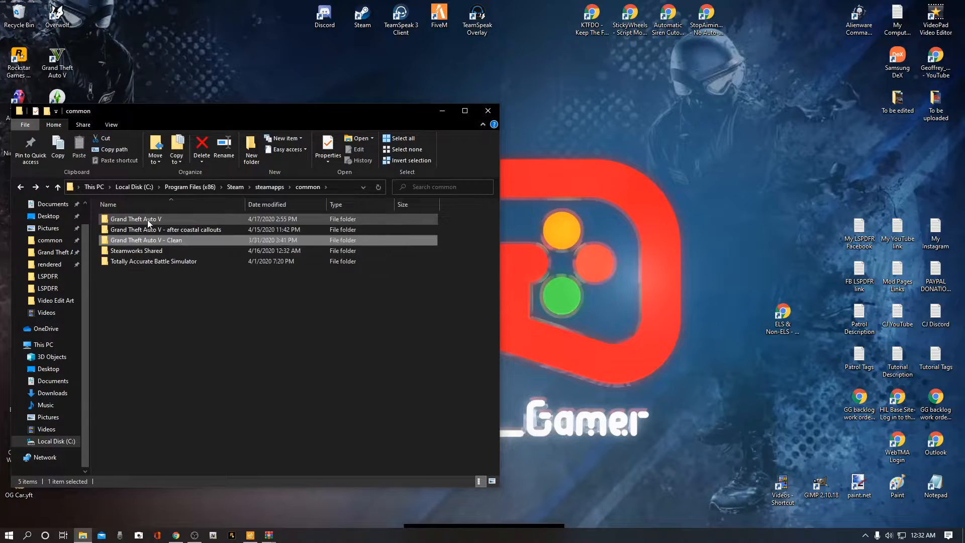
Step: Try to copy the Grand Theft Auto V folder and paste a duplicate into the common folder
click(147, 219)
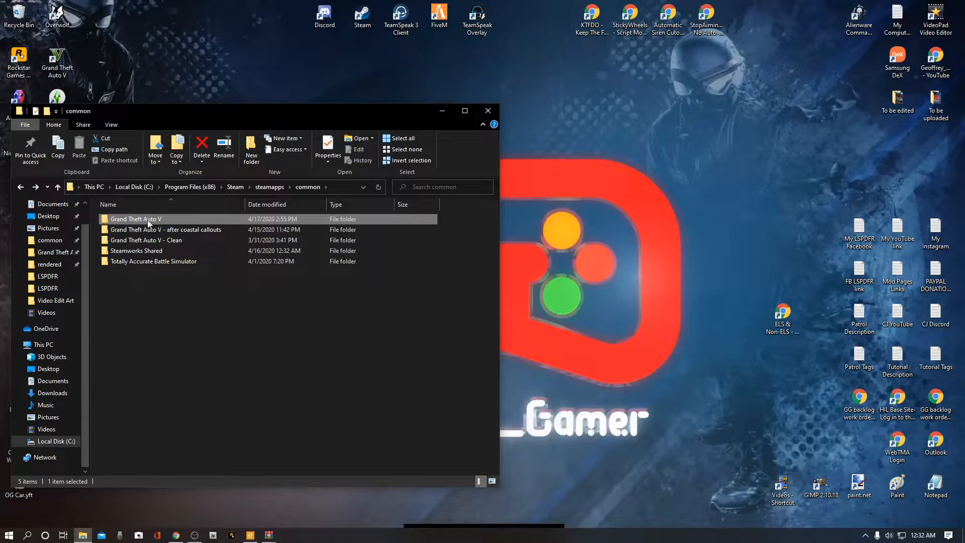
right_click(147, 219)
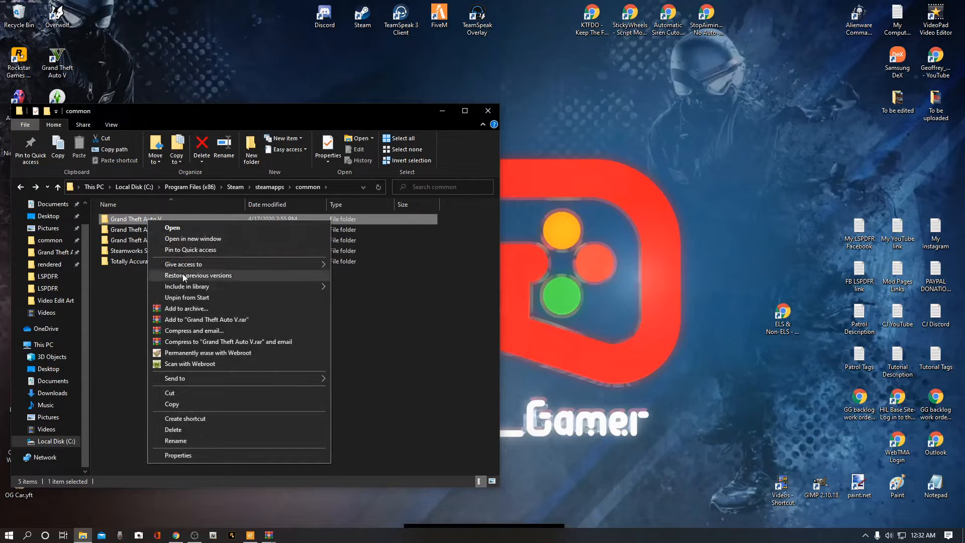
click(180, 404)
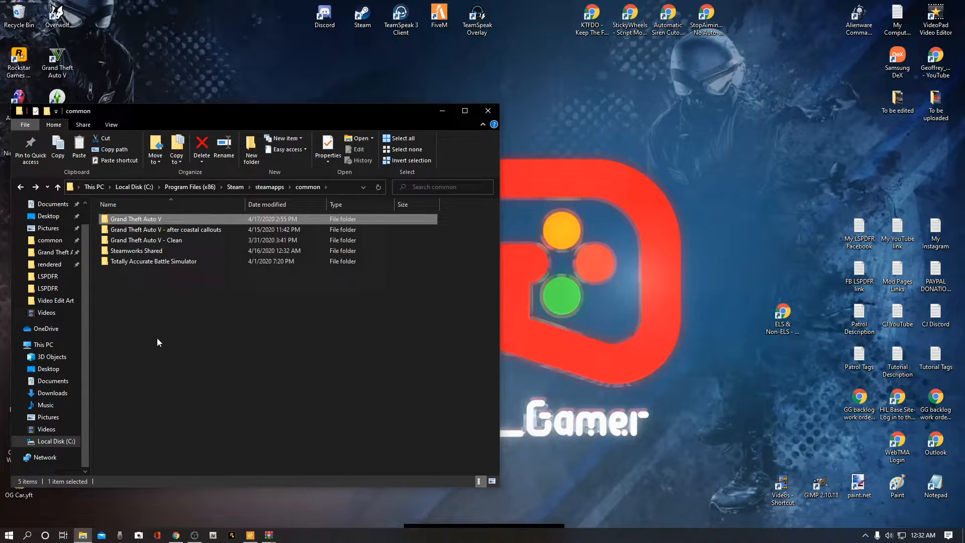
click(179, 325)
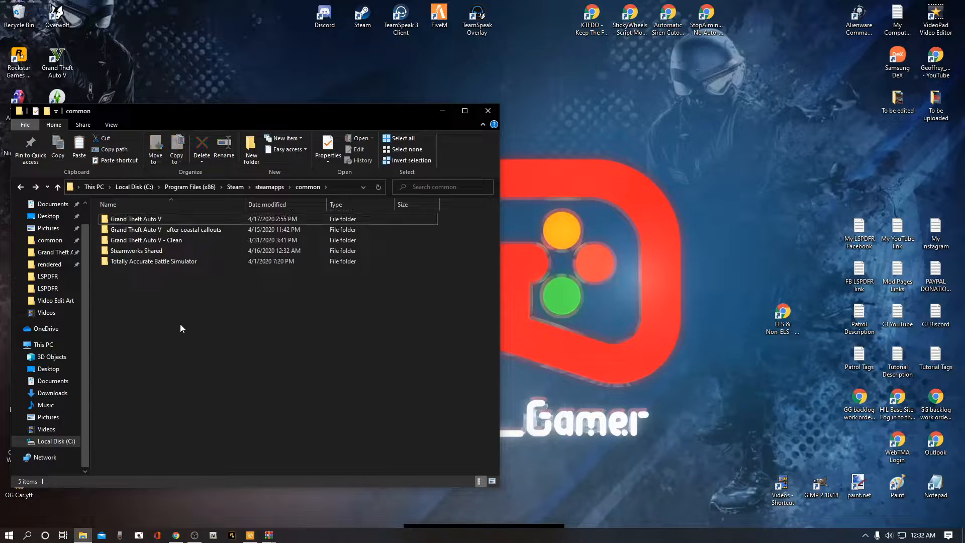
right_click(180, 308)
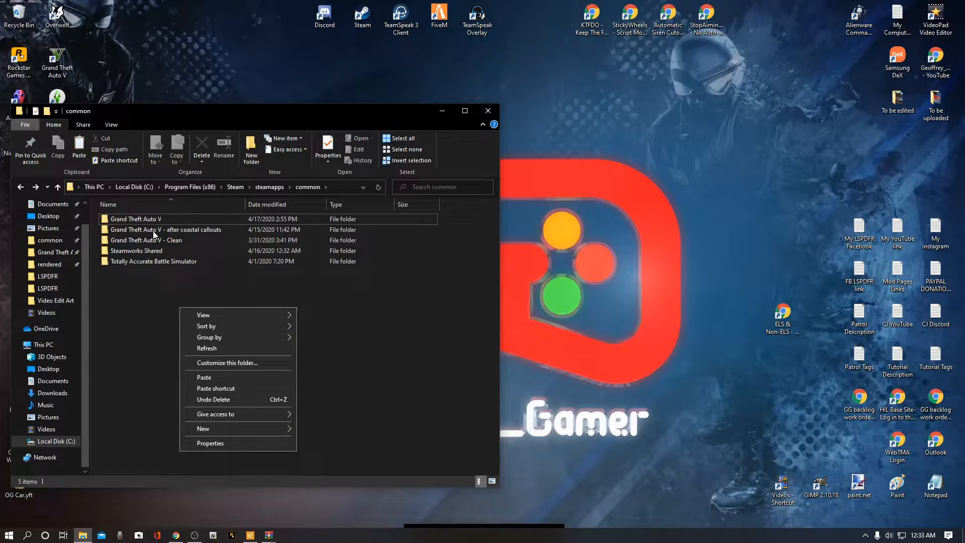
click(373, 343)
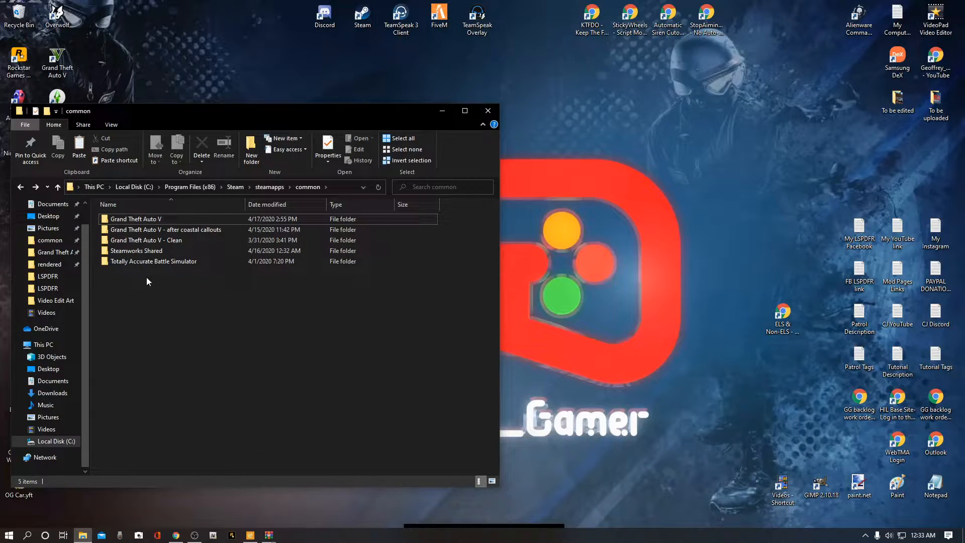
mouse_move(134, 222)
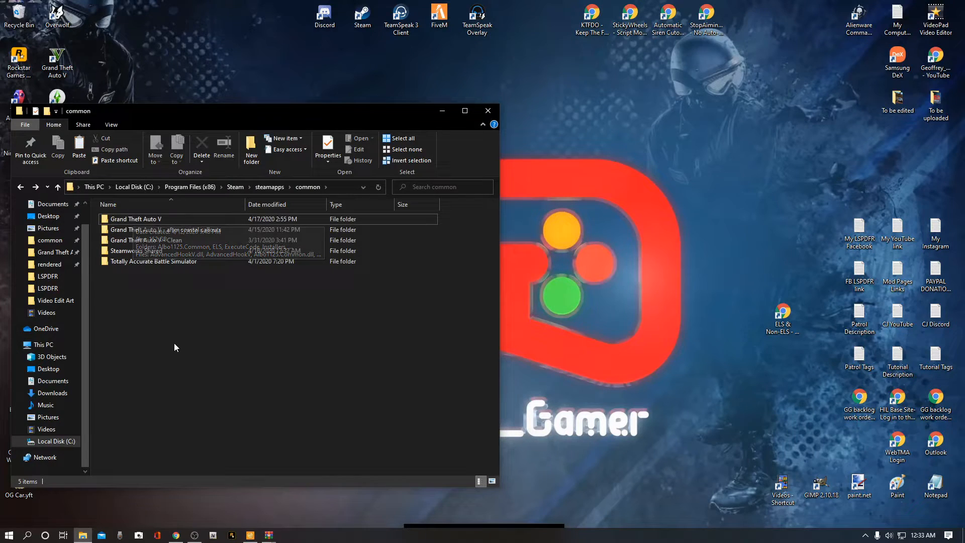
click(159, 218)
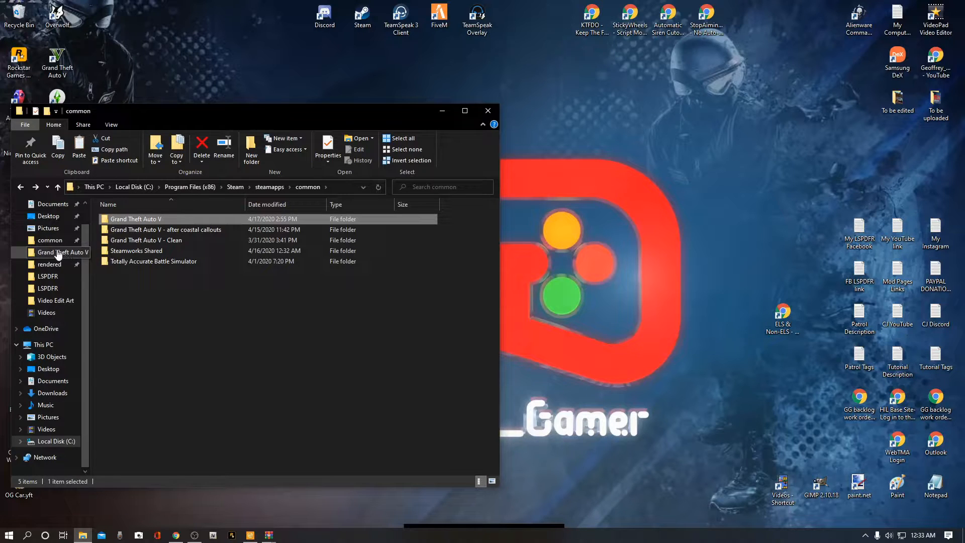
right_click(132, 220)
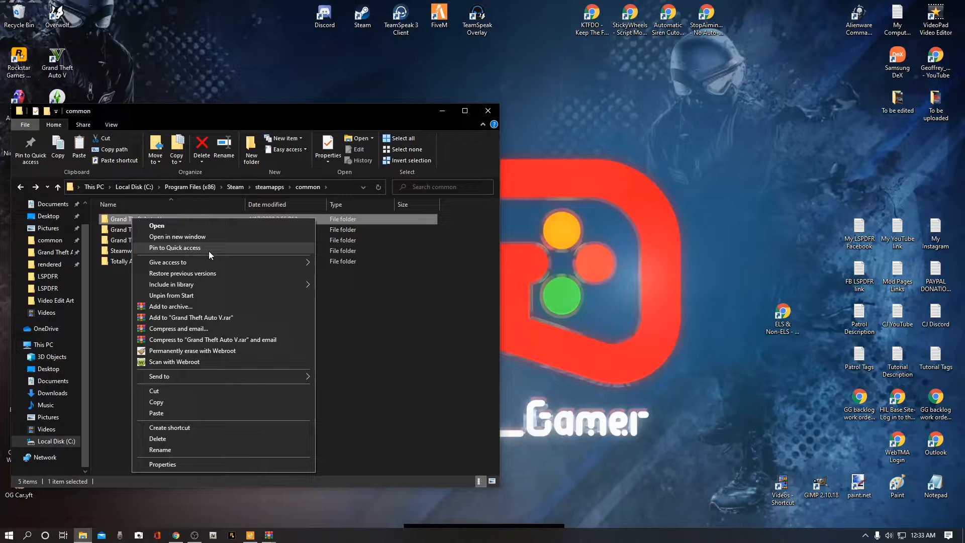
click(416, 331)
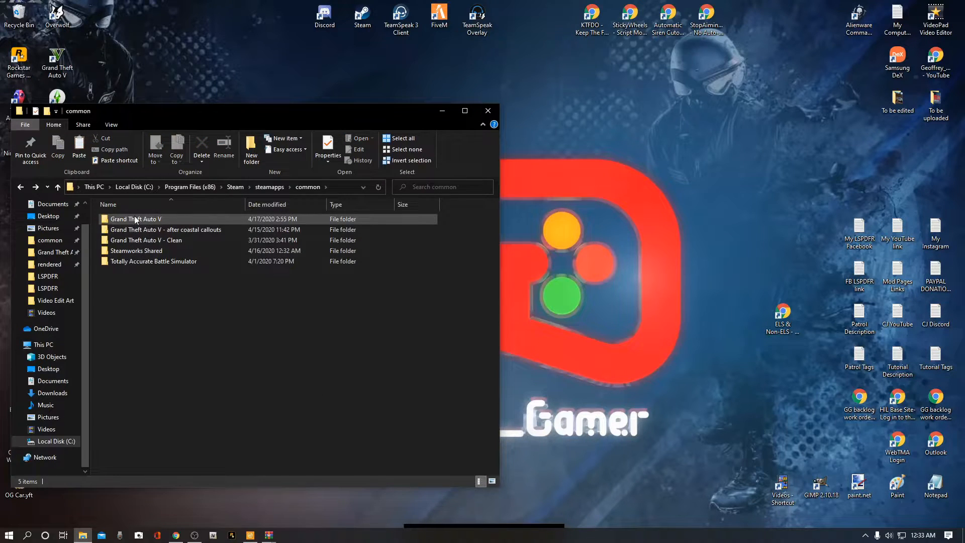
Step: Close File Explorer and reopen it on the Grand Theft Auto V game folder from Quick access
click(486, 110)
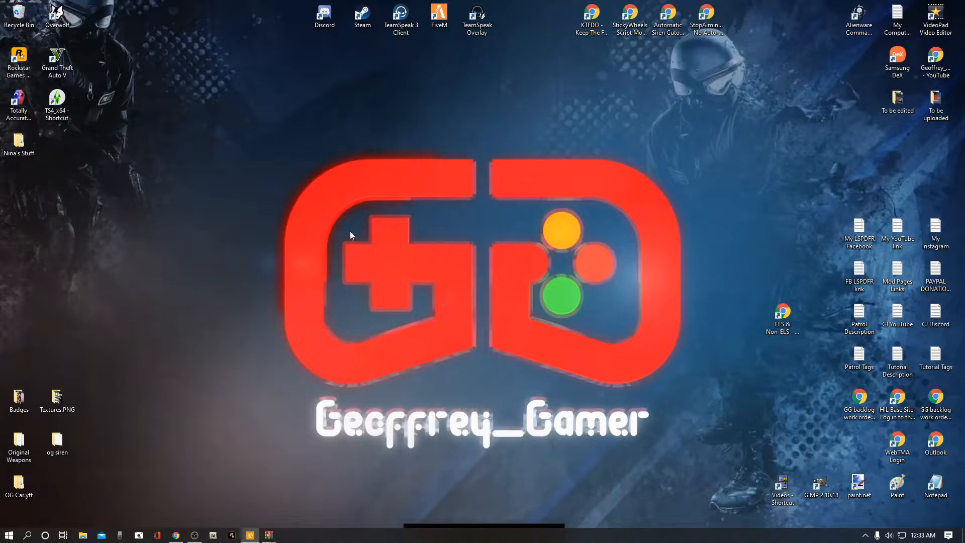
click(84, 537)
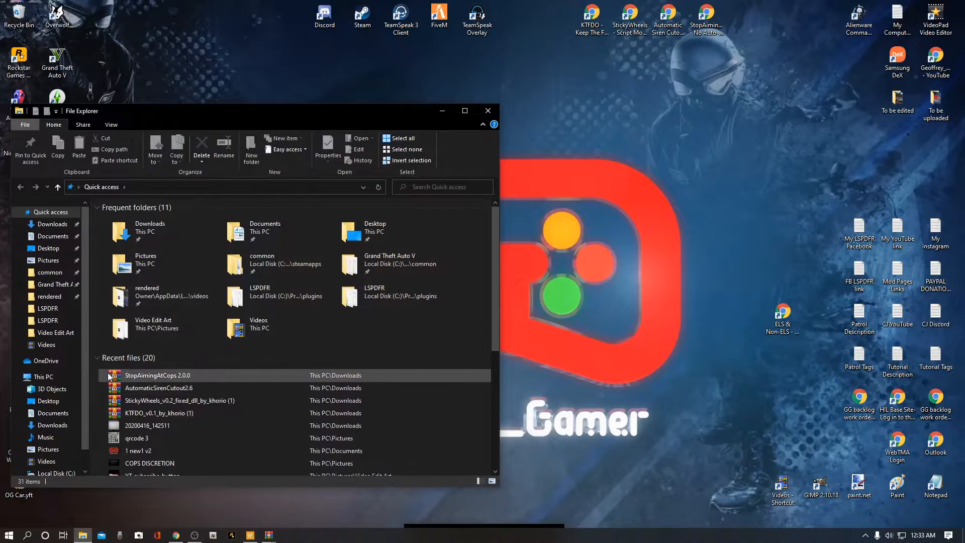
click(49, 285)
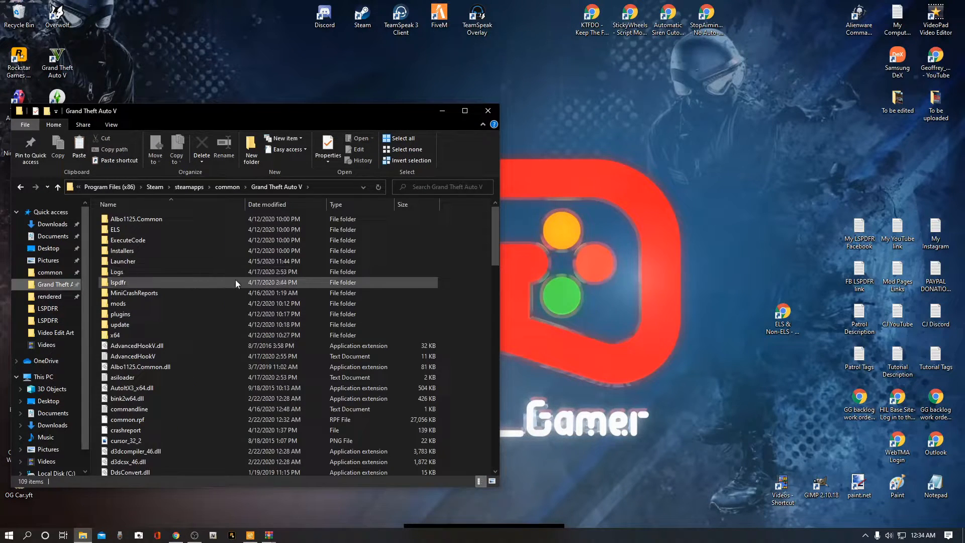
Step: Move the Explorer window up and scroll through the files in the Grand Theft Auto V folder
drag(496, 213, 473, 215)
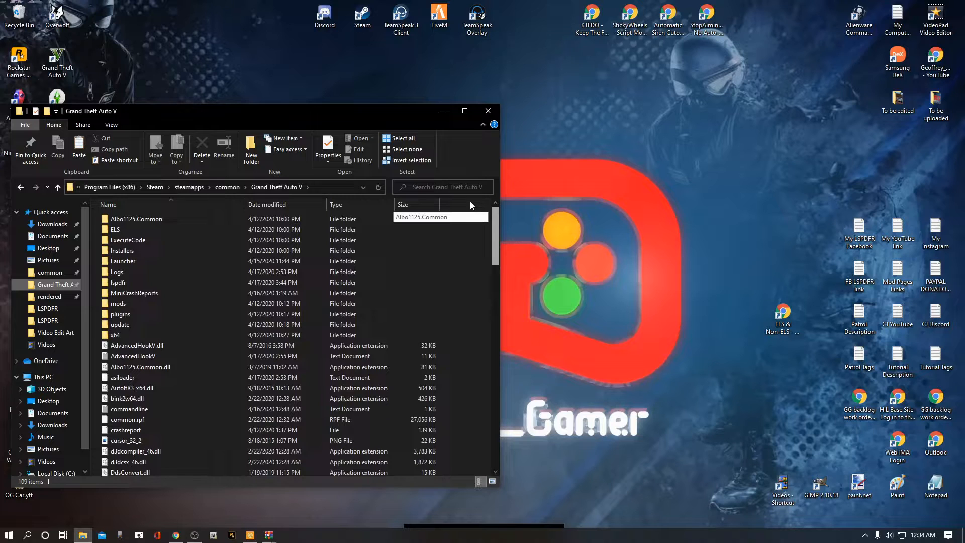
mouse_move(496, 210)
mouse_down()
mouse_move(497, 258)
mouse_move(497, 205)
mouse_up()
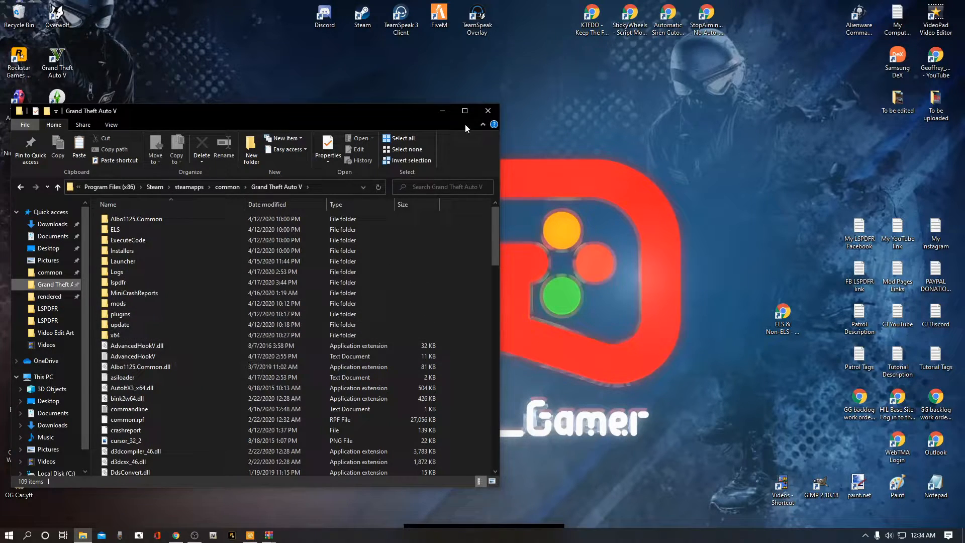
drag(321, 117, 316, 93)
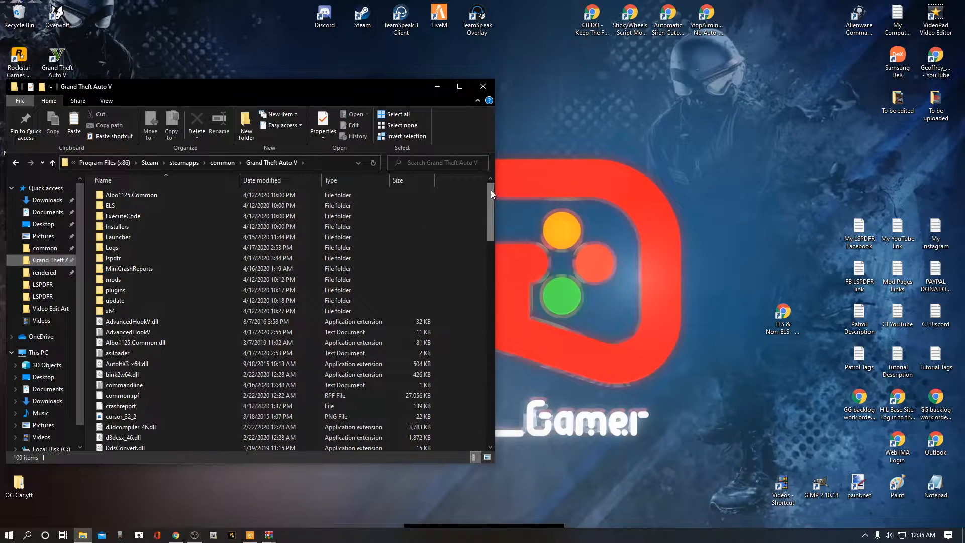
drag(490, 190, 493, 253)
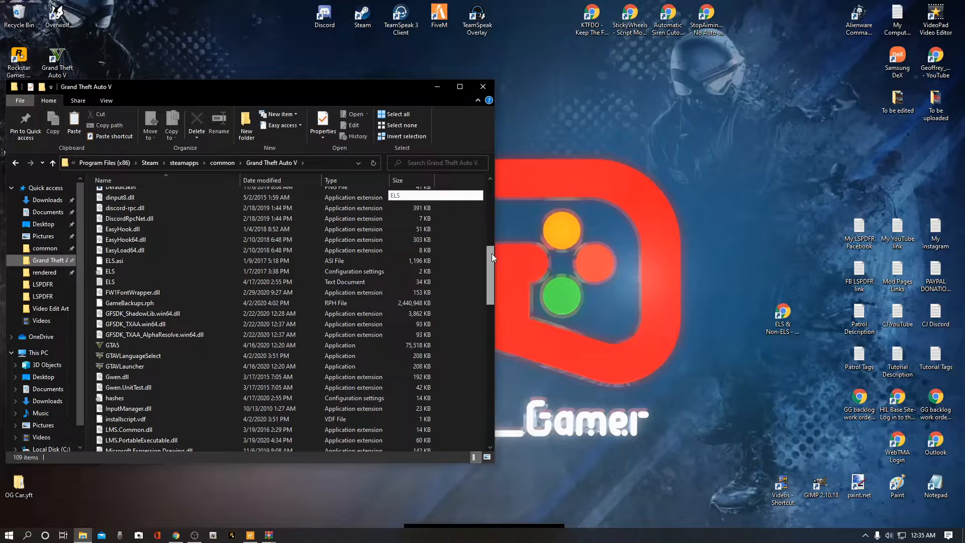
drag(492, 253, 493, 186)
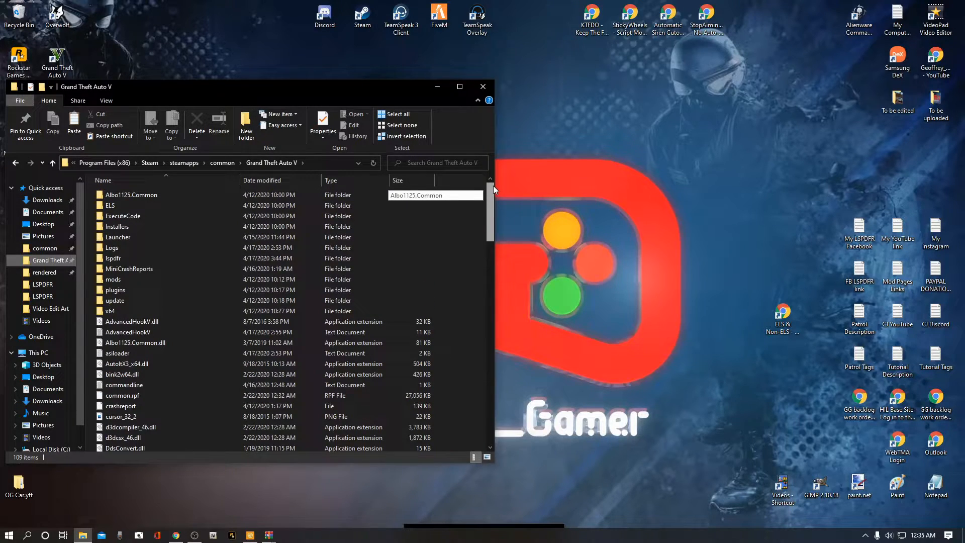
drag(490, 187, 490, 188)
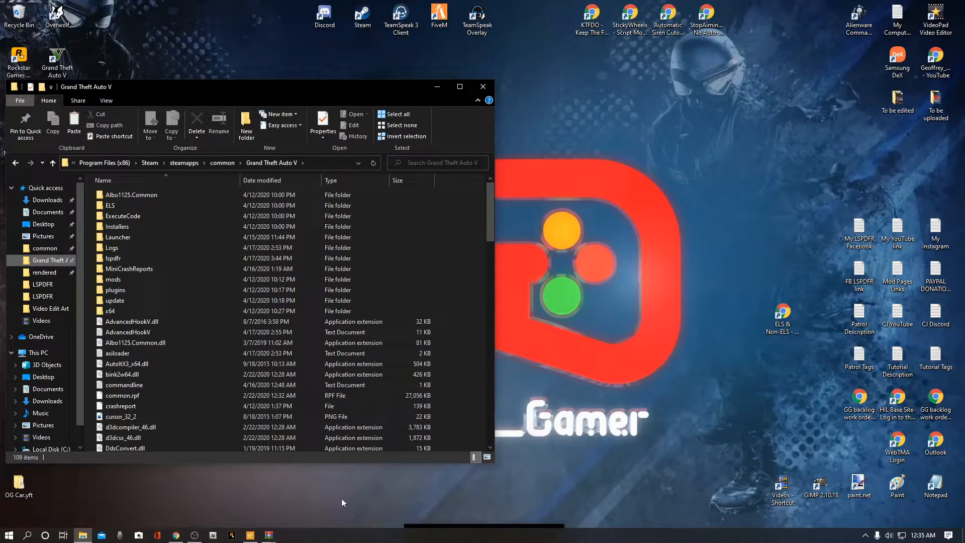
Step: Bring up the minimized KTFDO_v0.1_by_khorio (1).rar archive window beside the game folder
click(269, 538)
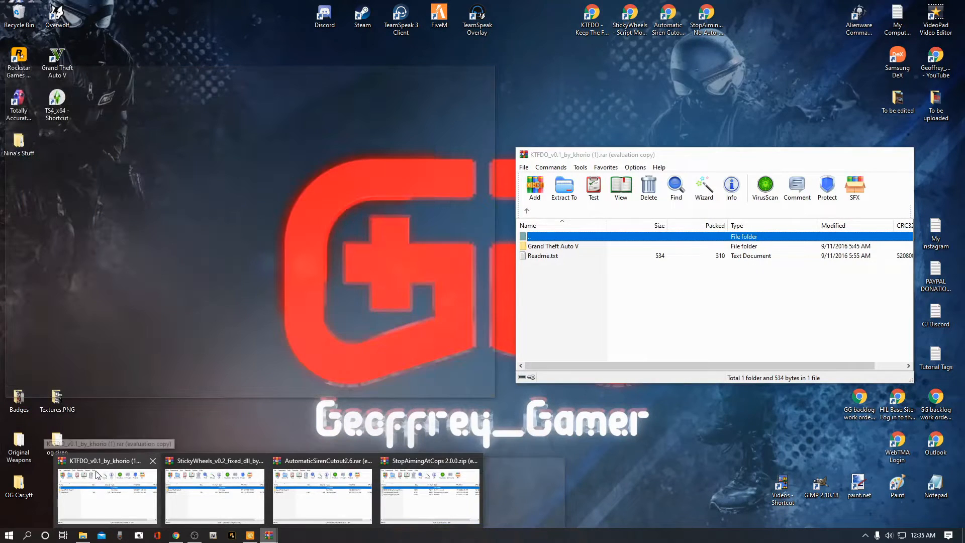
click(99, 479)
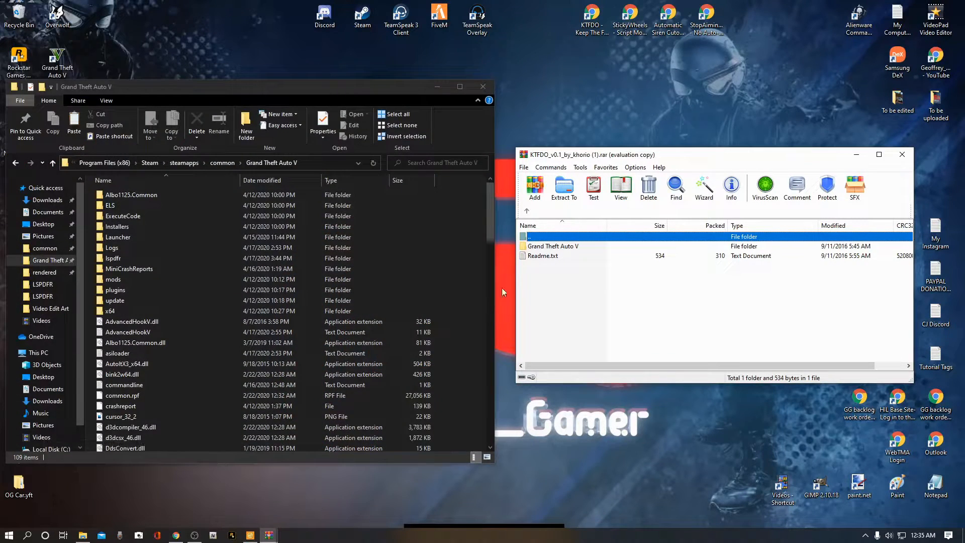
Step: Open the KTFDO archive's Readme.txt to read the plugin notes, then close it
drag(693, 157, 693, 122)
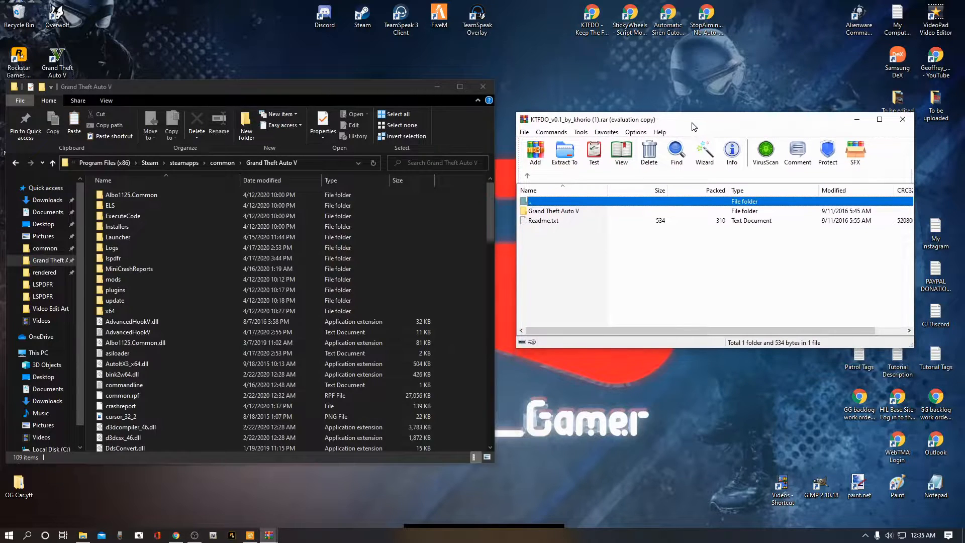
click(551, 236)
double_click(548, 221)
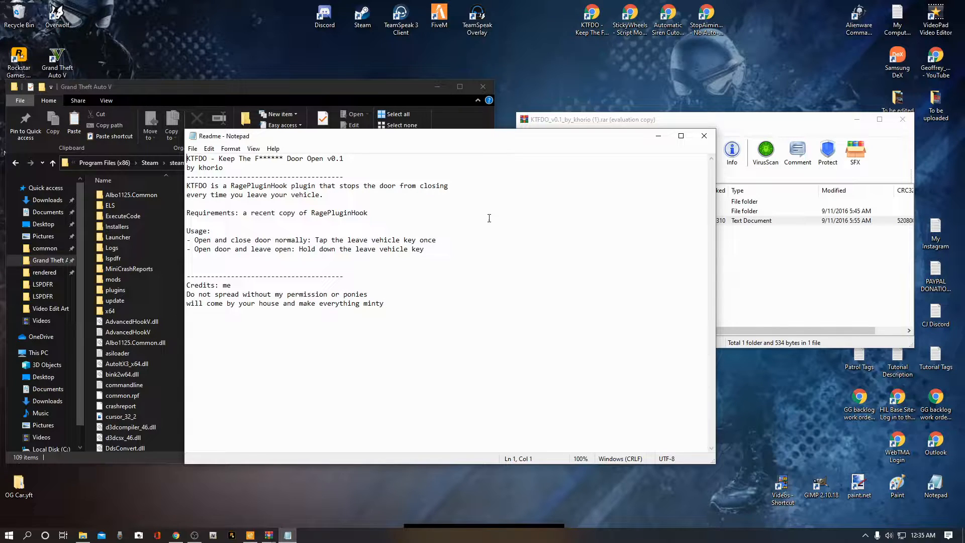
click(703, 136)
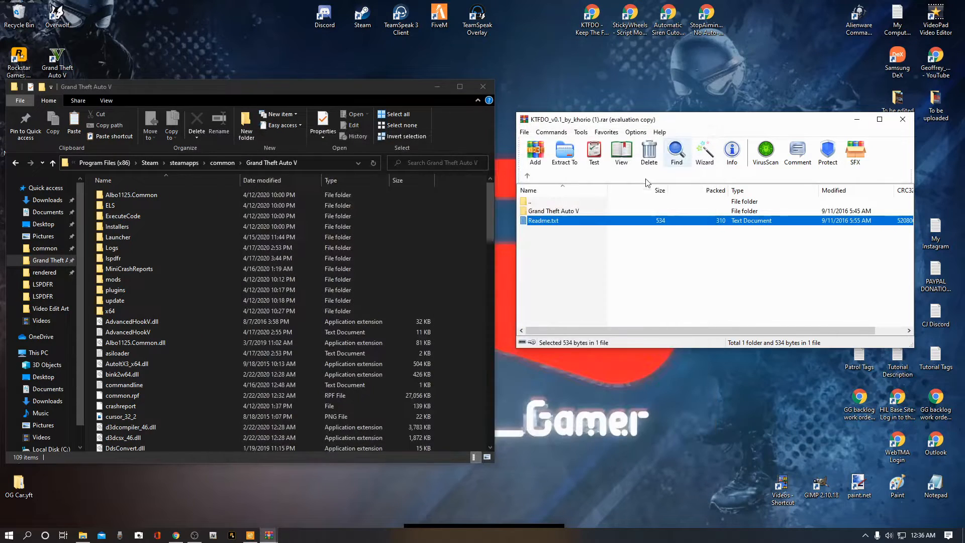
Step: Extract KTFDO.dll from the archive's Grand Theft Auto V\Plugins folder into the game's plugins folder
click(575, 211)
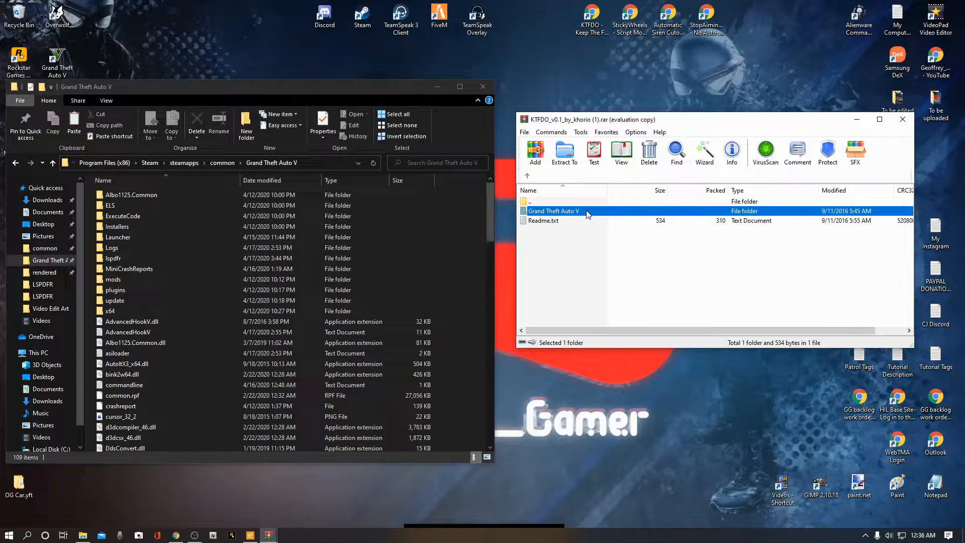
double_click(587, 213)
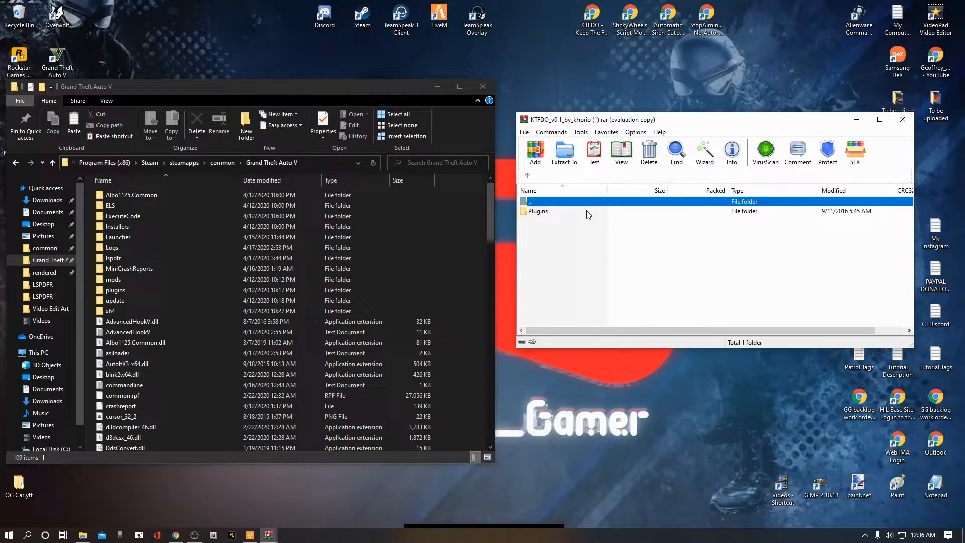
click(538, 213)
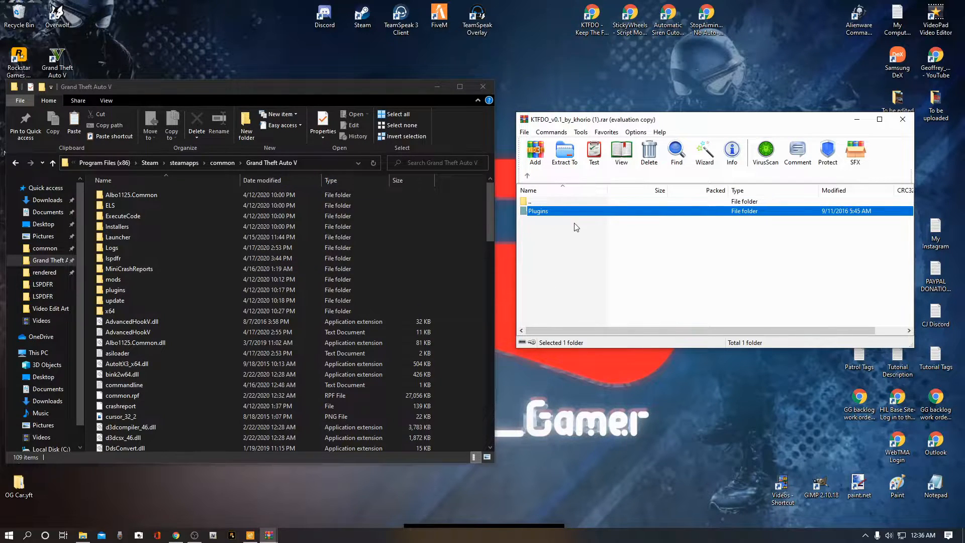
double_click(551, 217)
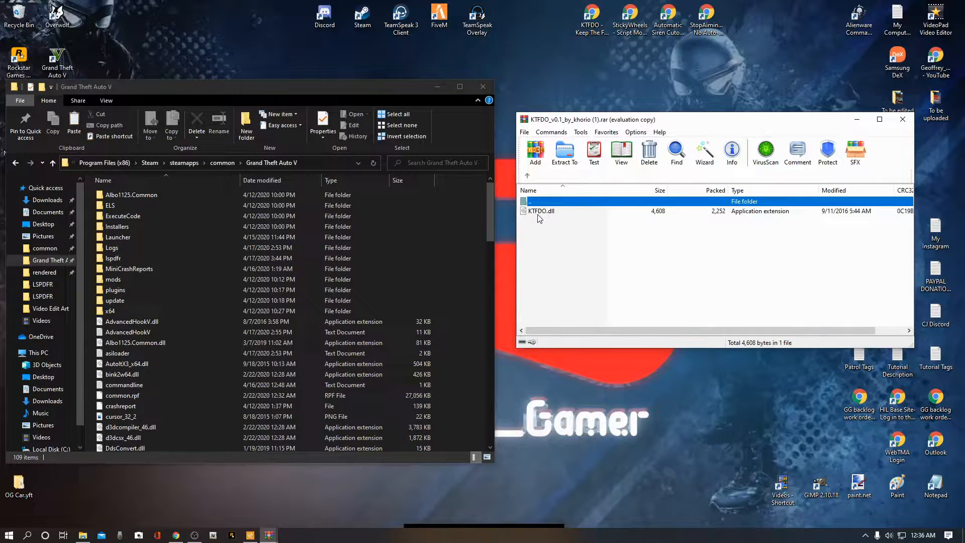
click(540, 214)
drag(540, 214, 111, 292)
Step: Open the game's plugins folder to check for KTFDO.dll, then go back to the game folder
double_click(112, 290)
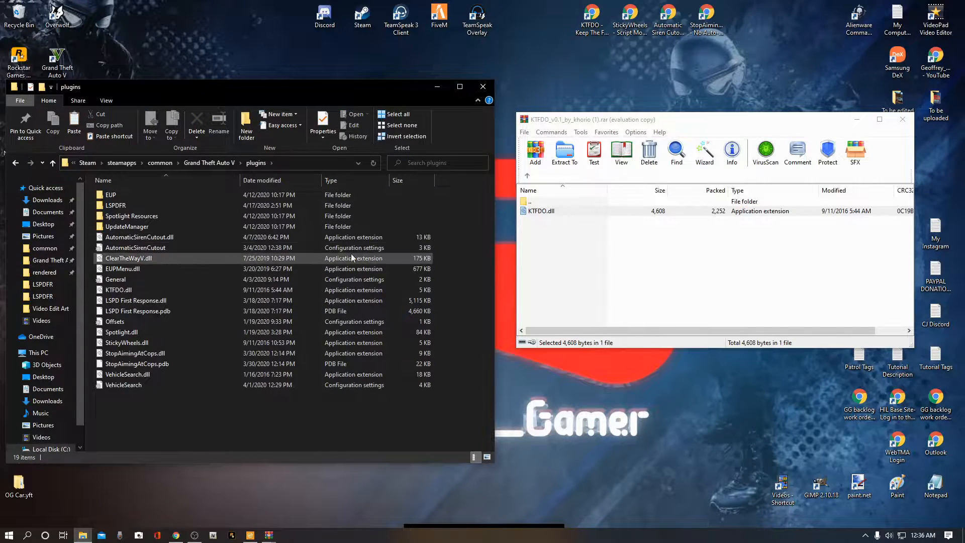
mouse_move(556, 217)
mouse_down()
mouse_move(251, 407)
mouse_move(579, 193)
mouse_move(573, 217)
mouse_up()
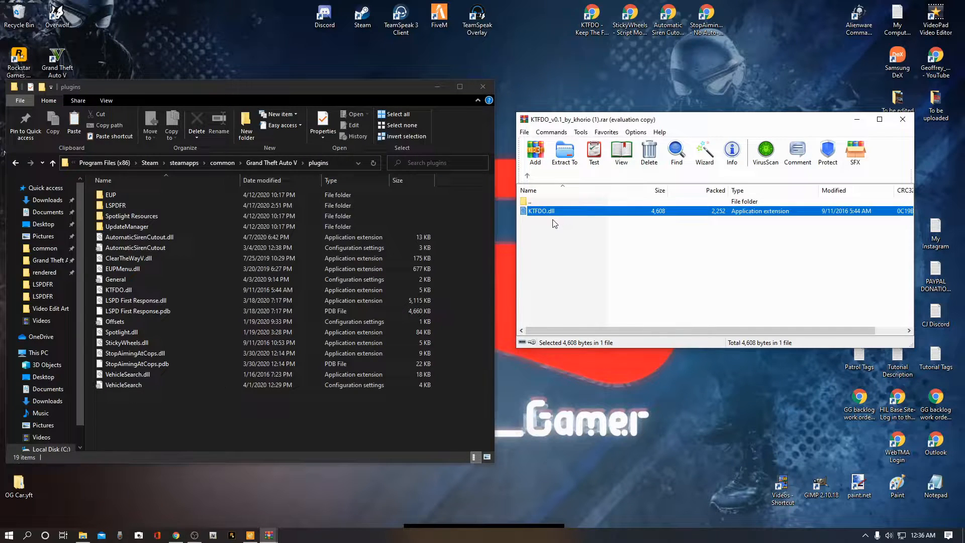
click(16, 162)
Step: Move the archive's Plugins folder into the Grand Theft Auto V game folder, replacing the existing KTFDO.dll
click(527, 176)
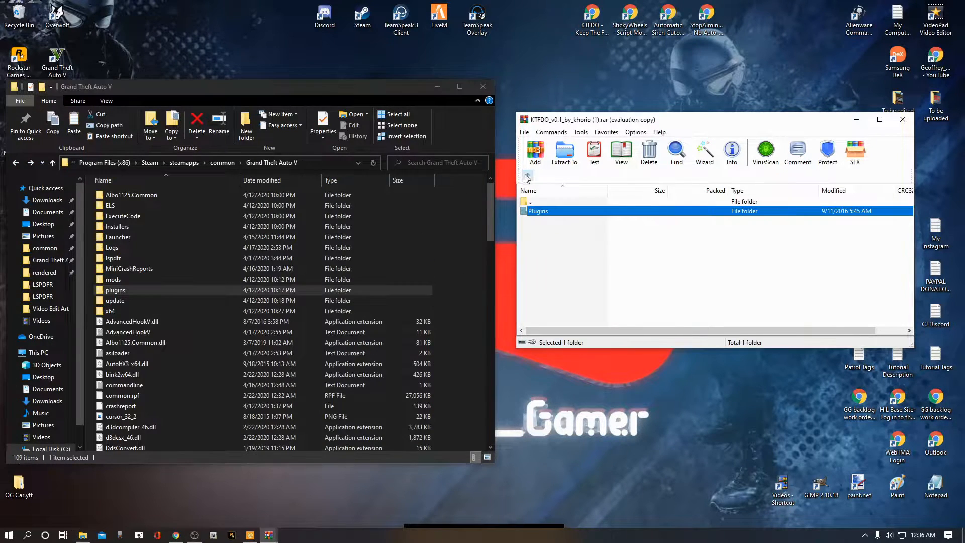
click(529, 178)
double_click(544, 212)
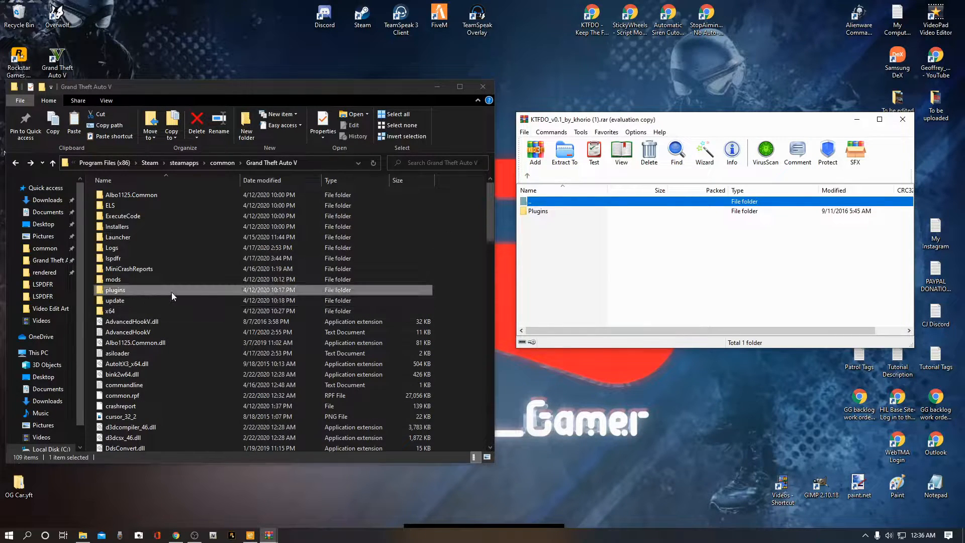
click(482, 286)
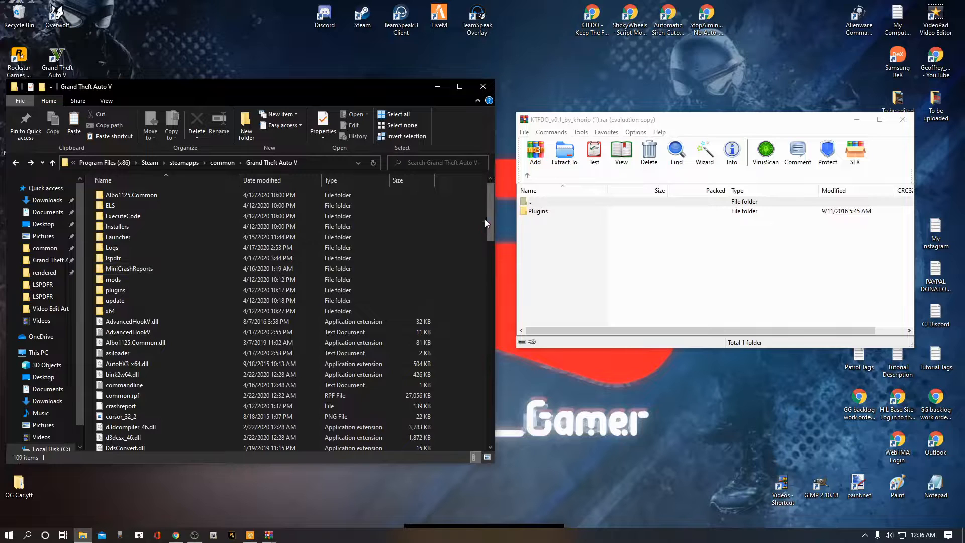
drag(300, 87, 302, 30)
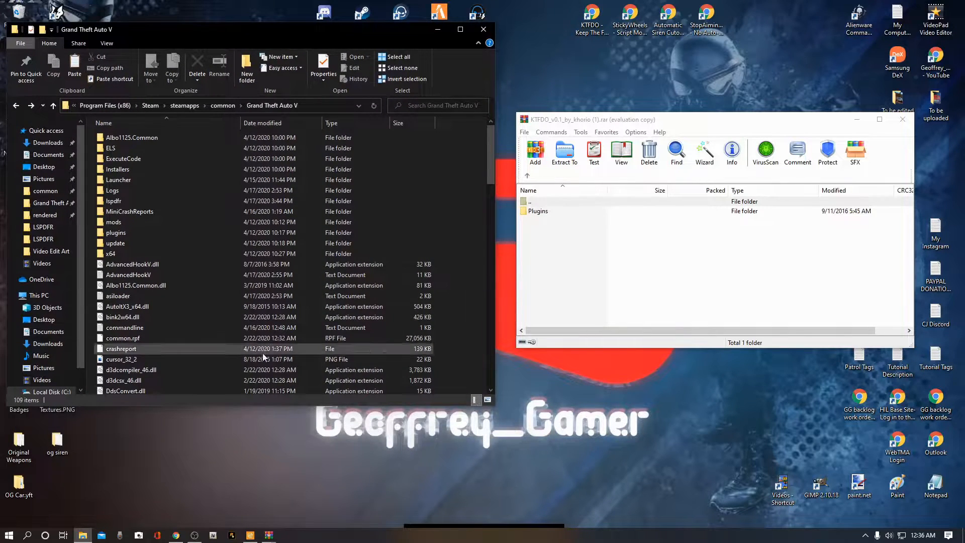
drag(246, 405, 247, 527)
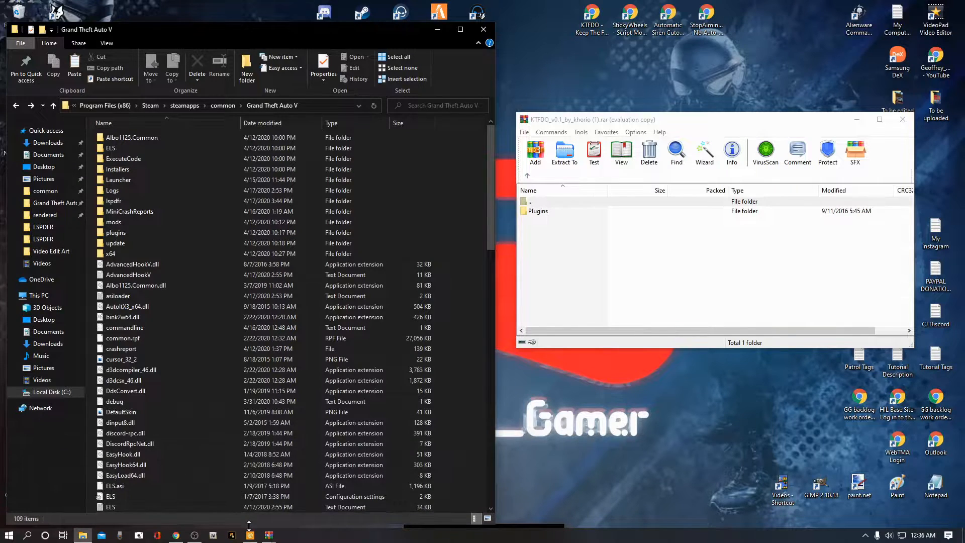
scroll(246, 387, down, 1)
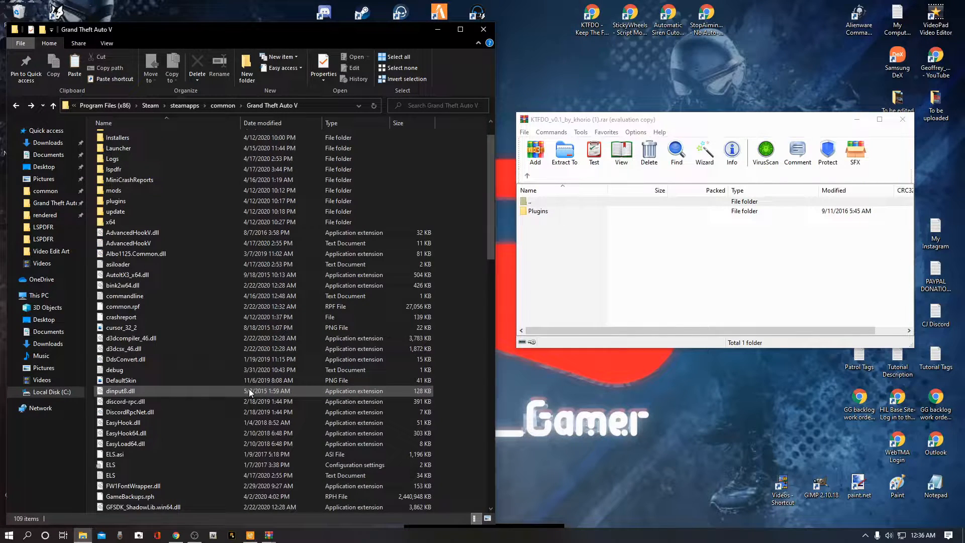
scroll(248, 388, down, 1)
scroll(249, 390, down, 1)
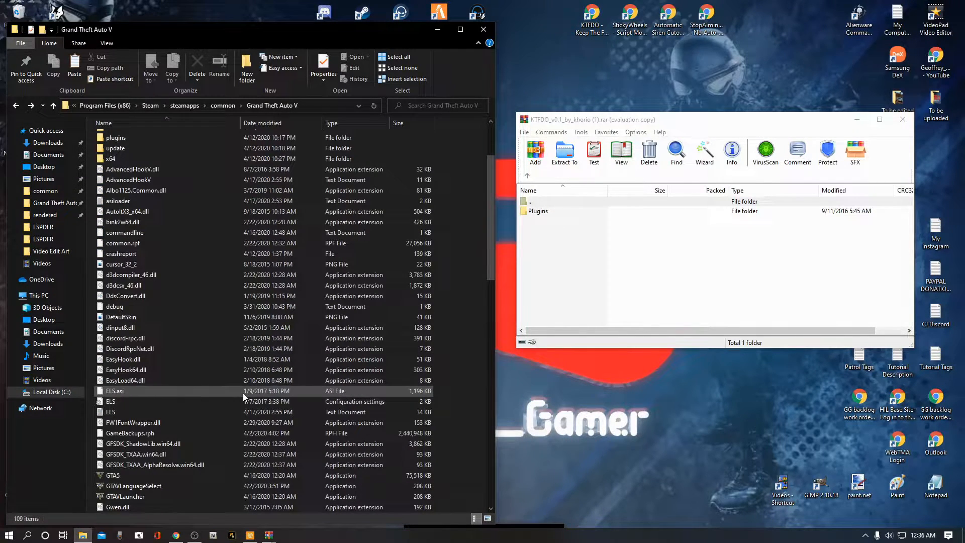
click(547, 217)
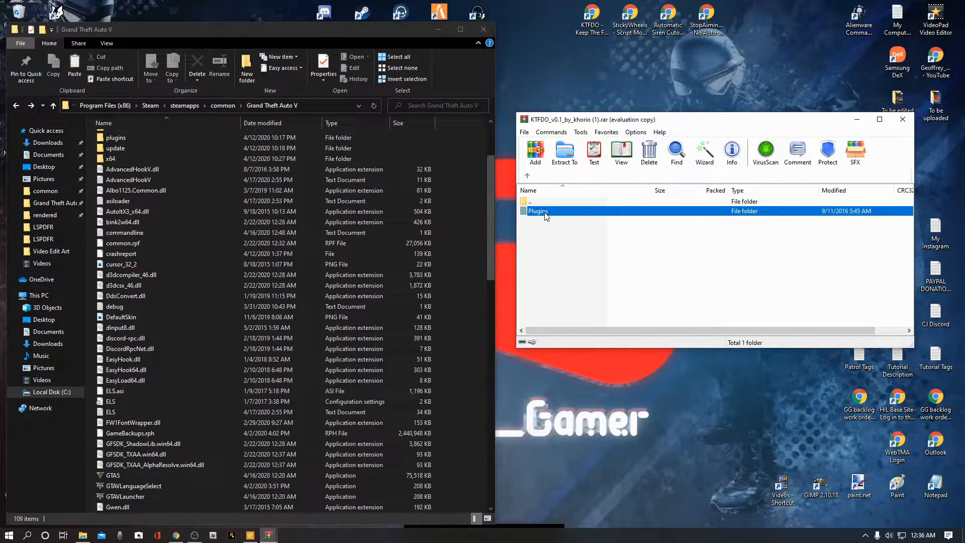
drag(546, 216, 305, 328)
drag(230, 240, 157, 380)
drag(196, 297, 346, 315)
drag(276, 168, 230, 191)
drag(189, 451, 240, 309)
drag(273, 258, 199, 292)
drag(169, 391, 116, 334)
mouse_move(454, 495)
mouse_down()
mouse_move(421, 495)
mouse_move(447, 495)
mouse_up()
drag(475, 279, 529, 238)
drag(563, 215, 472, 291)
drag(471, 291, 471, 290)
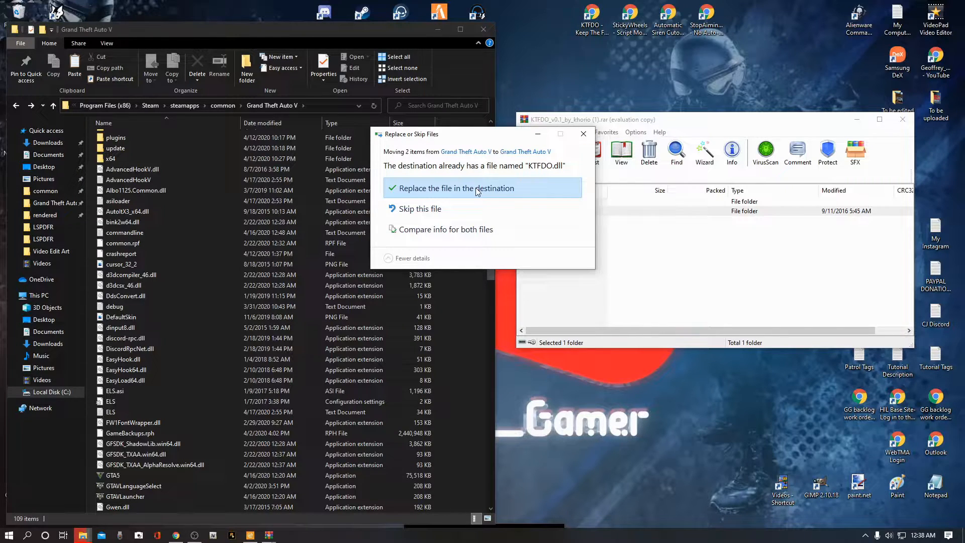
click(476, 191)
Step: Close the KTFDO archive and open the game's plugins folder to check its contents before returning to the game folder
click(121, 138)
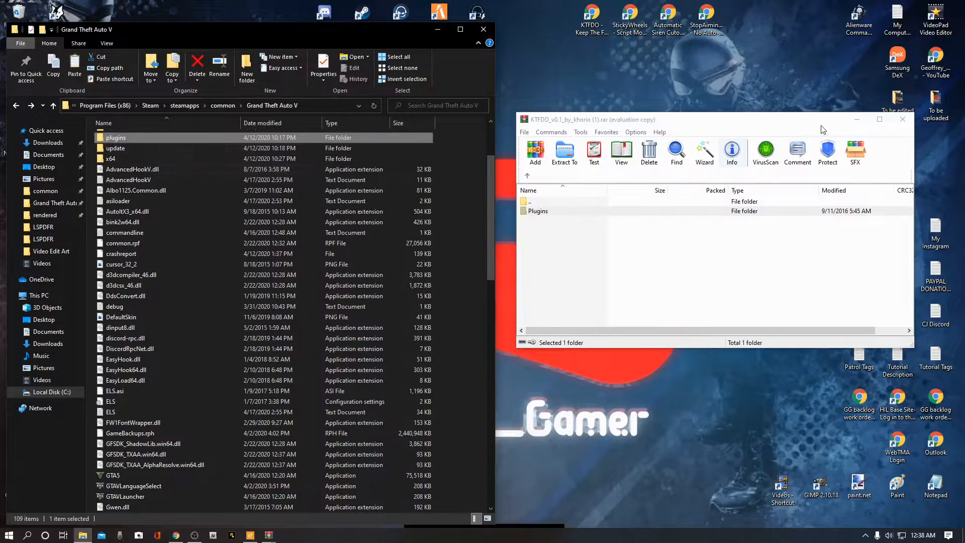
click(903, 119)
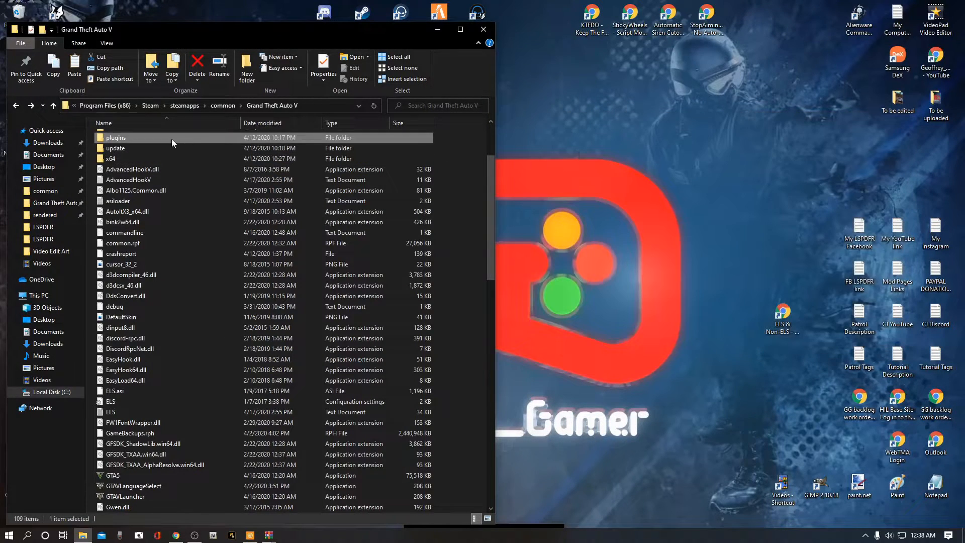
scroll(168, 185, up, 2)
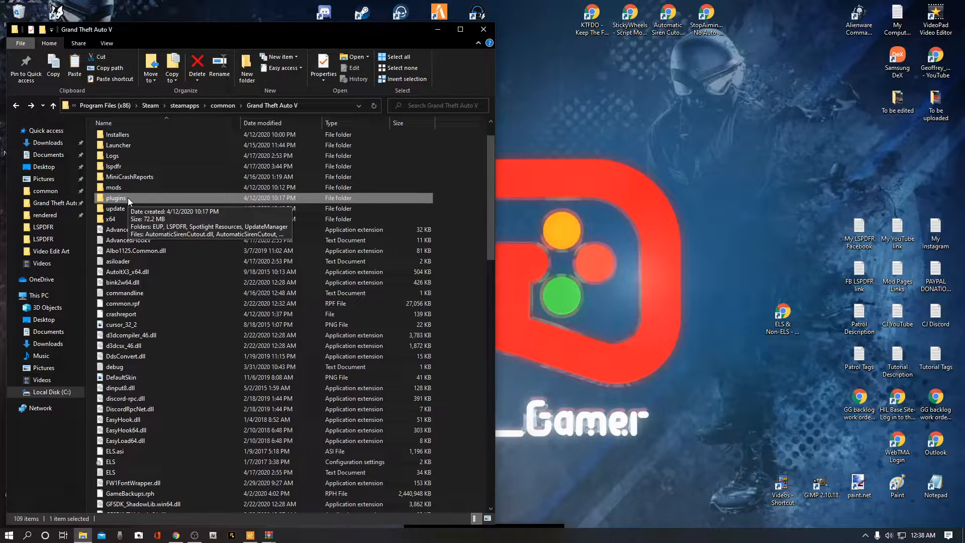
double_click(127, 197)
mouse_move(161, 231)
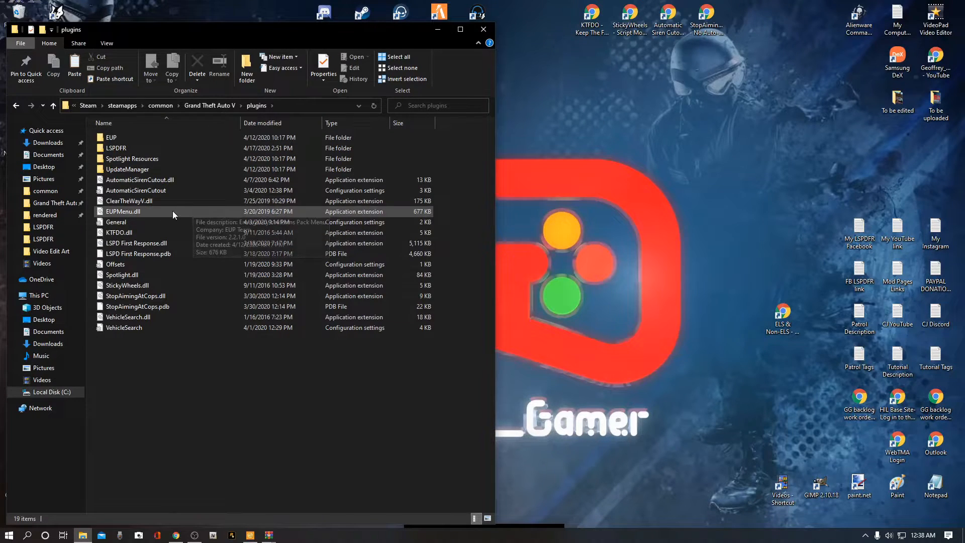
click(373, 107)
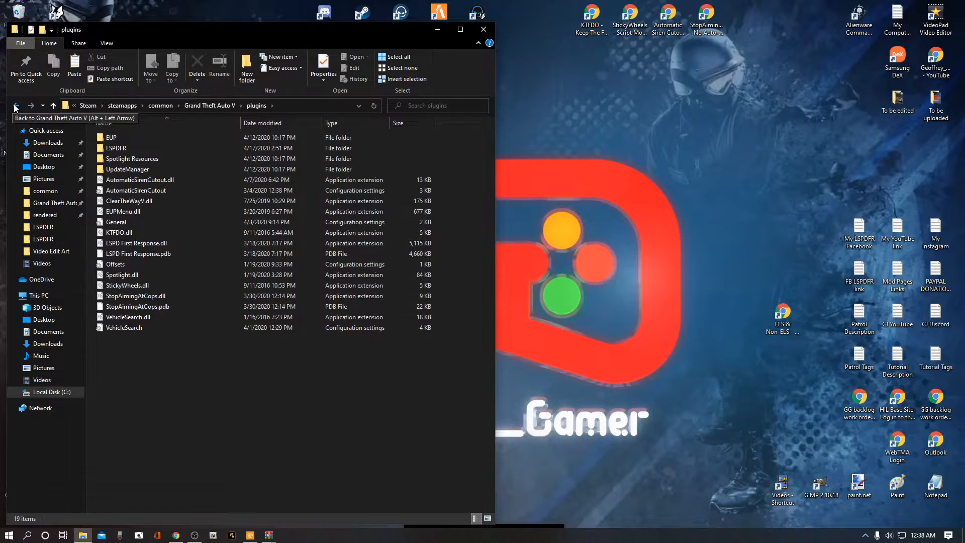
click(47, 206)
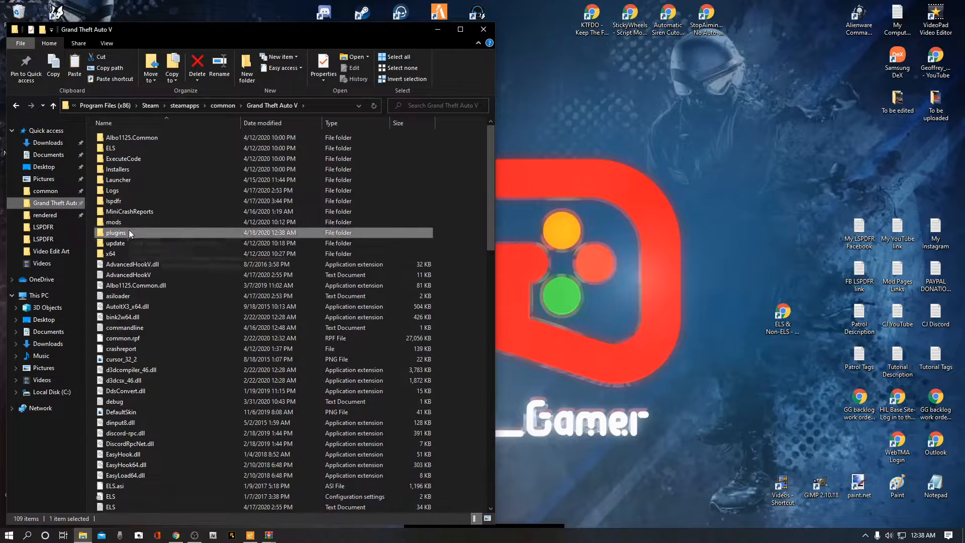
Step: Bring up the StickyWheels_v0.2_fixed_dll_by_khorio (1).rar archive and read its Readme.txt
click(481, 302)
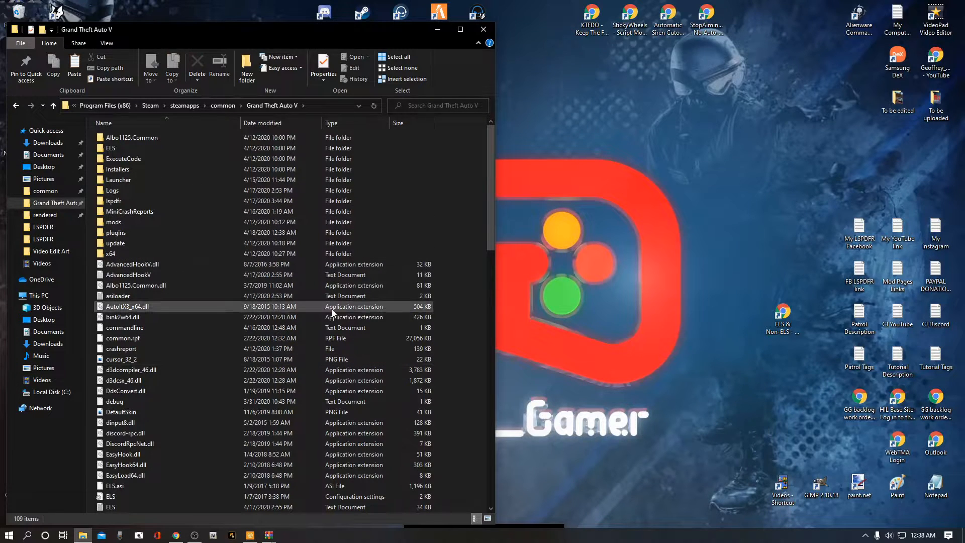
scroll(332, 309, down, 2)
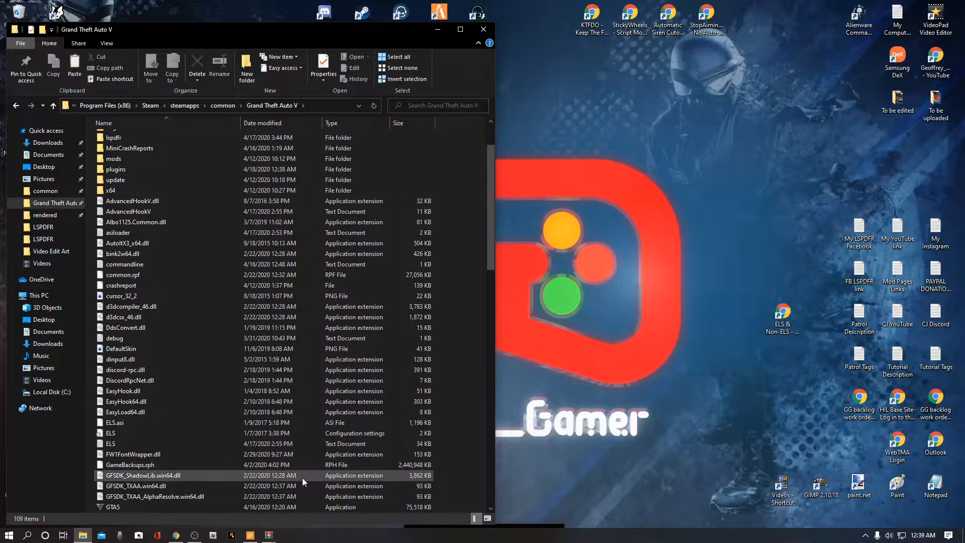
mouse_move(268, 538)
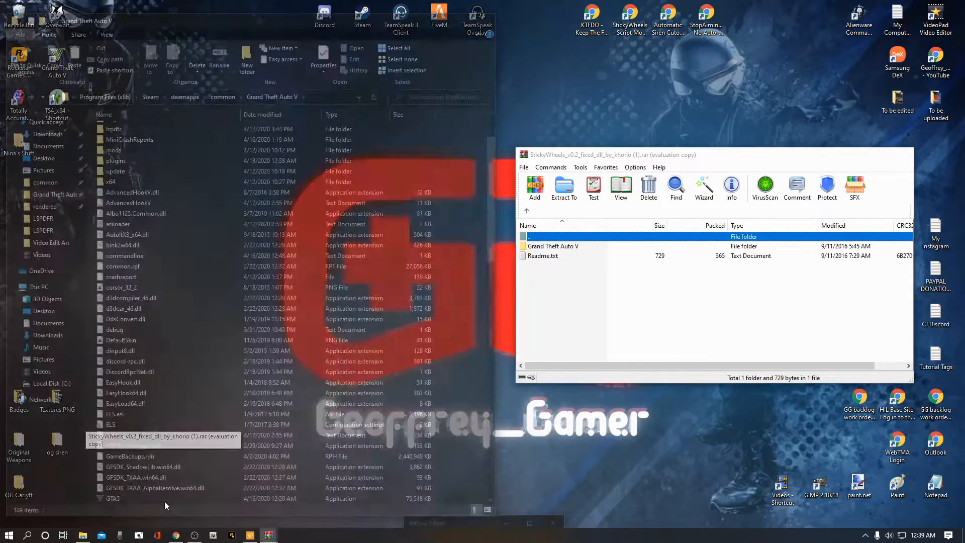
click(164, 502)
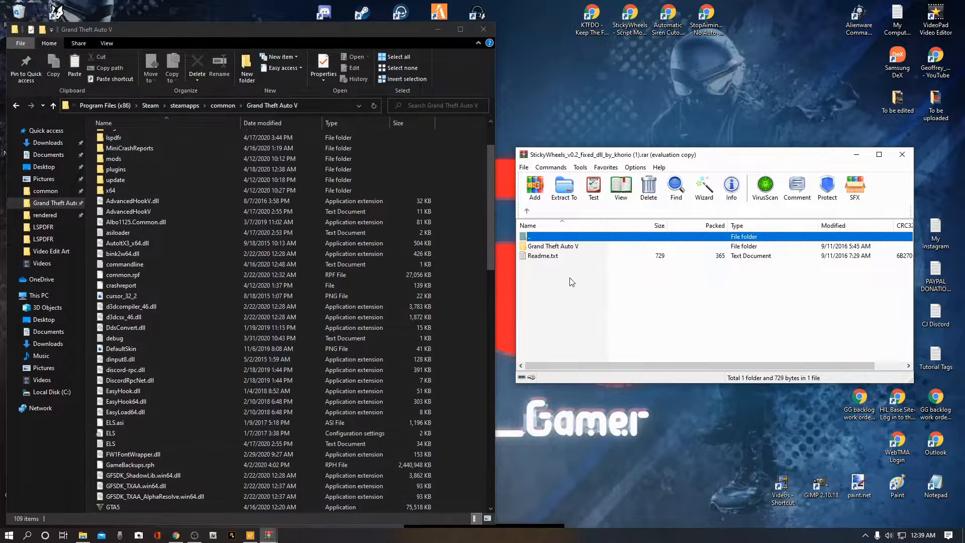
double_click(544, 257)
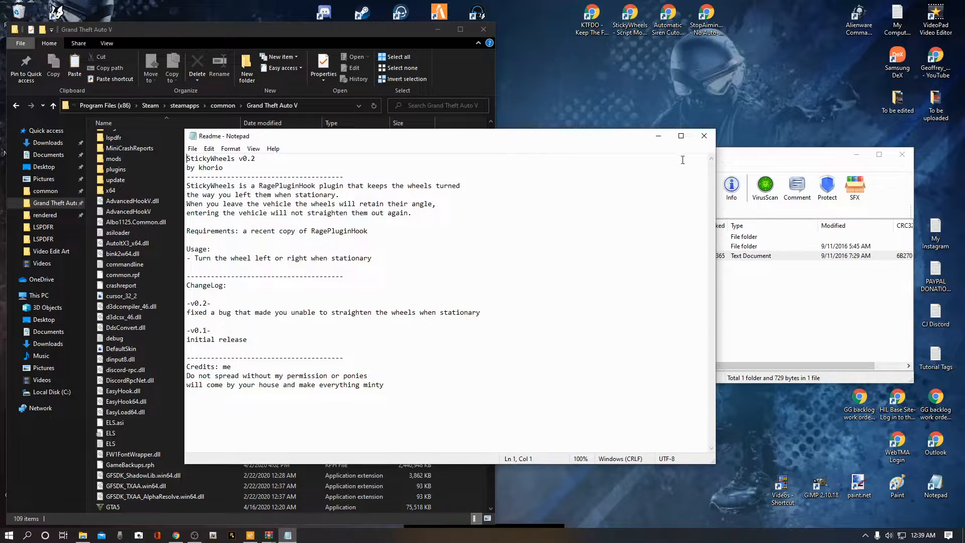
click(704, 137)
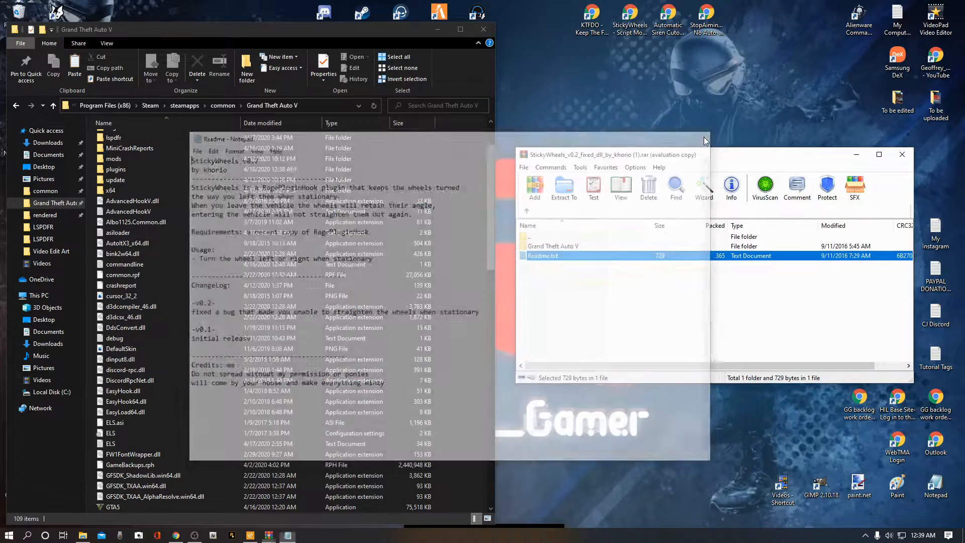
Step: Move the StickyWheels archive's Plugins folder into the Grand Theft Auto V game folder, replacing the files in the destination
click(546, 298)
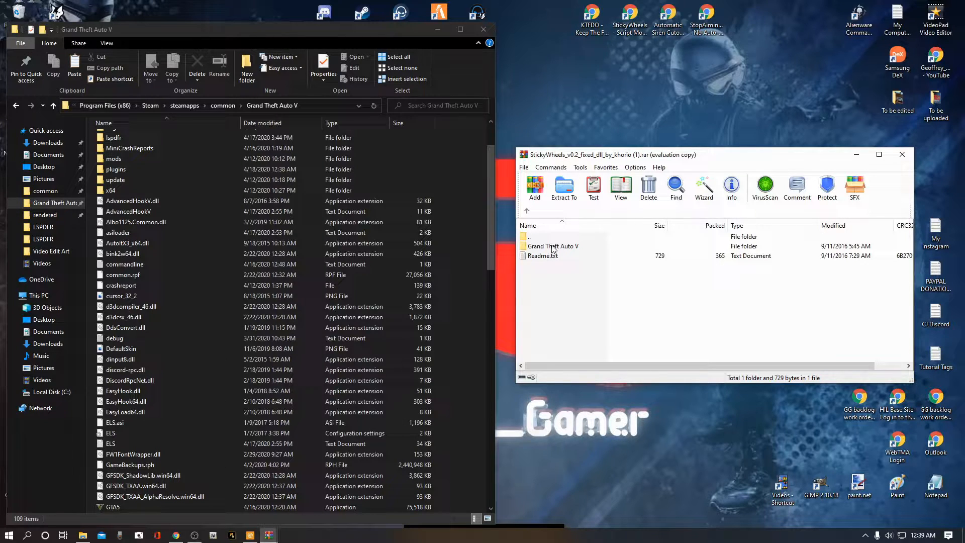
double_click(553, 246)
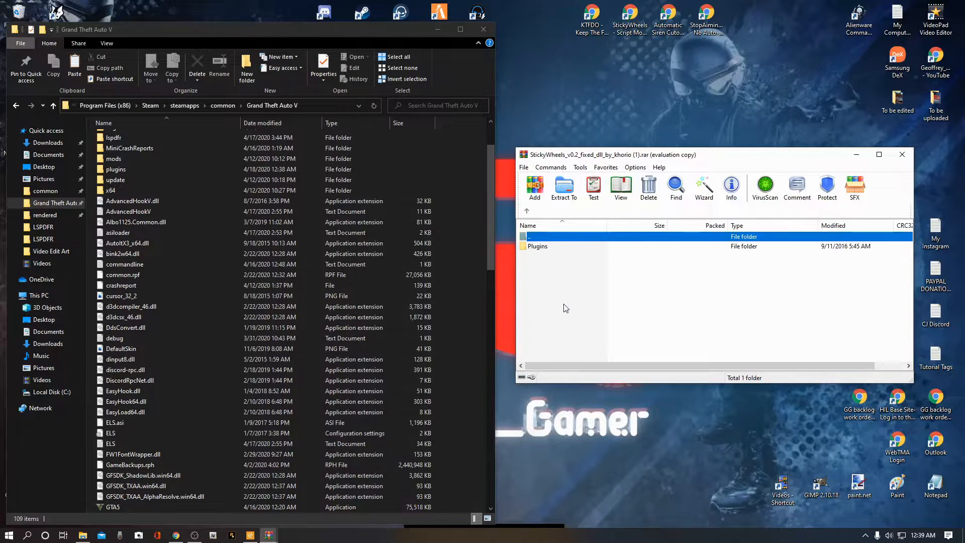
click(553, 247)
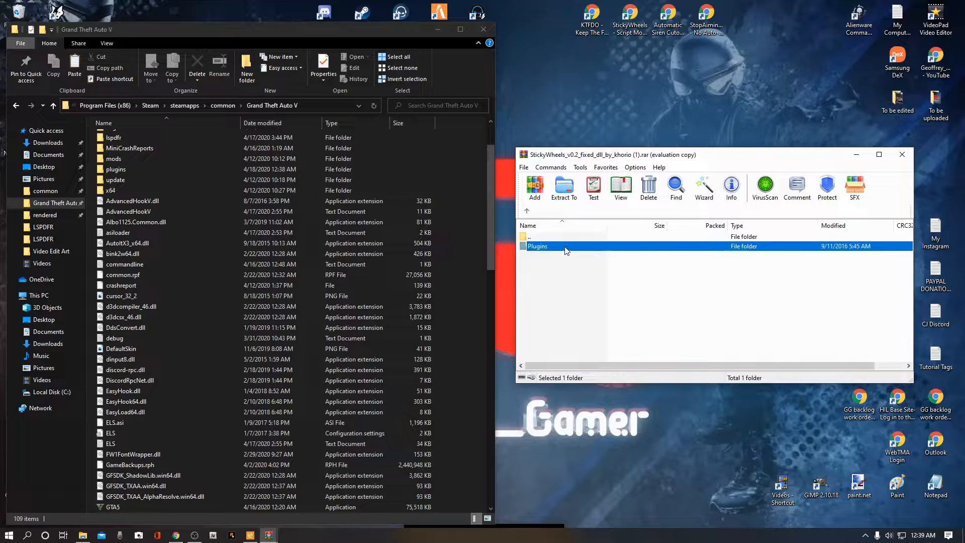
drag(593, 249, 515, 334)
drag(332, 292, 493, 391)
drag(474, 345, 475, 345)
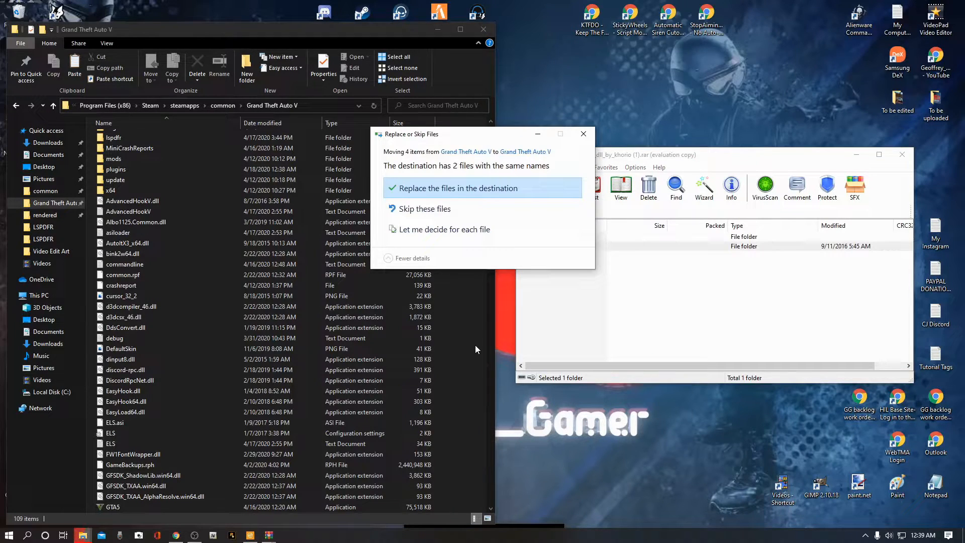
click(444, 190)
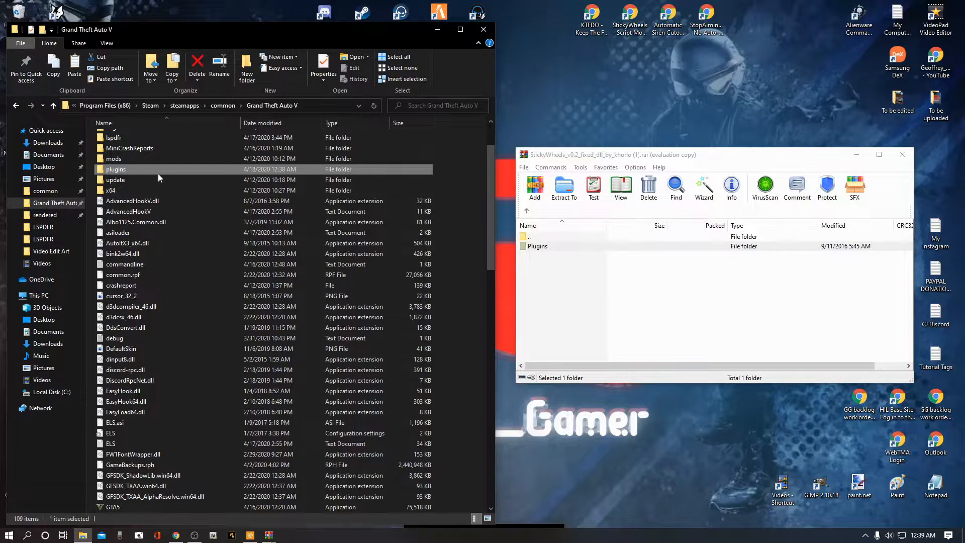
Step: Close the StickyWheels archive and open the game's plugins folder to check the StickyWheels.dll file
click(902, 156)
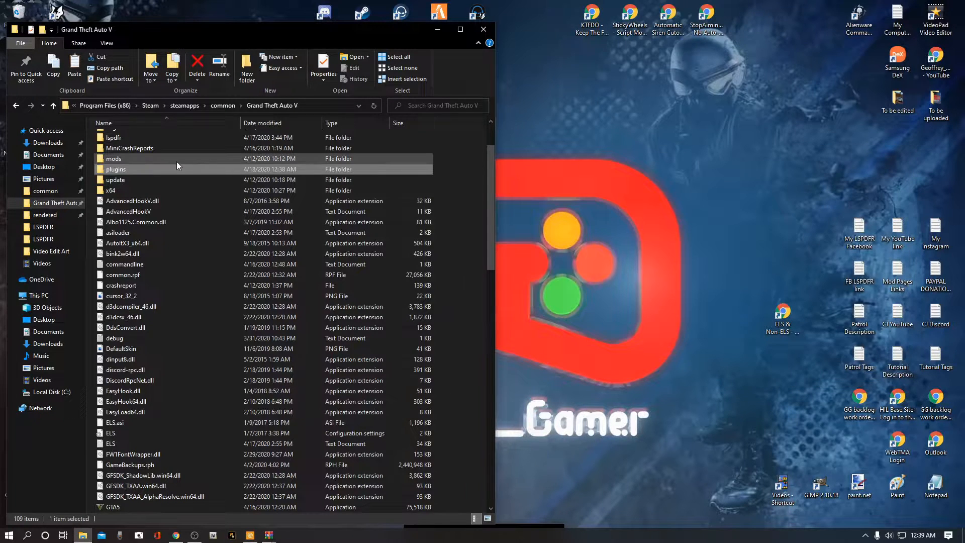
double_click(135, 171)
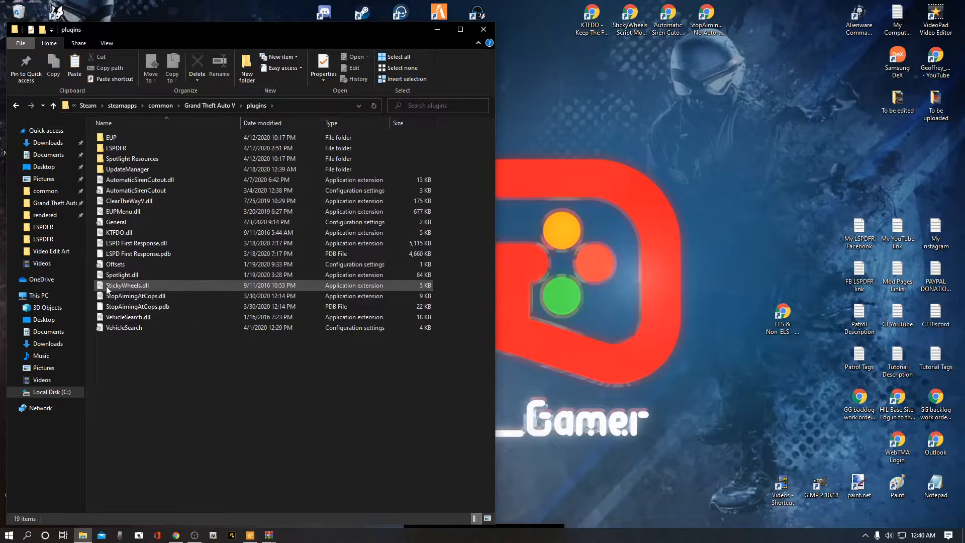
mouse_move(107, 288)
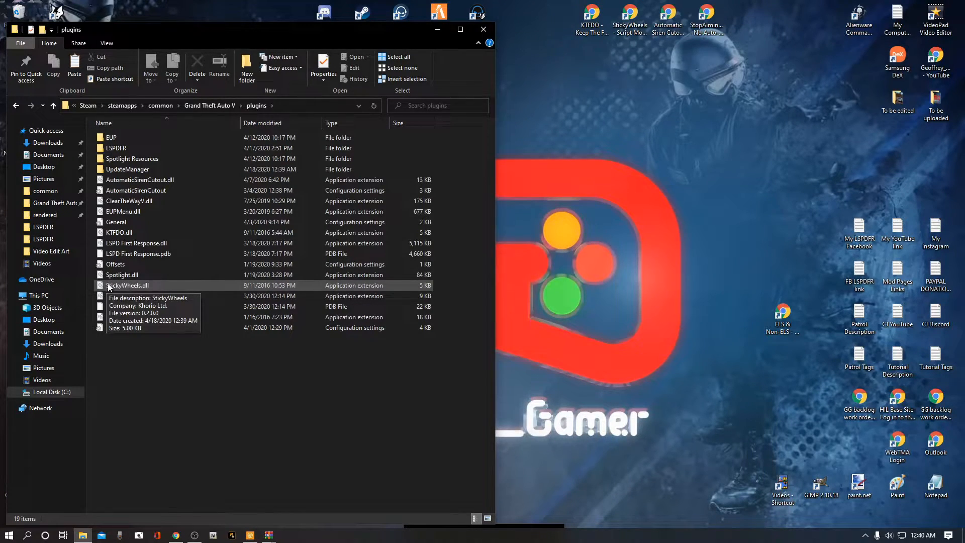
mouse_move(101, 267)
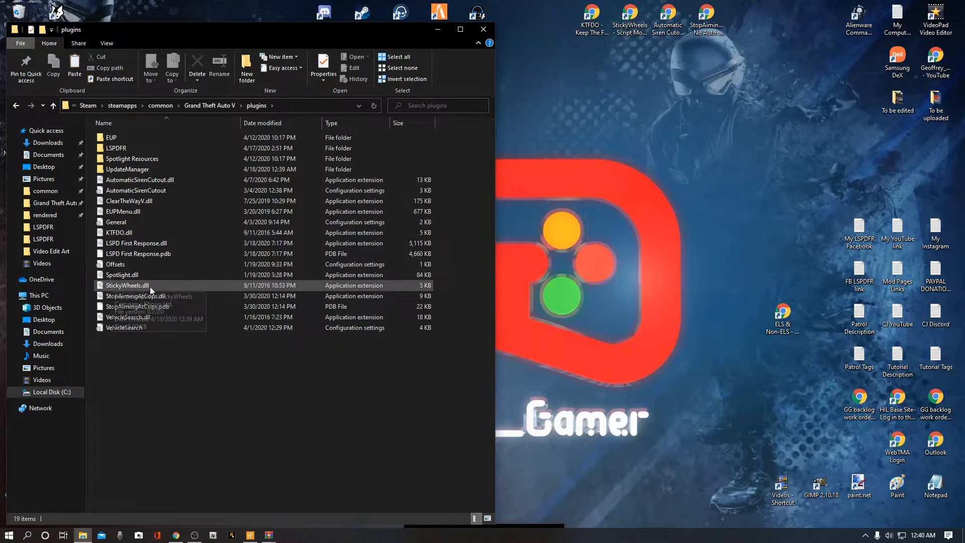
mouse_move(180, 261)
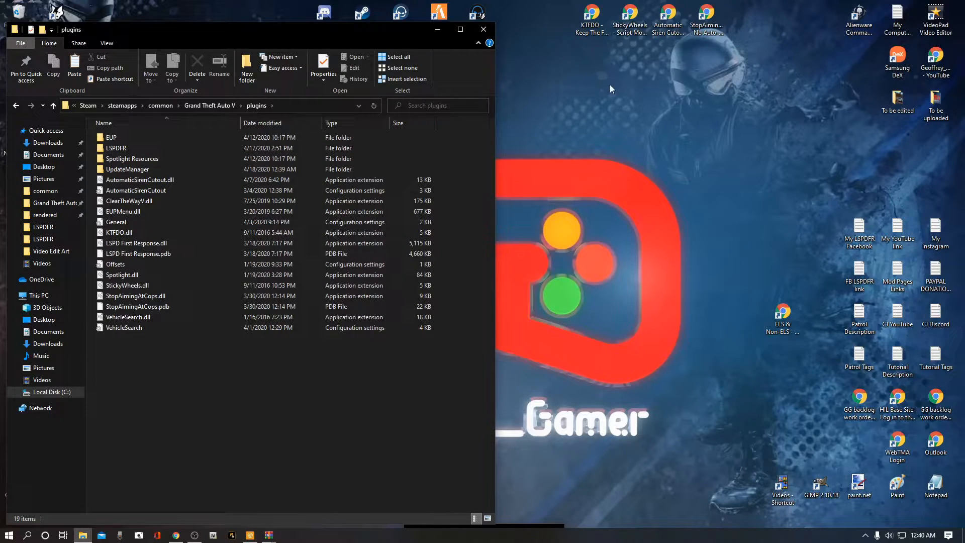
Step: Bring up the AutomaticSirenCutout2.6.rar archive and read its readme.txt
mouse_move(270, 537)
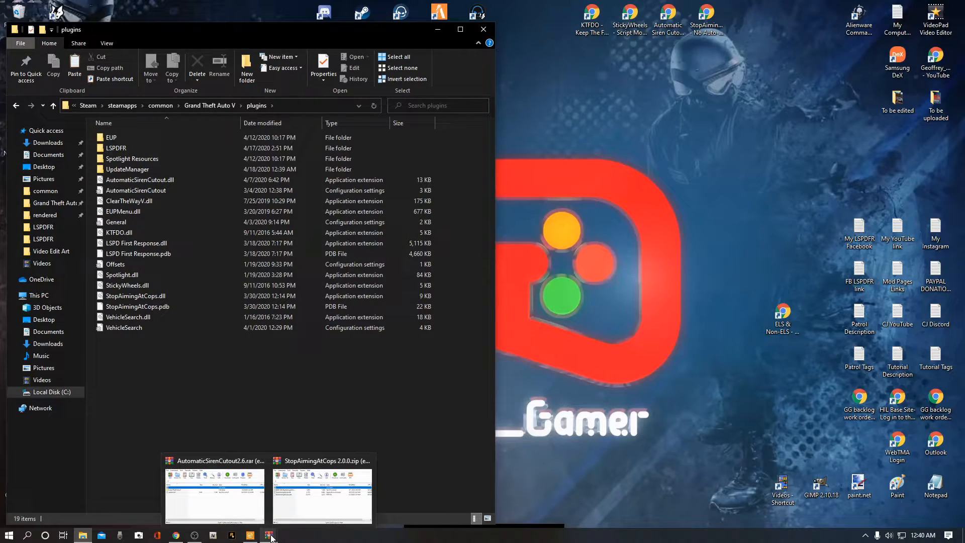
mouse_move(231, 511)
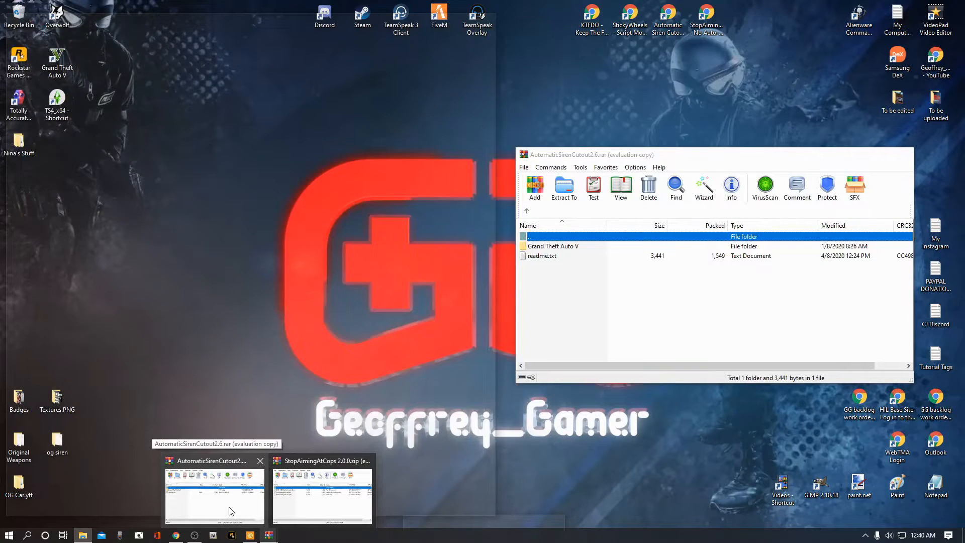
click(229, 509)
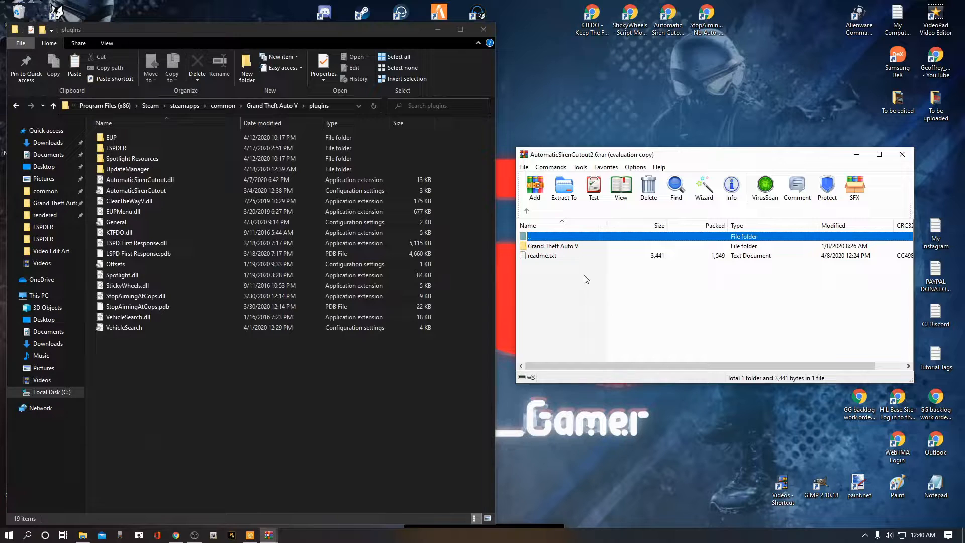
click(576, 290)
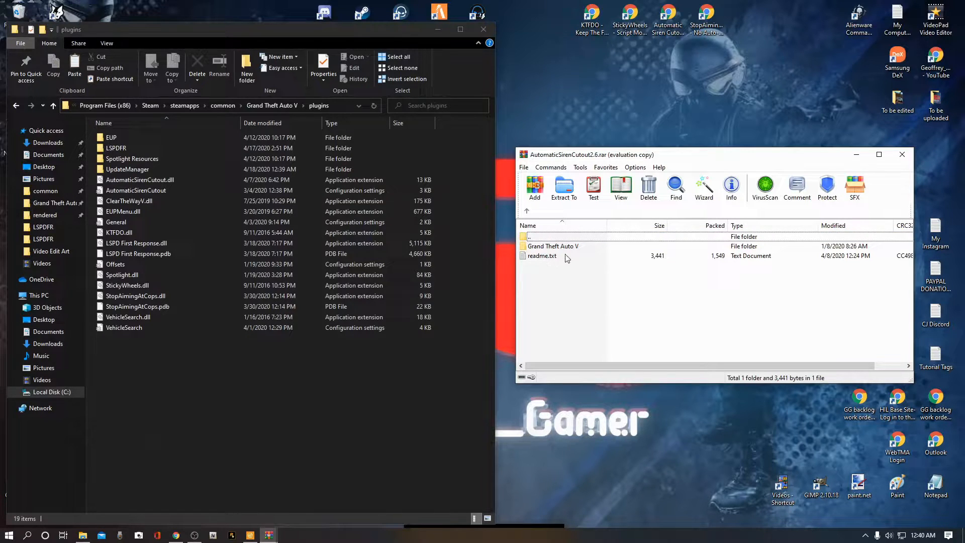
click(548, 258)
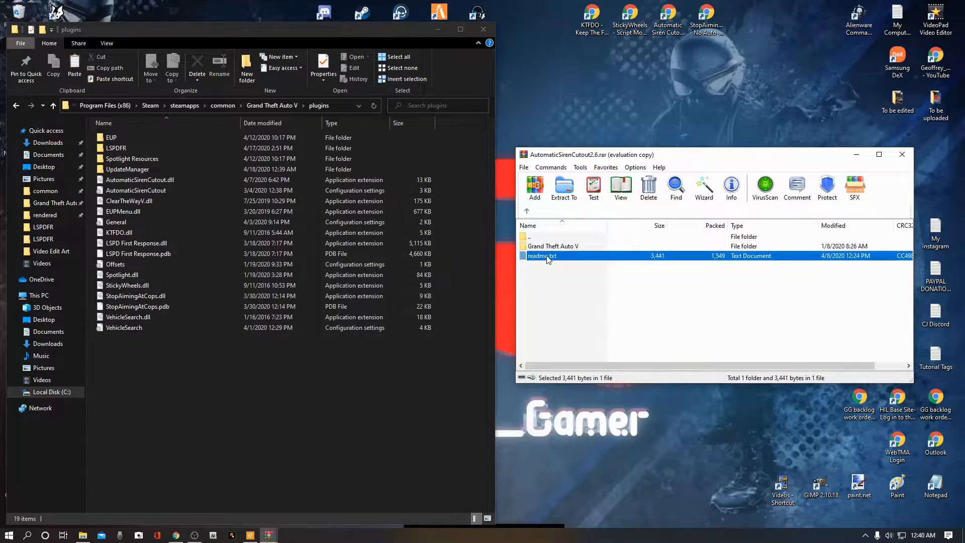
double_click(548, 258)
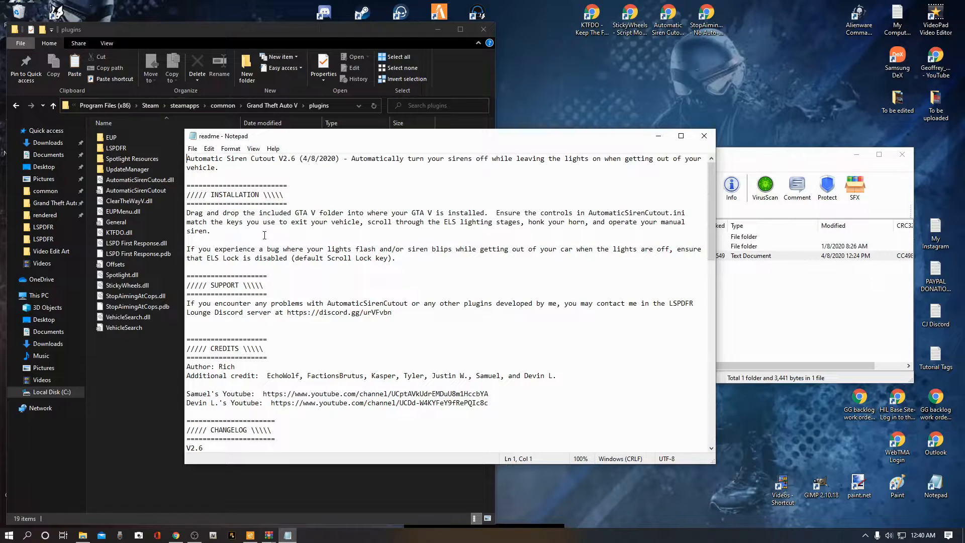
click(705, 136)
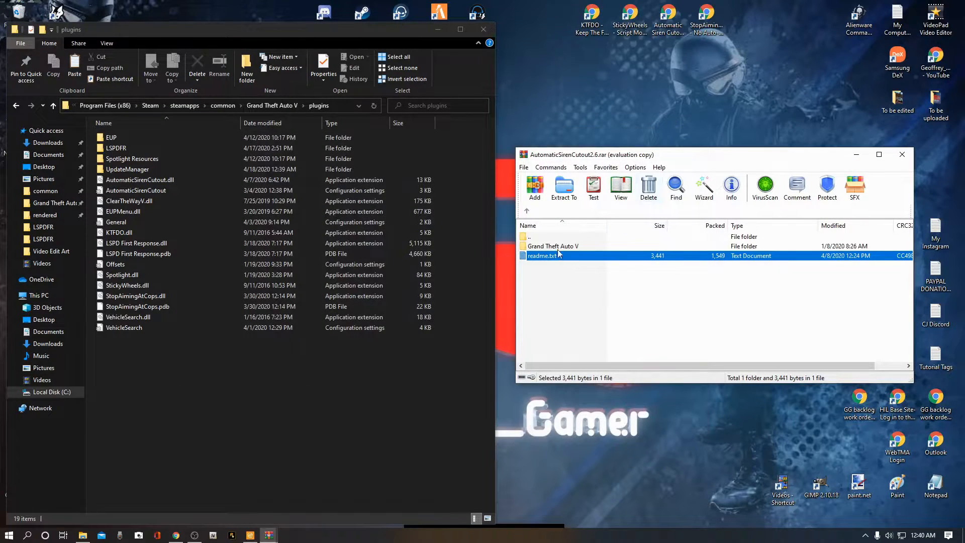
Step: Move the archive's plugins folder and InputManager.dll into the Grand Theft Auto V game folder, replacing the files in the destination
double_click(557, 246)
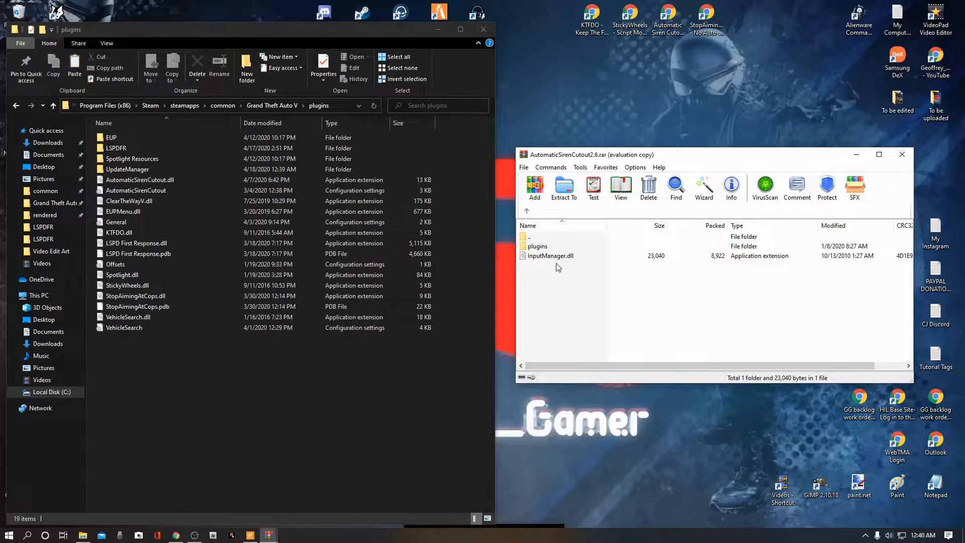
click(17, 106)
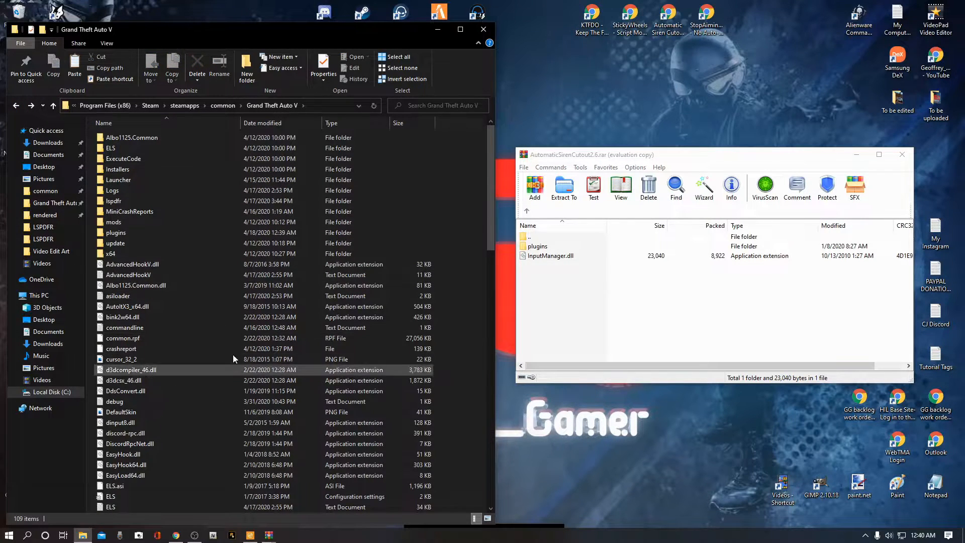
scroll(210, 295, down, 7)
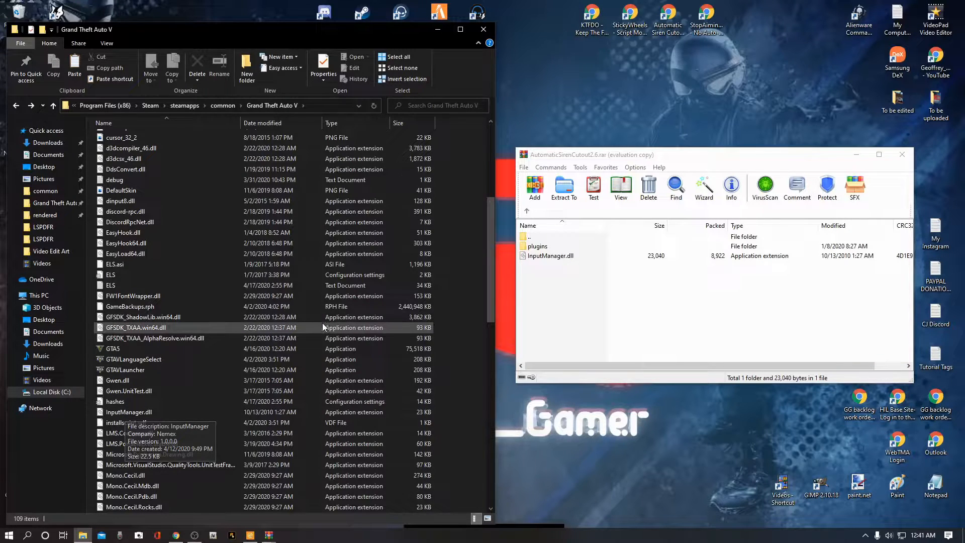
scroll(345, 347, up, 7)
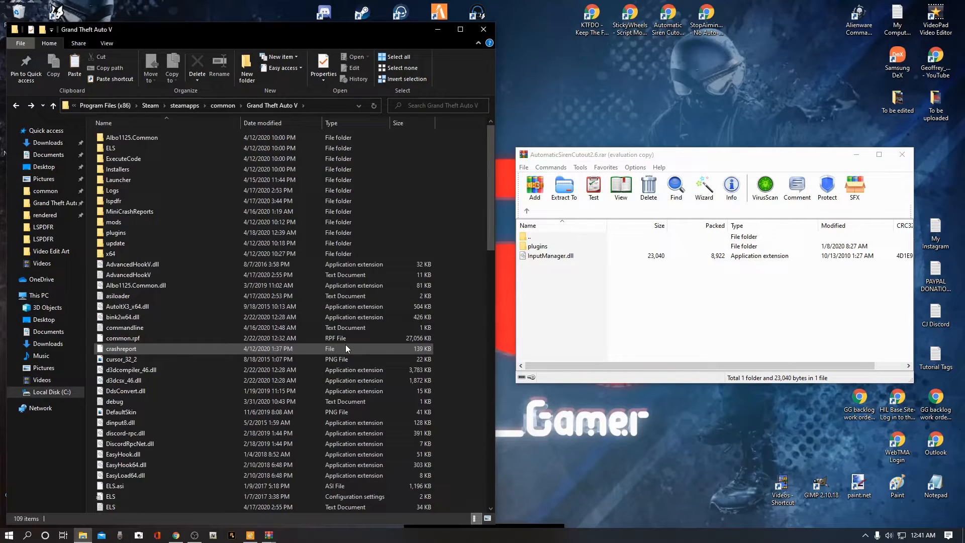
drag(493, 173, 488, 211)
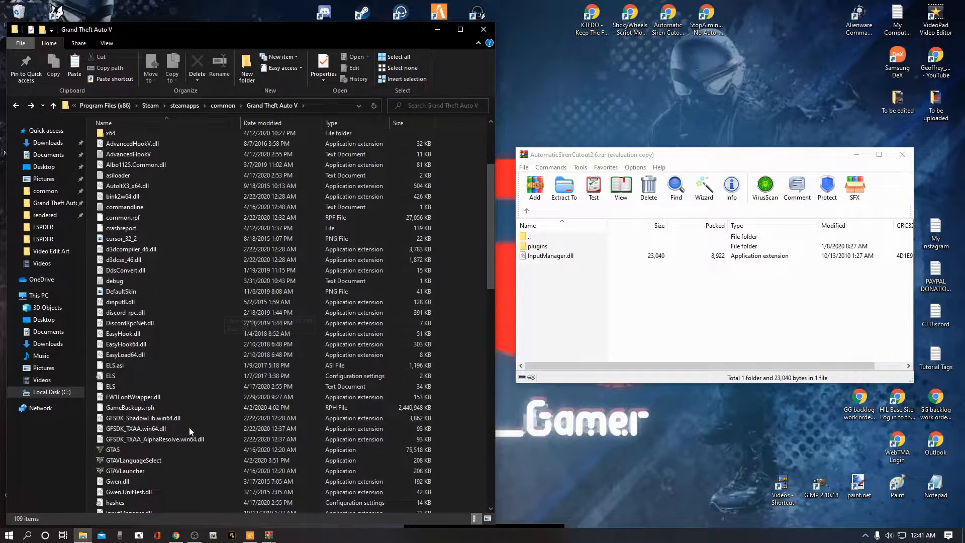
click(548, 276)
mouse_move(543, 274)
mouse_down()
mouse_move(544, 251)
mouse_move(547, 278)
mouse_up()
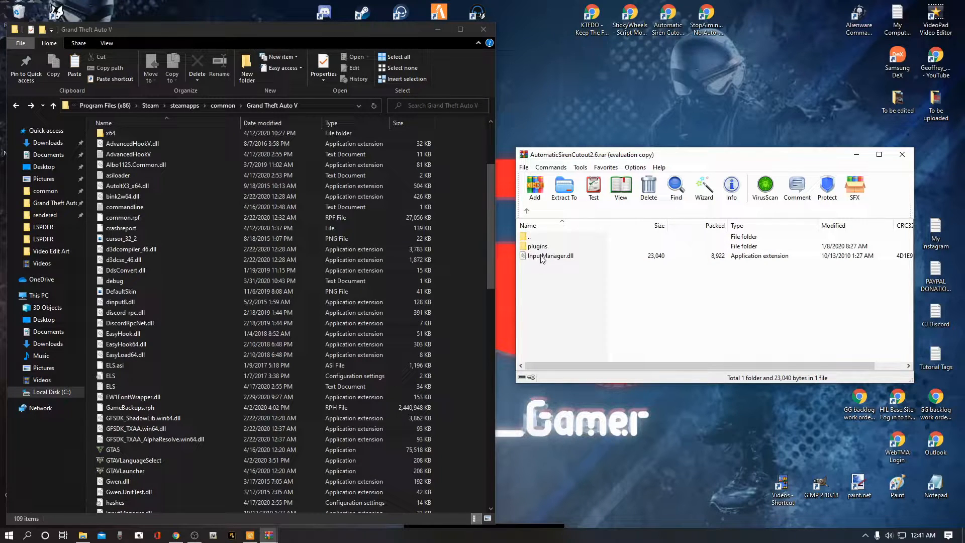
click(542, 257)
shift+click(543, 247)
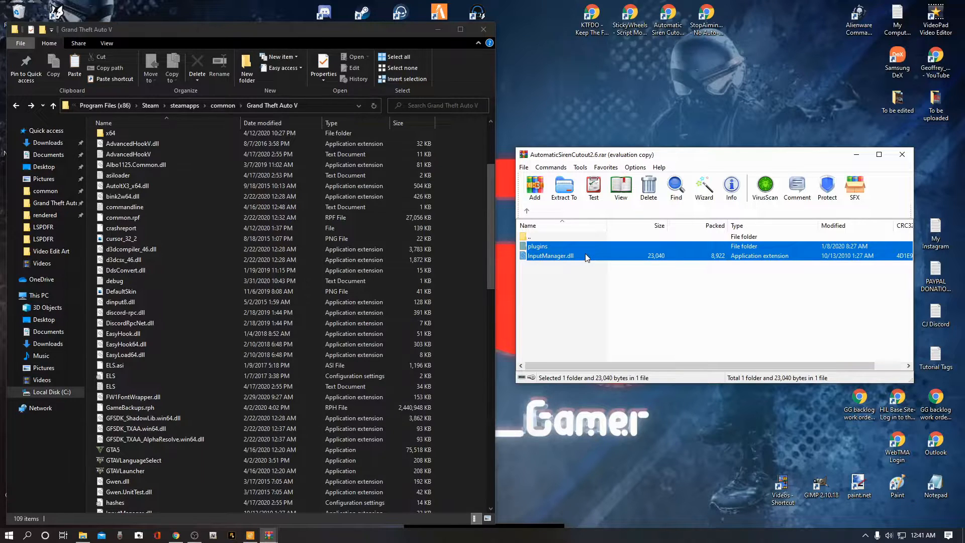
drag(586, 258, 509, 267)
drag(469, 248, 469, 248)
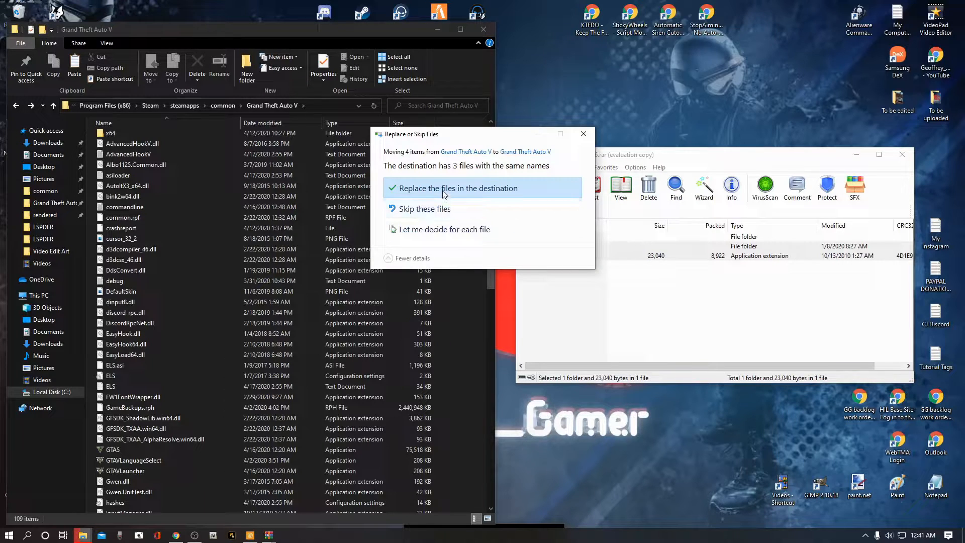
click(443, 191)
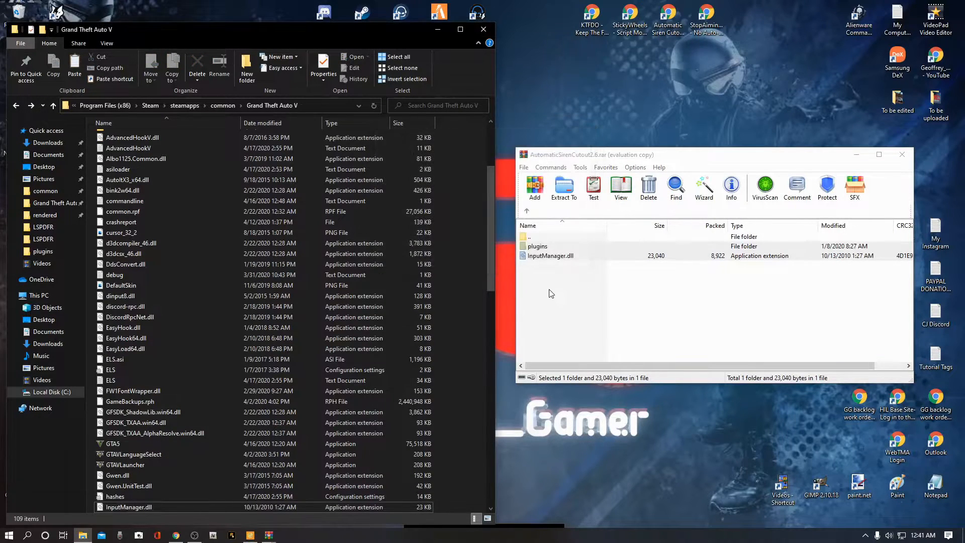
Step: Examine the contents of the archive's plugins folder against the game folder
click(542, 265)
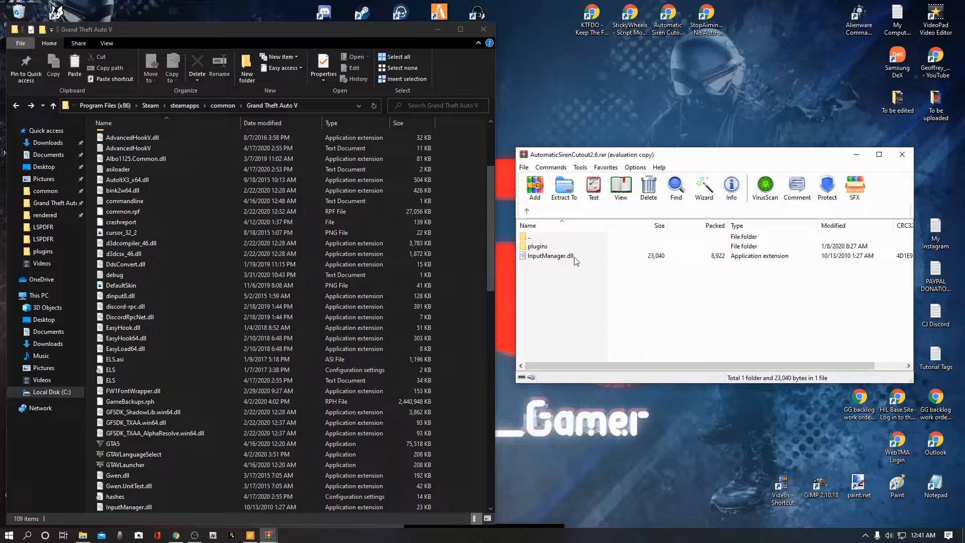
scroll(268, 417, down, 2)
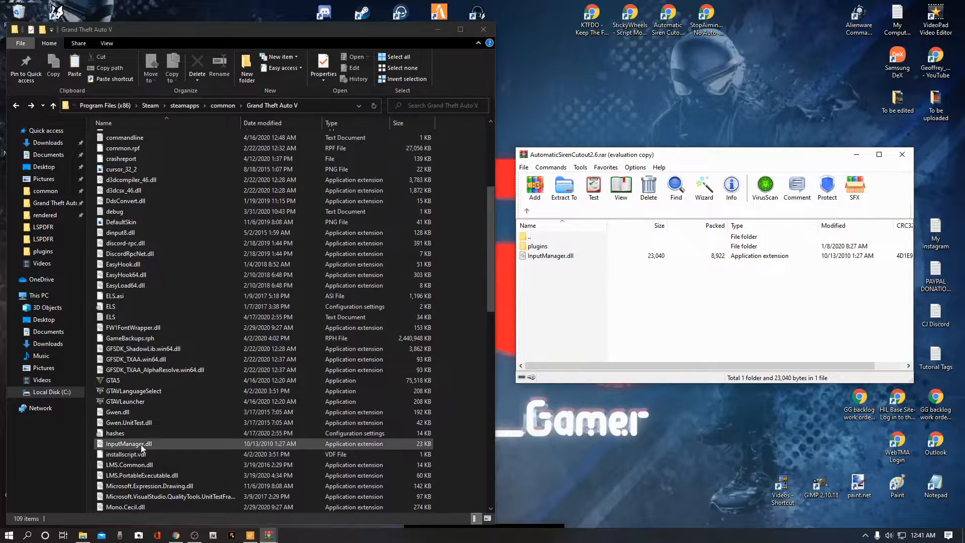
scroll(273, 432, up, 6)
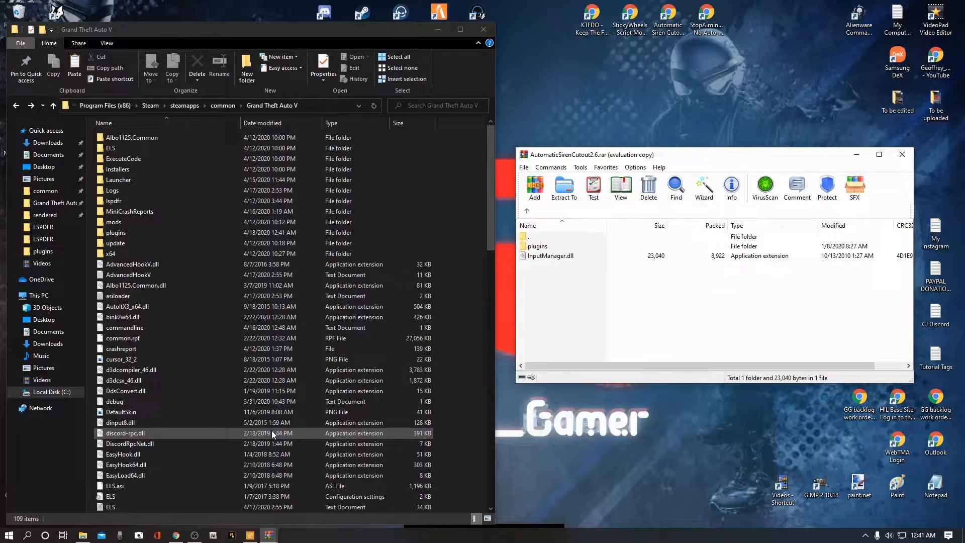
double_click(545, 246)
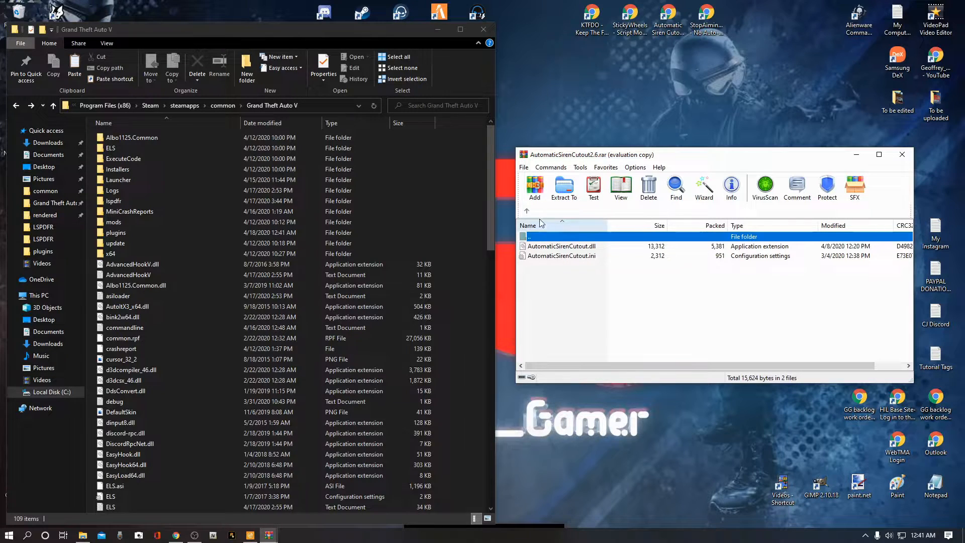
click(527, 210)
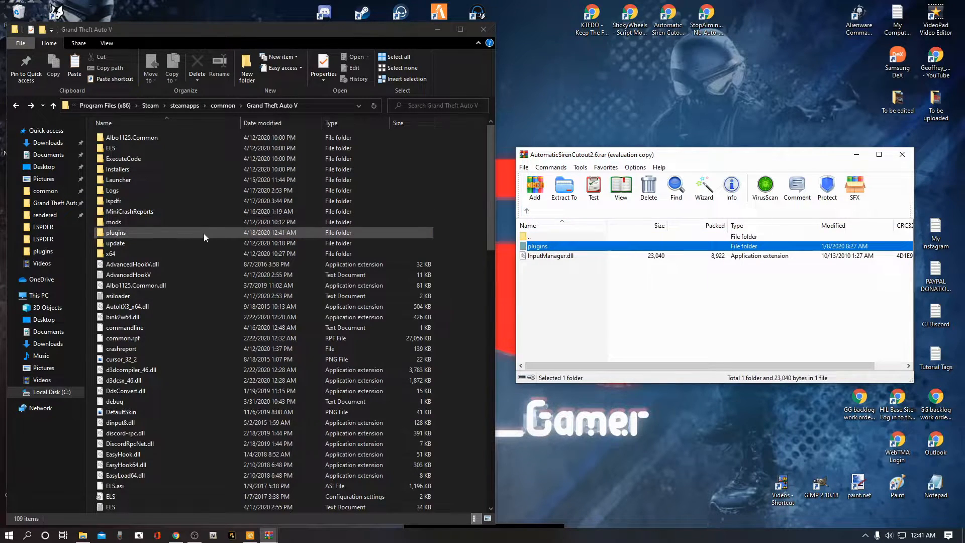
Step: Close the archive and open the AutomaticSirenCutout configuration file in the game's plugins folder
click(903, 157)
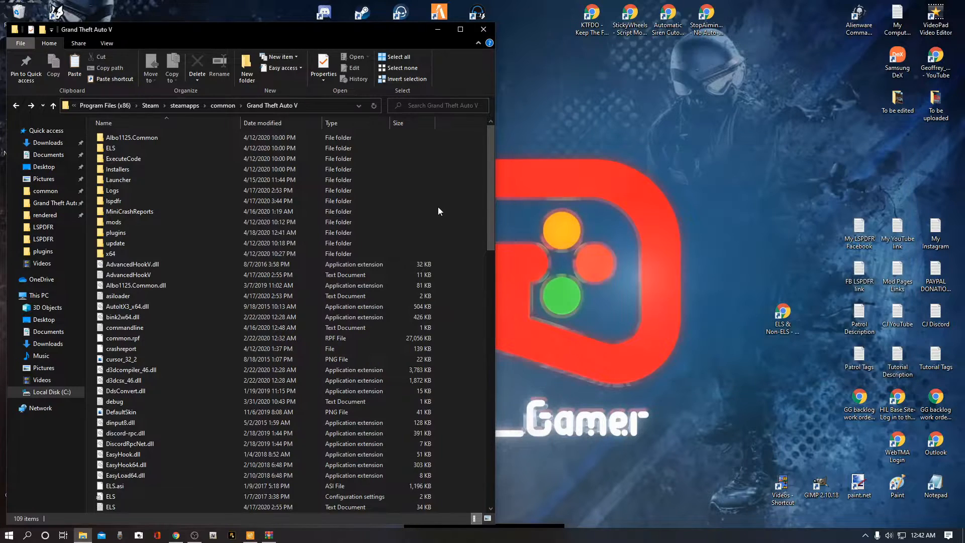
double_click(153, 233)
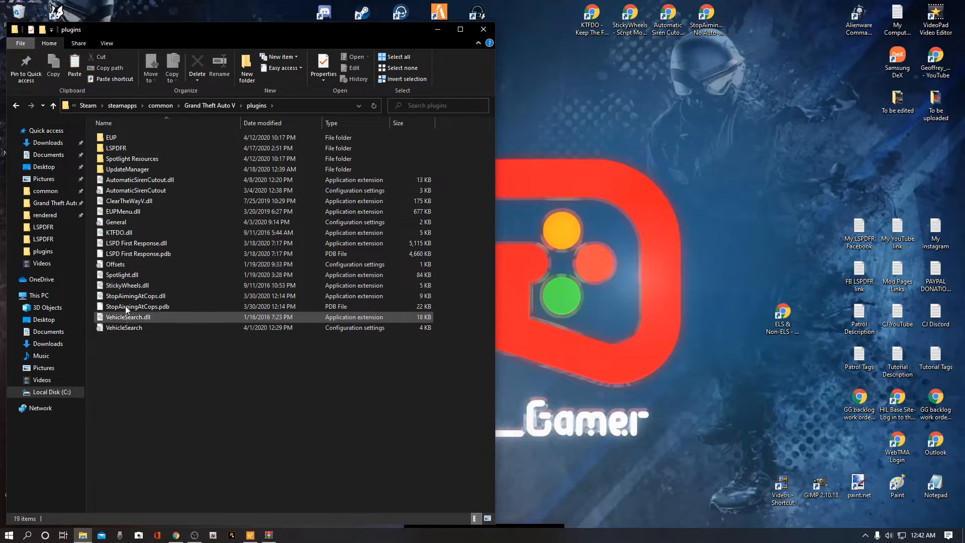
double_click(129, 191)
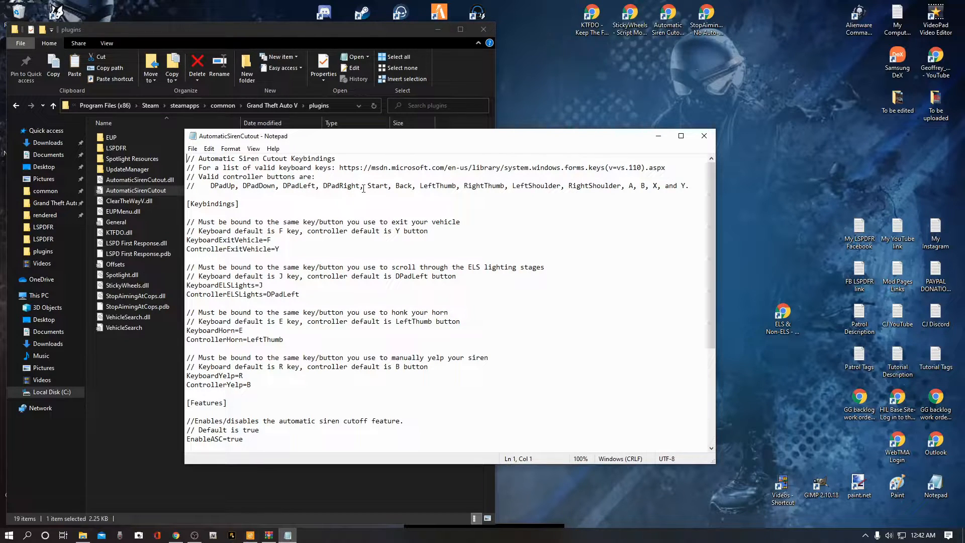
Step: Set ControllerHorn to LeftShoulder by copying it from the list of valid controller buttons
drag(688, 186, 206, 185)
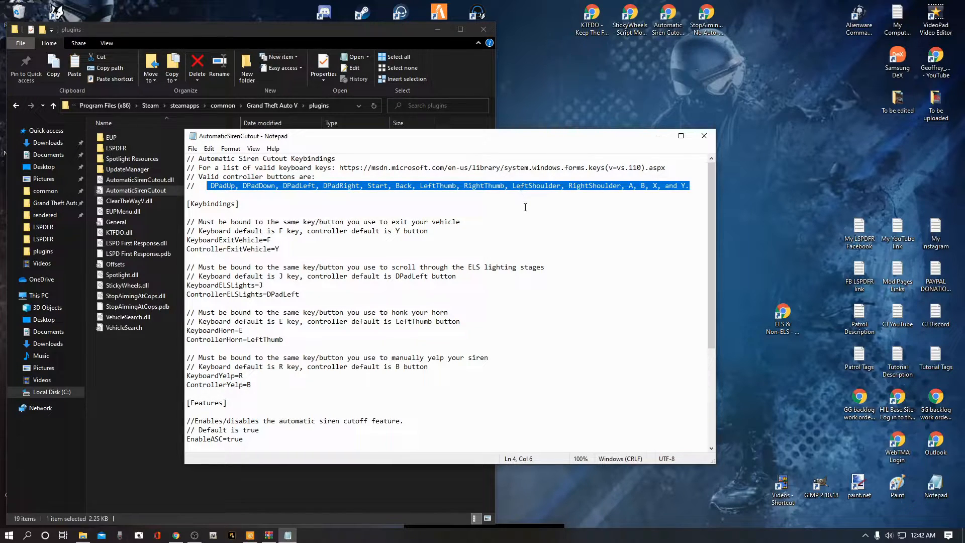
click(519, 186)
drag(512, 186, 559, 189)
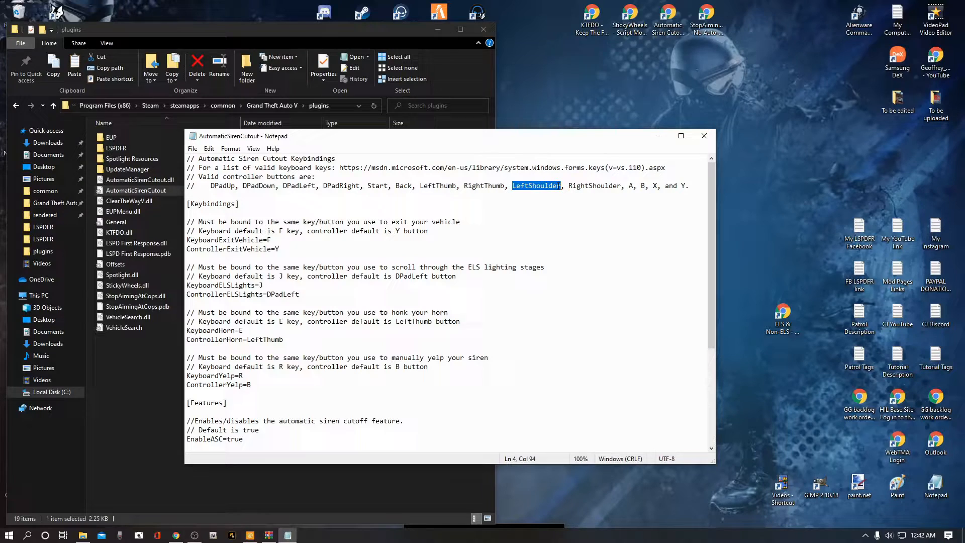
right_click(532, 187)
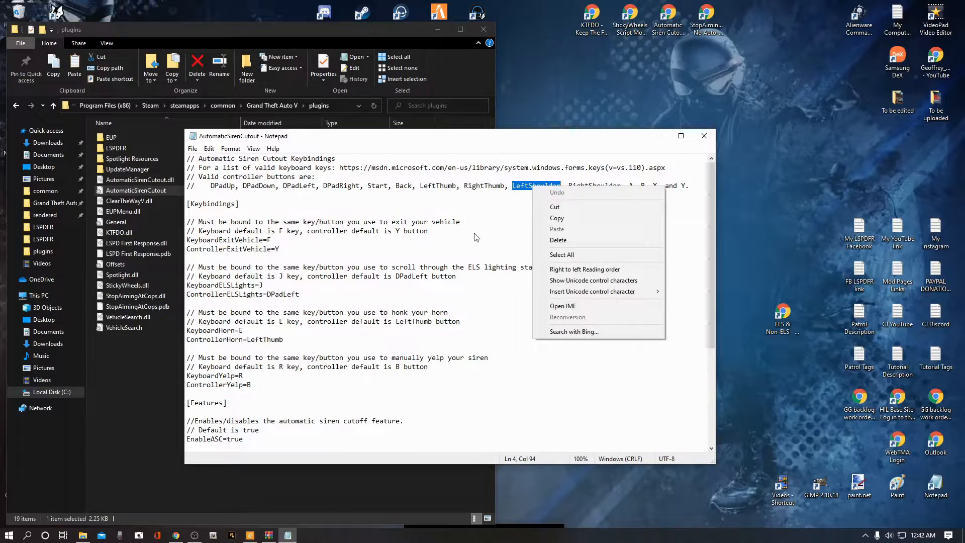
click(603, 219)
drag(285, 342, 247, 340)
right_click(258, 338)
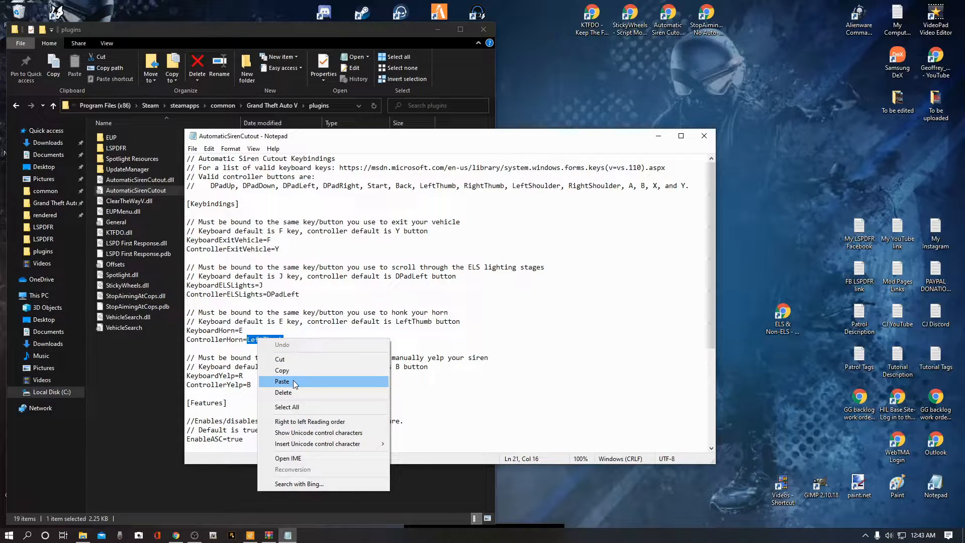
click(294, 381)
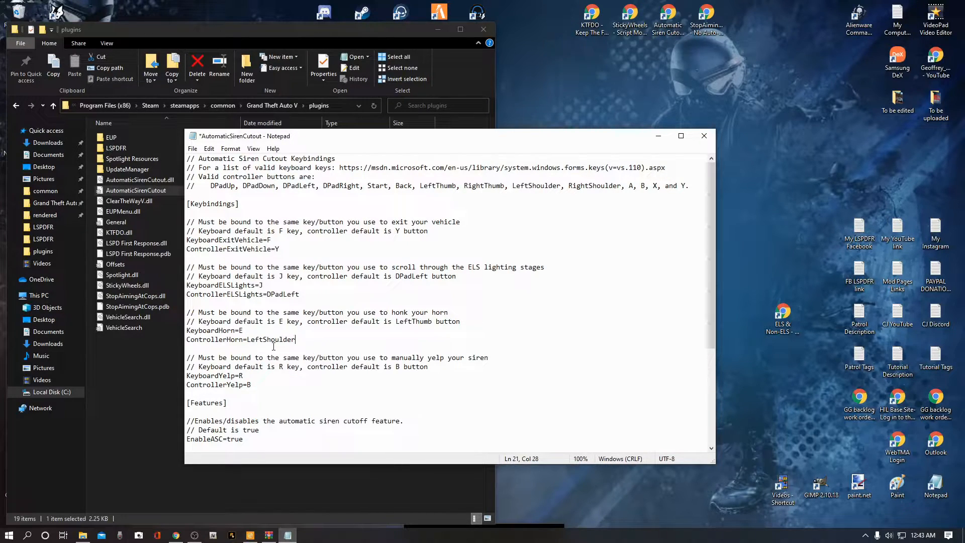
Step: Set ControllerHorn back to LeftThumb from the valid buttons list and scroll through the Features settings
drag(456, 185, 420, 186)
right_click(434, 187)
click(448, 219)
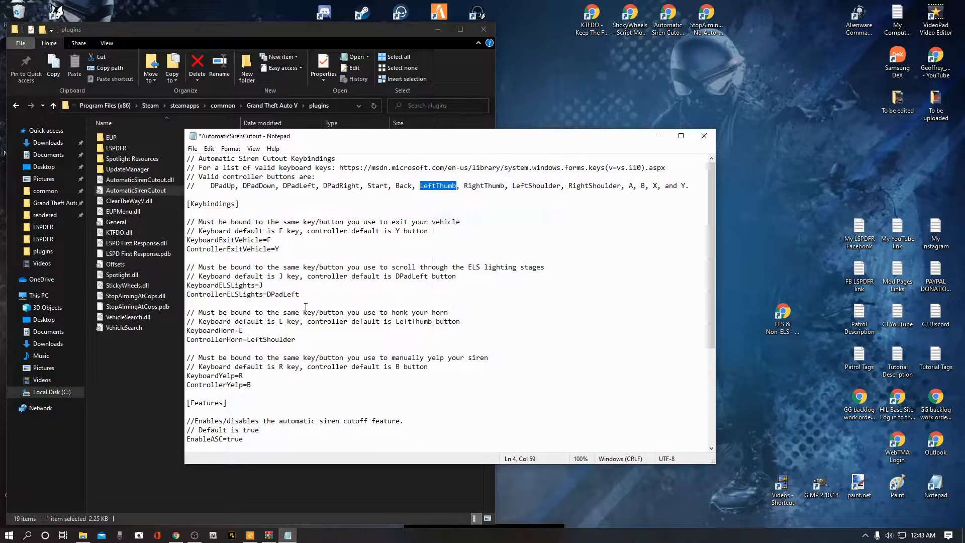
drag(296, 340, 247, 340)
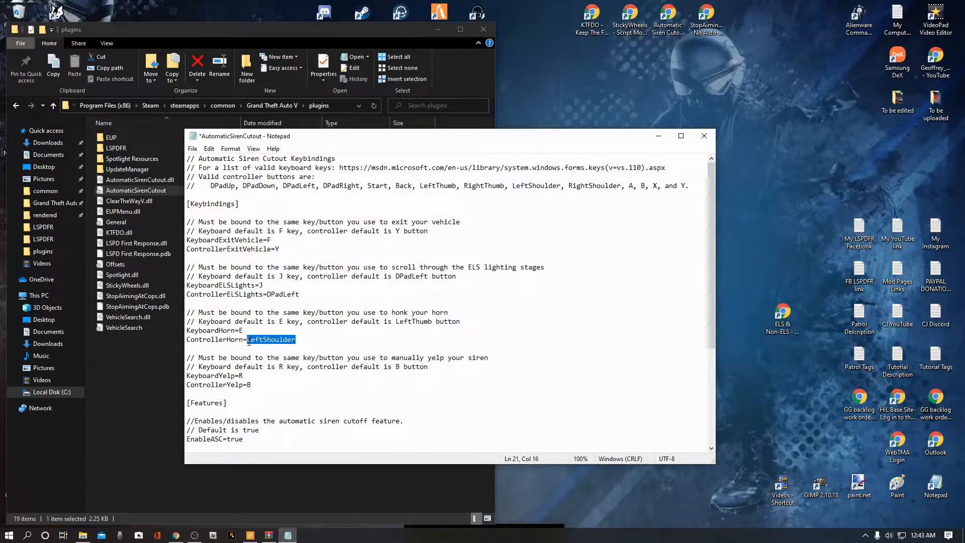
right_click(284, 339)
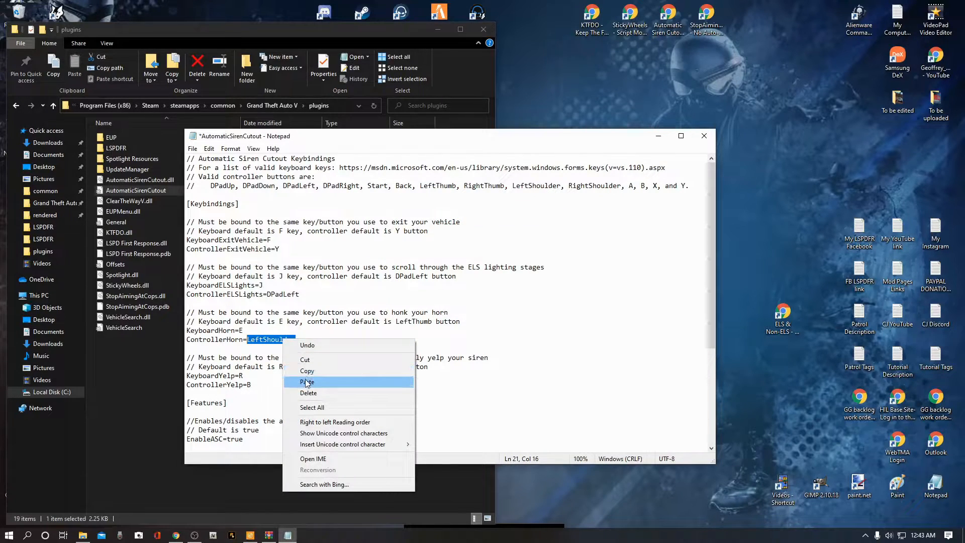
click(312, 380)
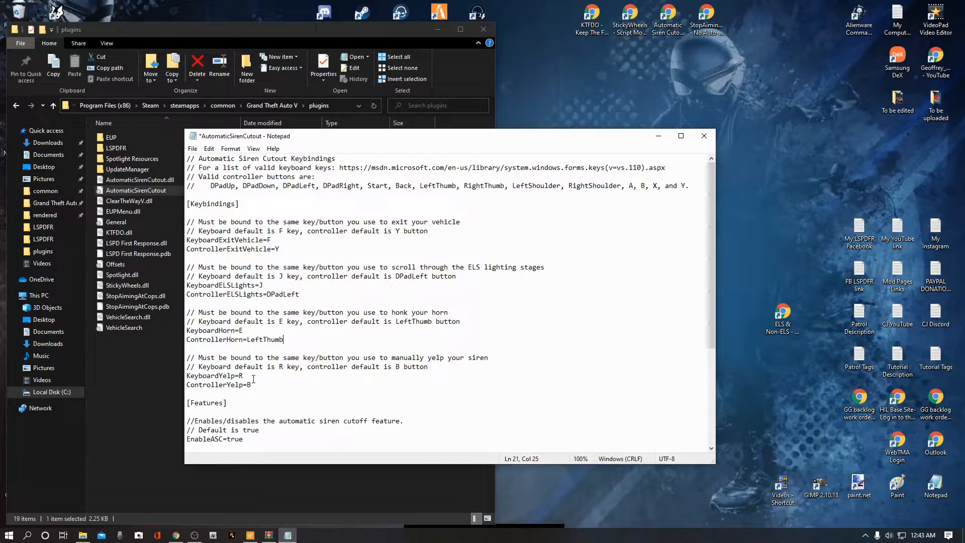
scroll(253, 379, down, 5)
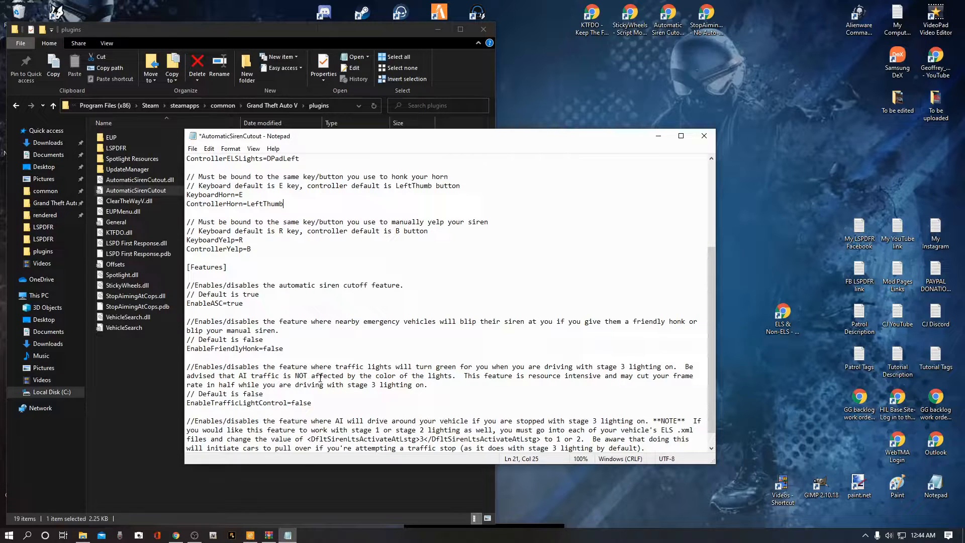
scroll(311, 376, down, 1)
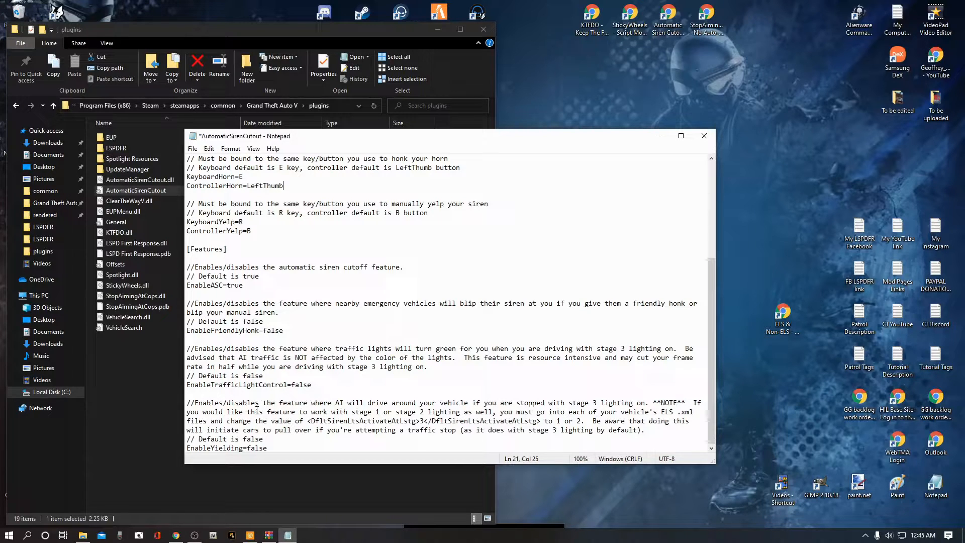
Step: Close the AutomaticSirenCutout configuration file without saving changes
scroll(257, 409, up, 5)
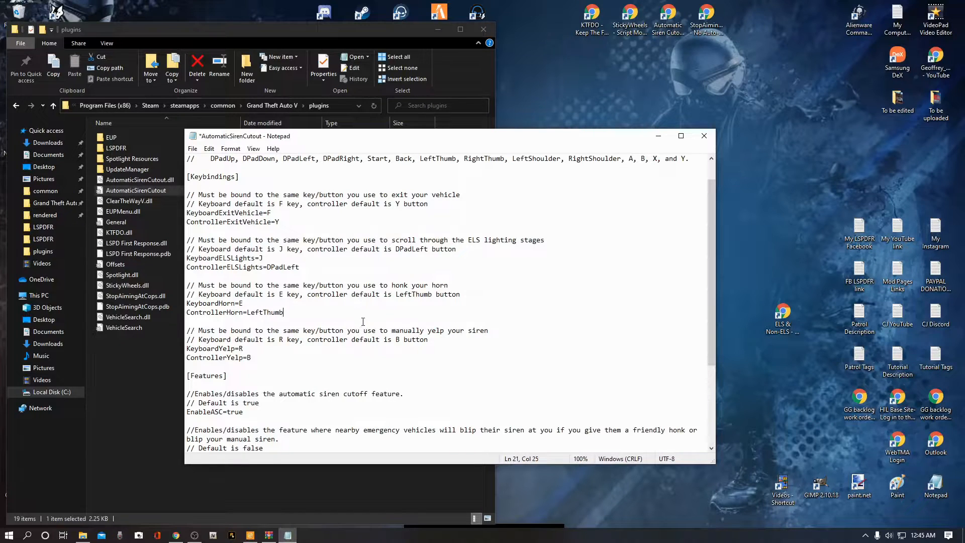
click(193, 149)
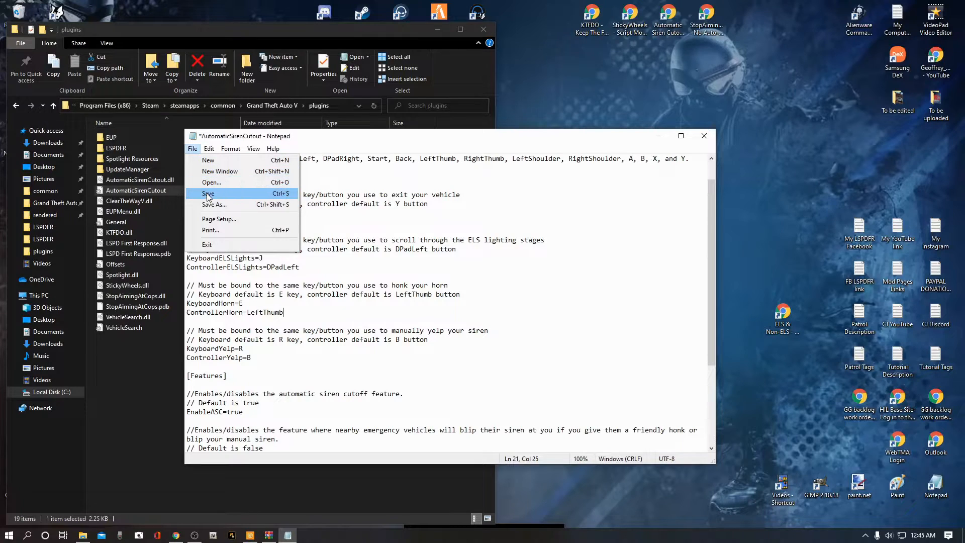
click(586, 144)
click(705, 136)
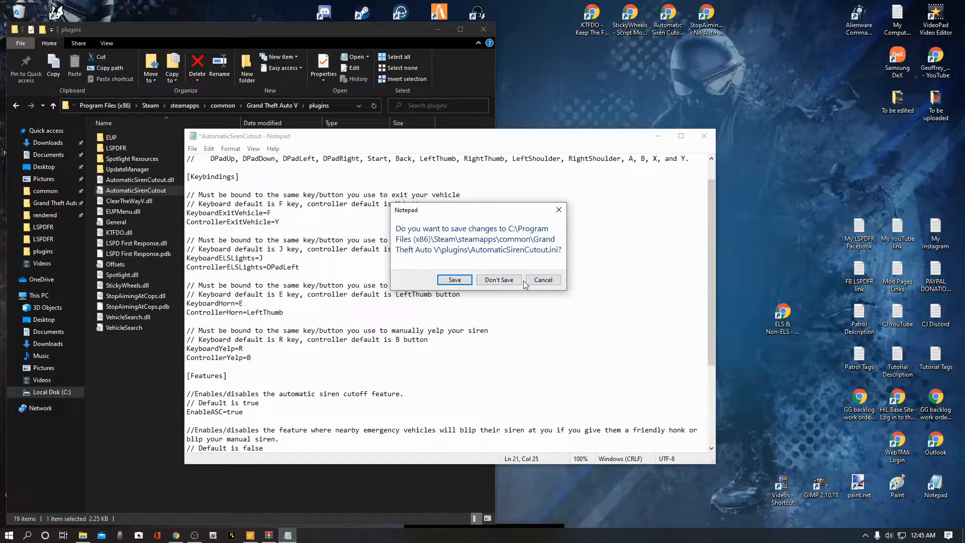
click(506, 285)
click(504, 282)
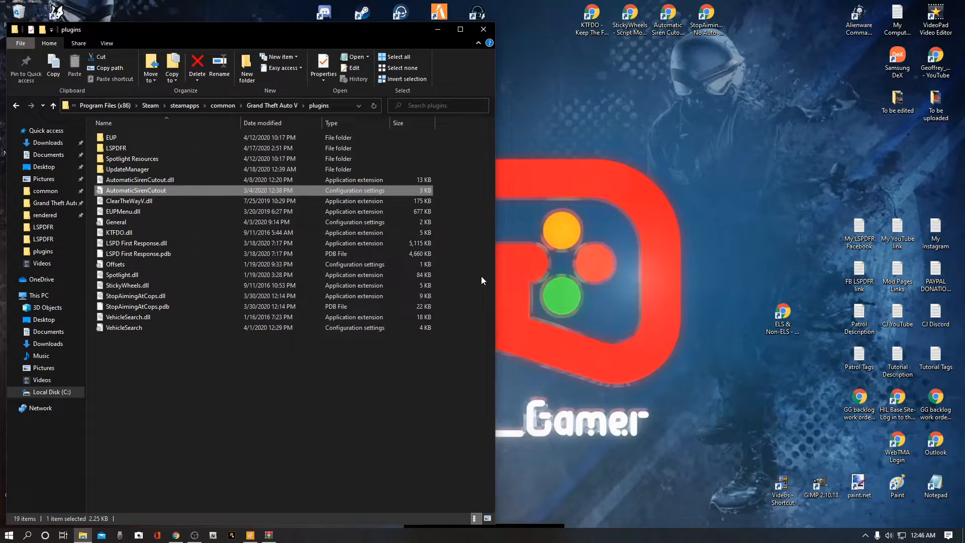
Step: Bring back the StopAimingAtCops archive window and open the Grand Theft Auto V folder beside it
click(479, 240)
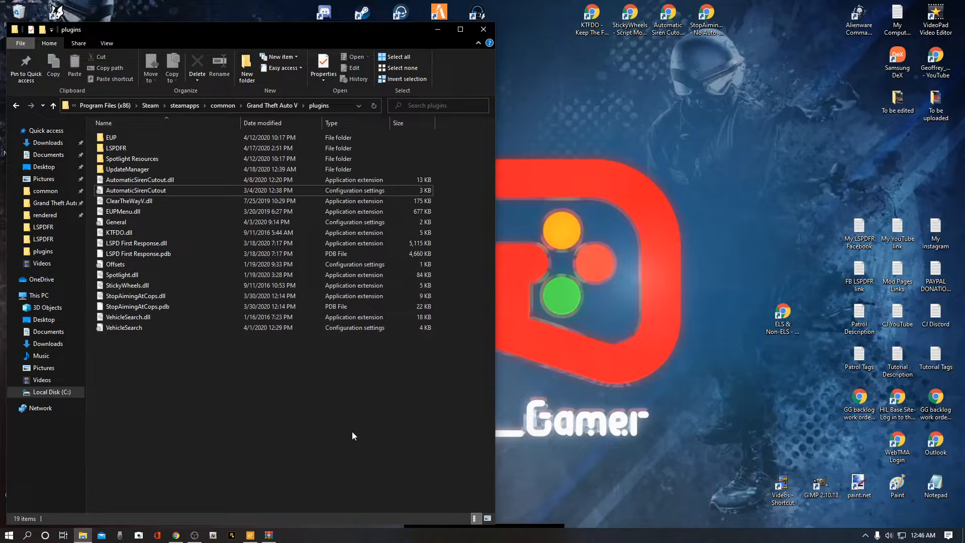
click(269, 535)
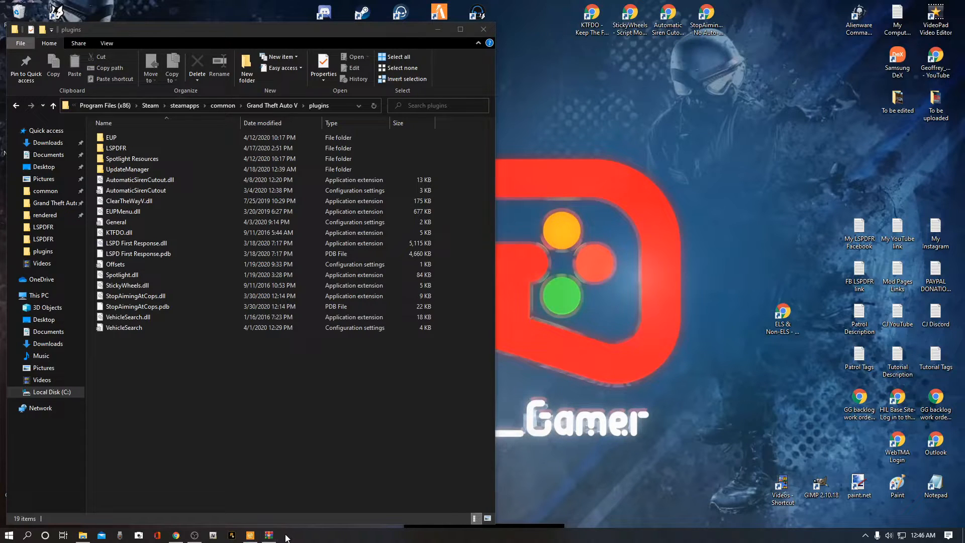
mouse_move(269, 537)
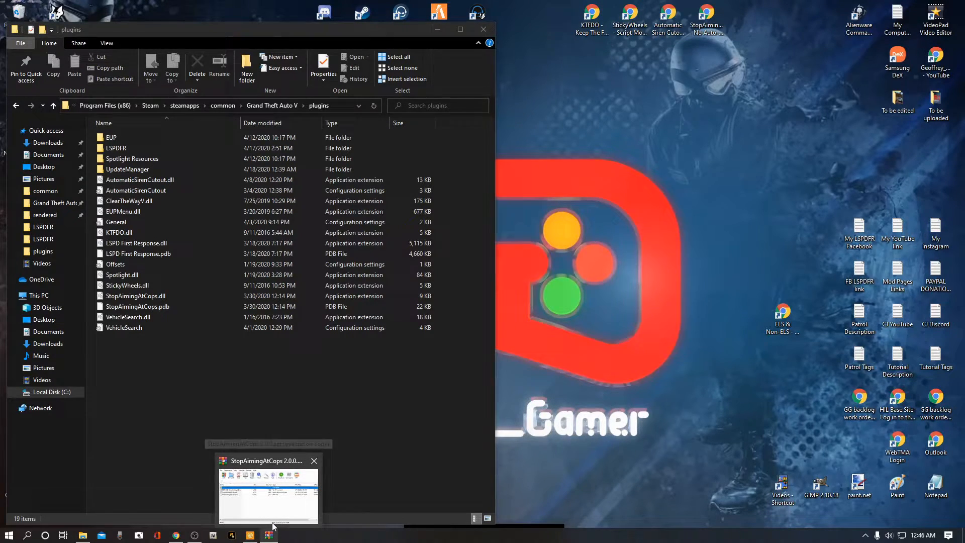
mouse_move(273, 512)
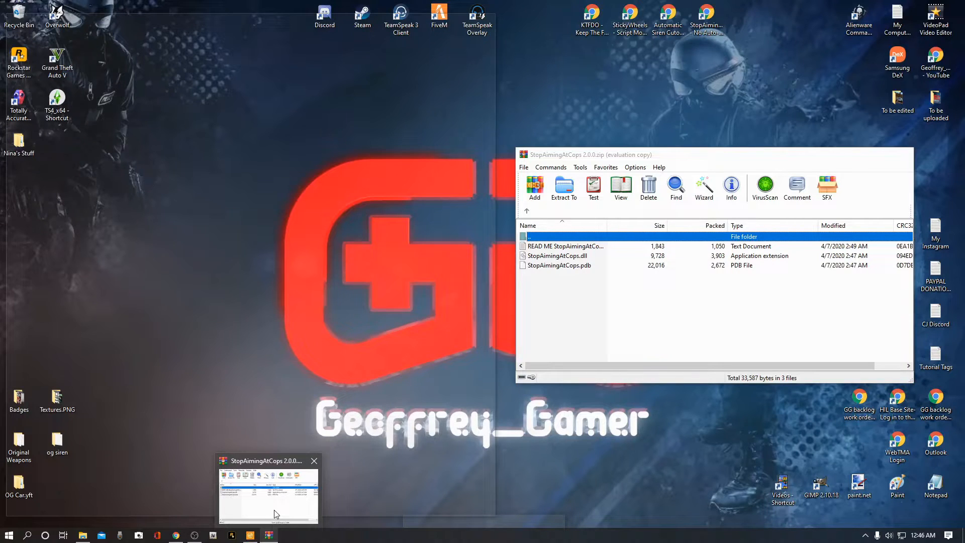
click(276, 512)
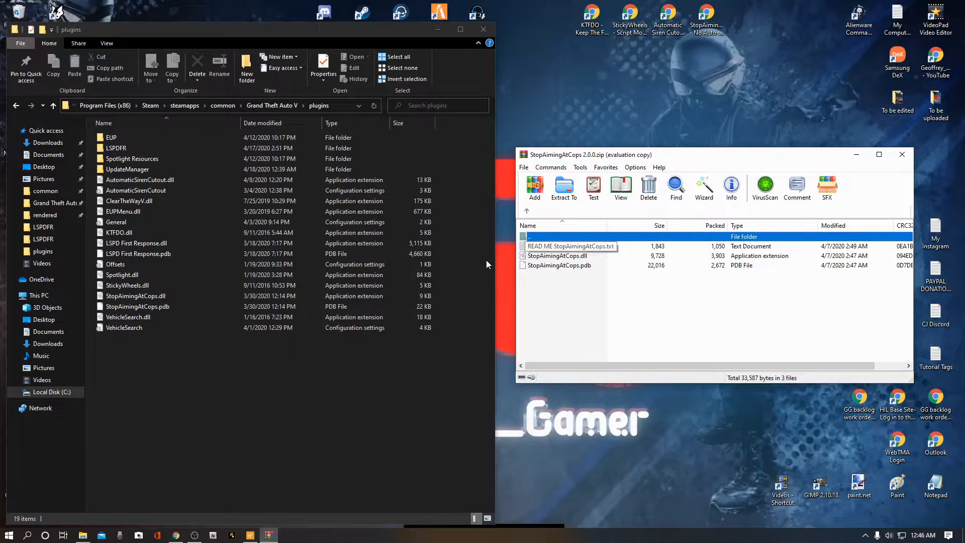
click(48, 203)
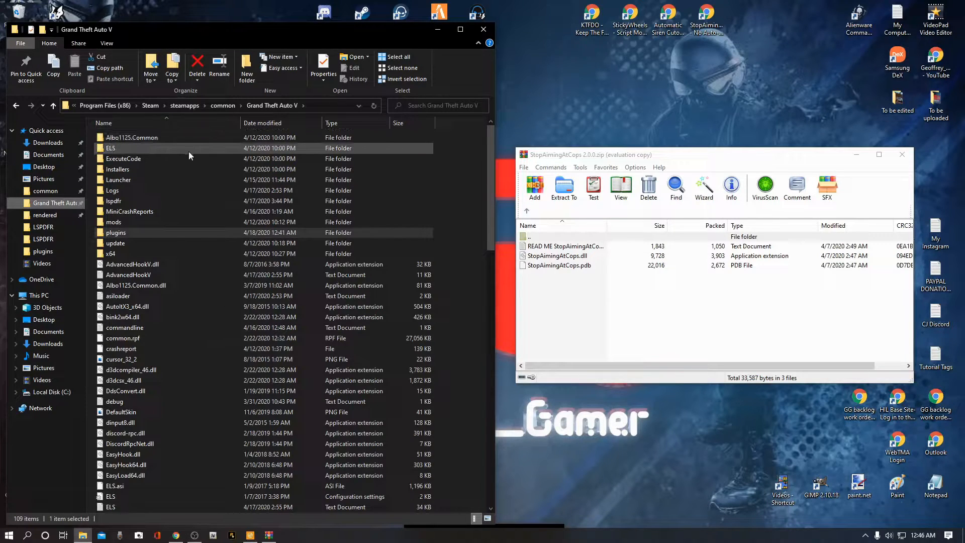
click(474, 275)
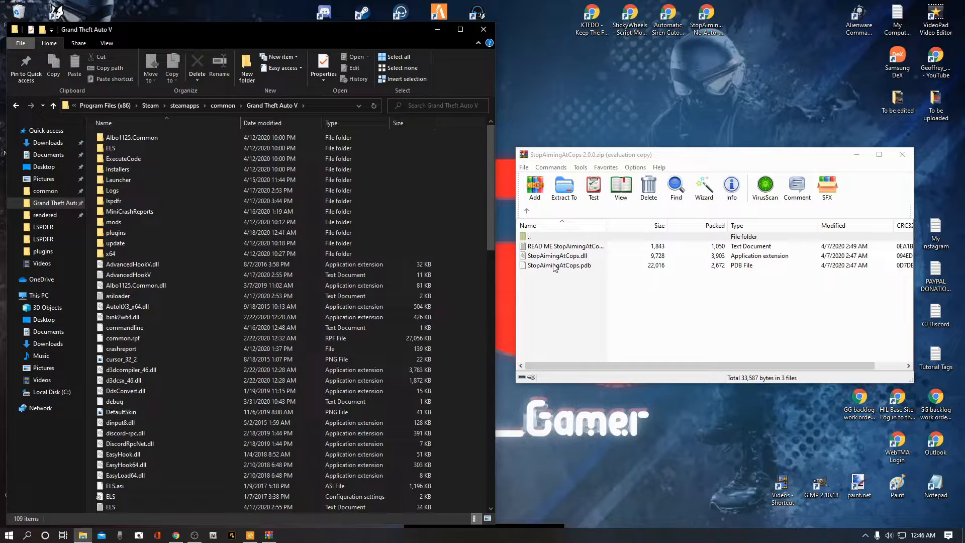
Step: Open the StopAimingAtCops README from the archive and read through its install instructions
click(549, 249)
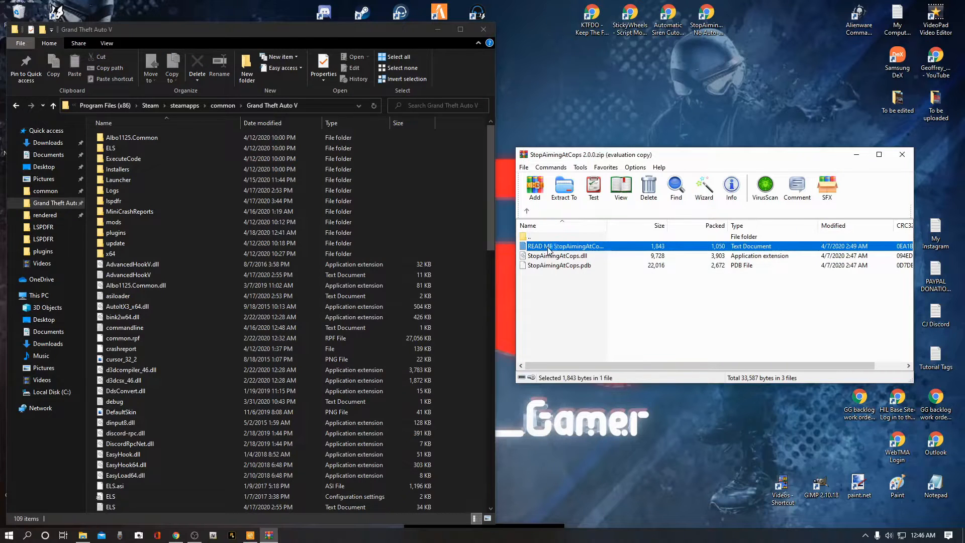
double_click(549, 248)
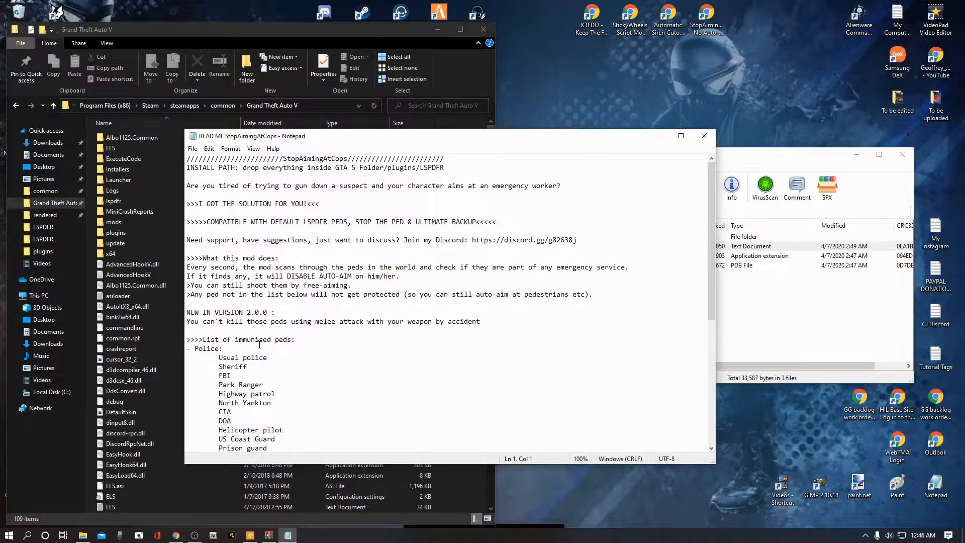
scroll(252, 345, down, 2)
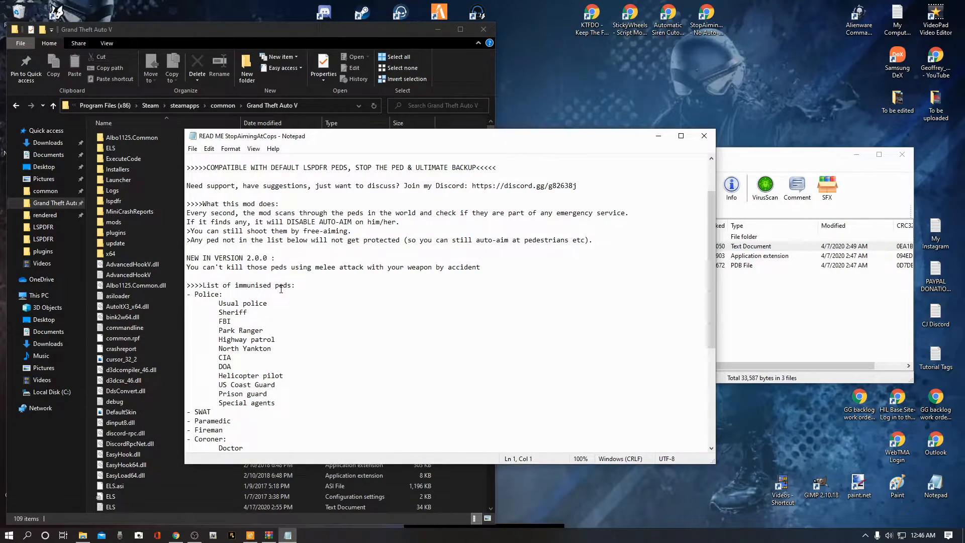
scroll(289, 290, down, 1)
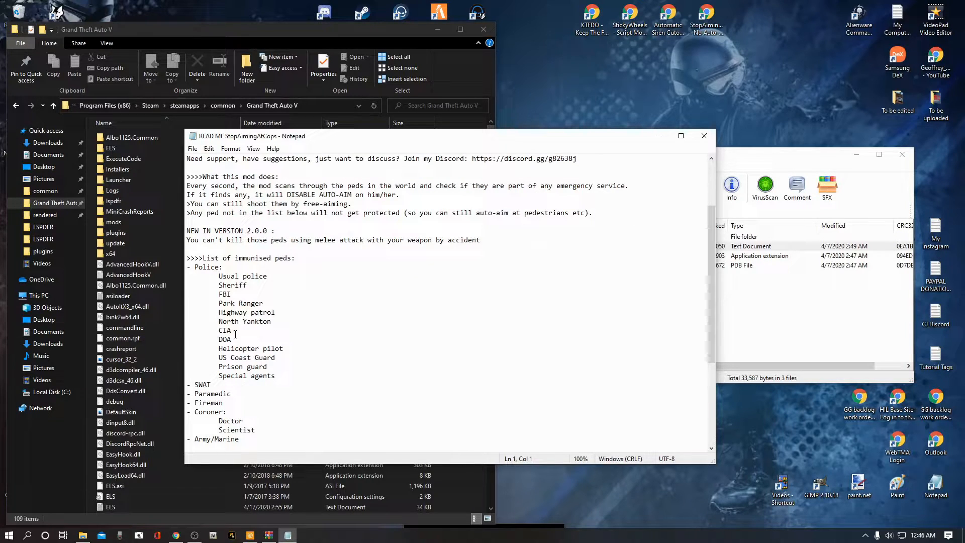
scroll(231, 307, down, 2)
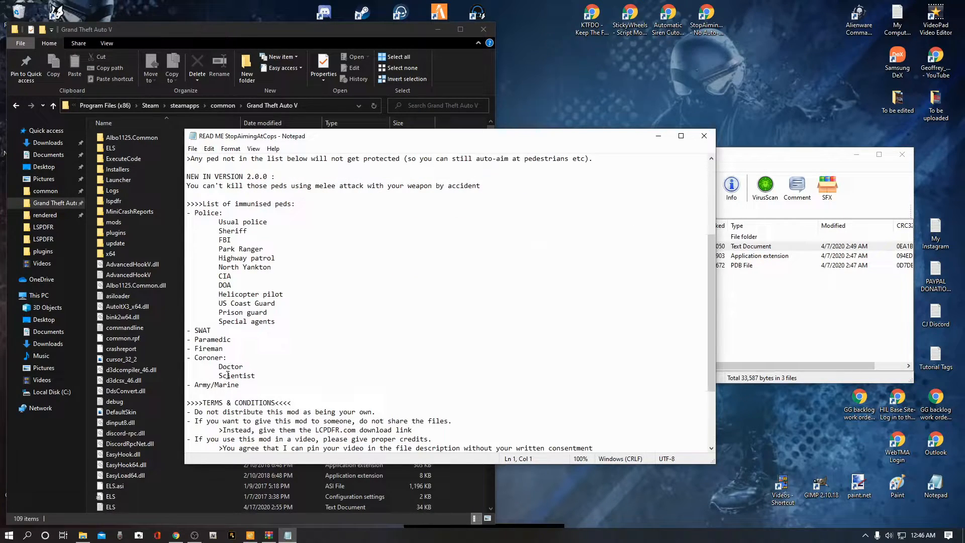
scroll(246, 300, up, 5)
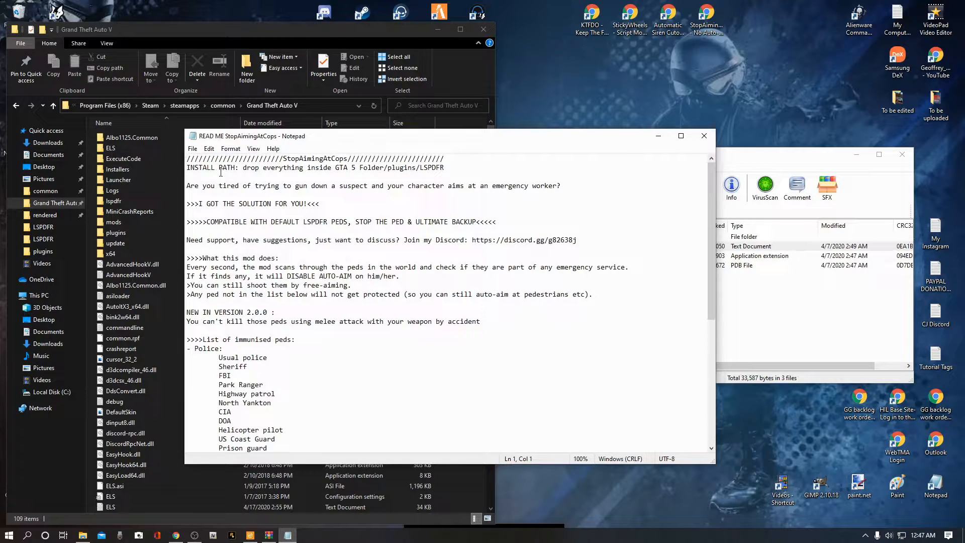
click(704, 136)
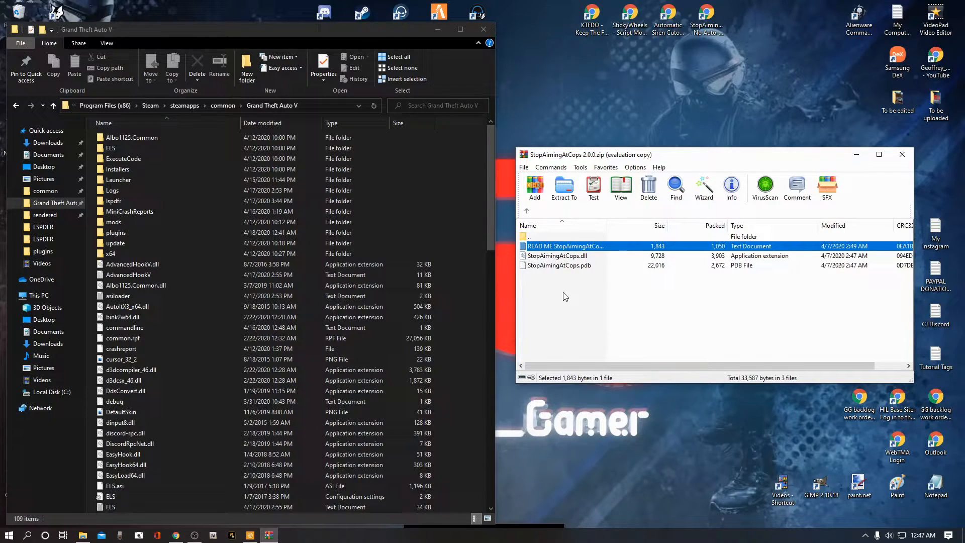
click(589, 296)
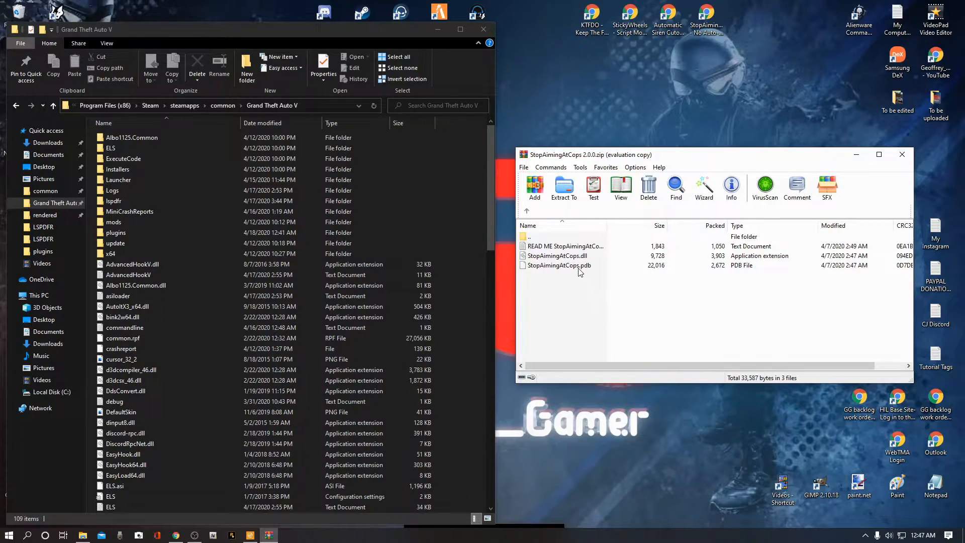
double_click(543, 248)
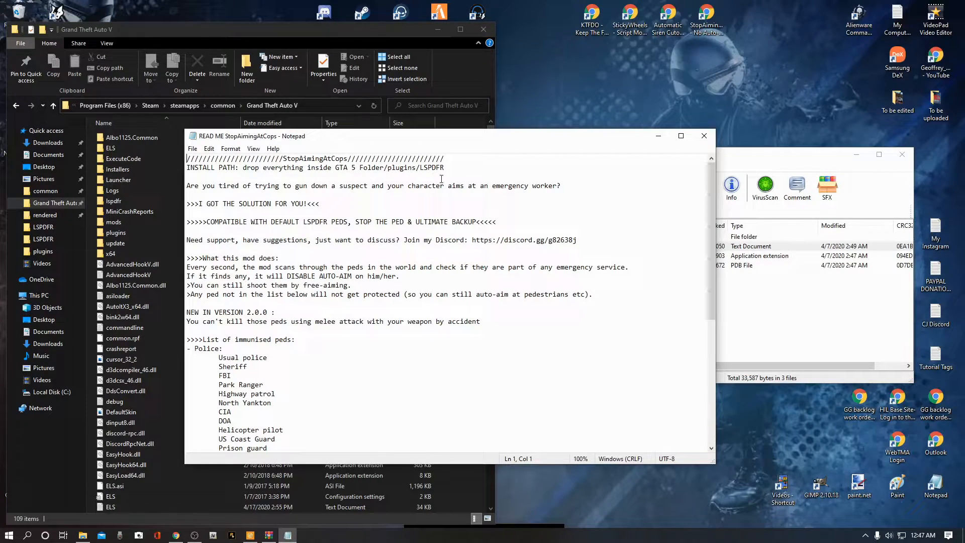
click(705, 136)
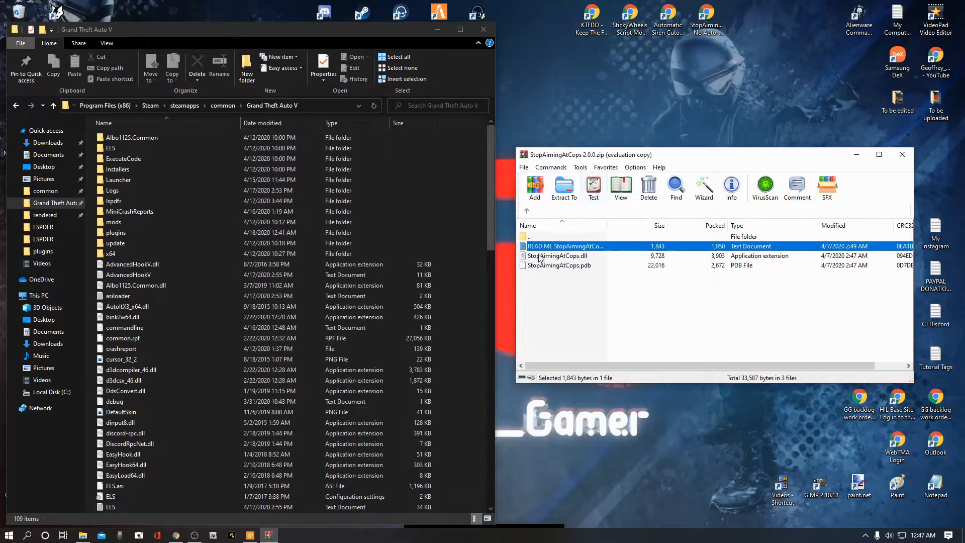
Step: Move StopAimingAtCops.dll and StopAimingAtCops.pdb from the archive into the game's plugins folder, replacing the existing files
click(551, 286)
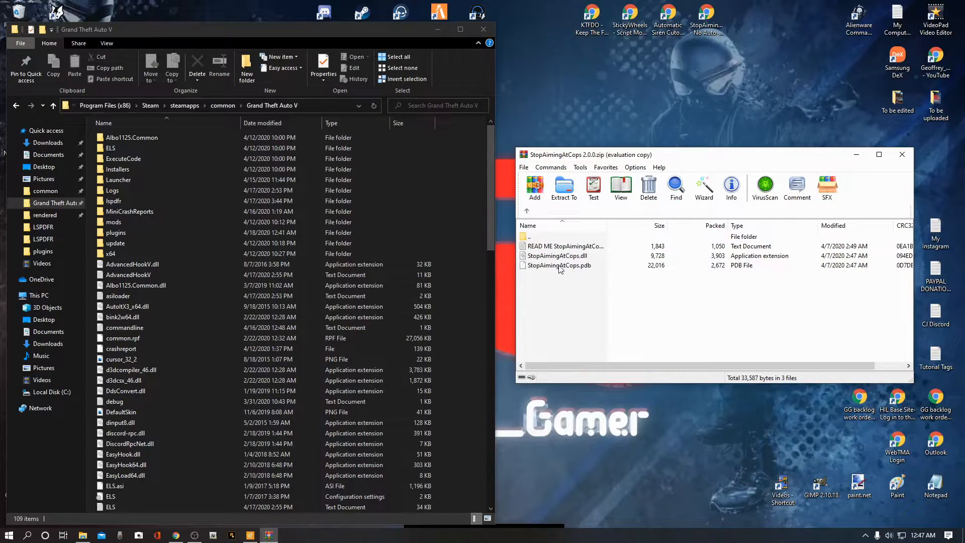
drag(559, 289, 560, 260)
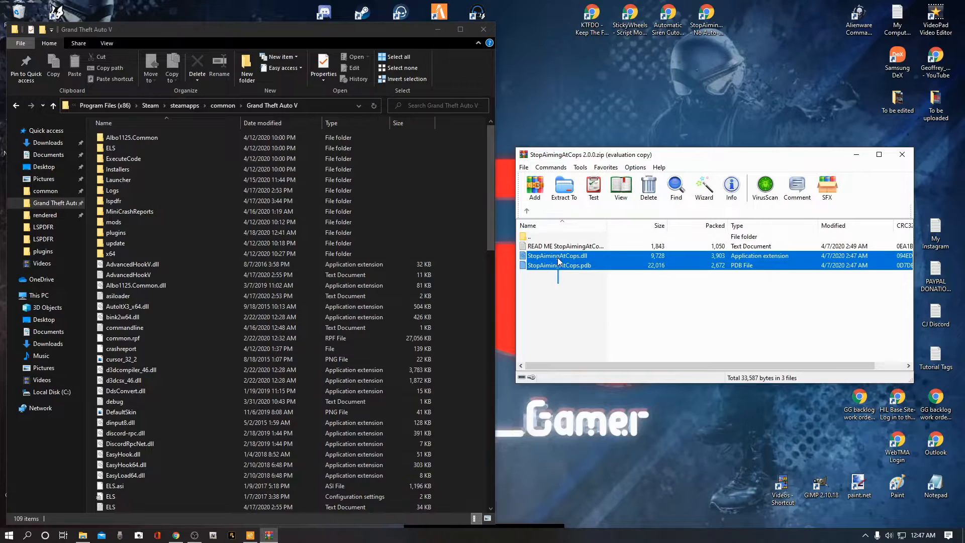
double_click(120, 235)
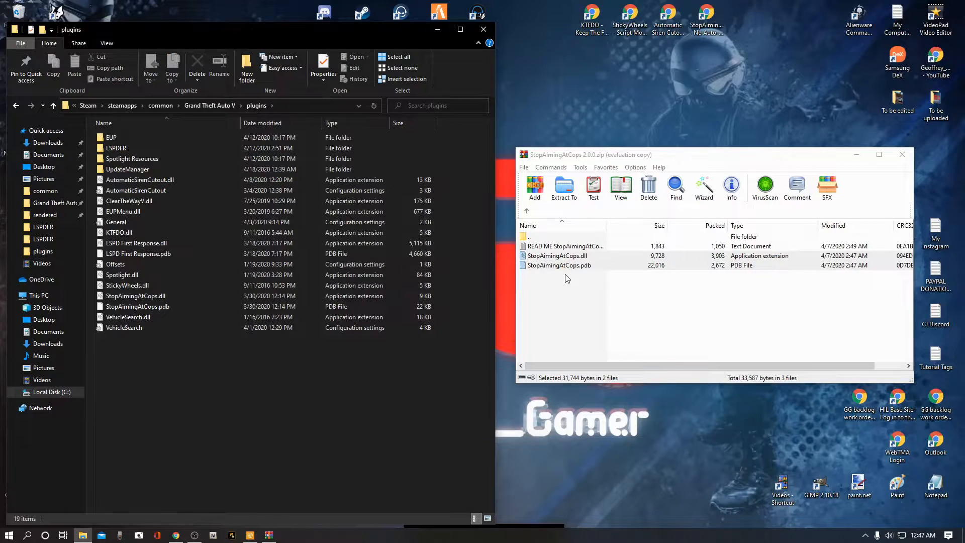
mouse_move(567, 265)
mouse_down()
mouse_move(581, 301)
mouse_move(562, 257)
mouse_move(573, 262)
mouse_up()
click(581, 301)
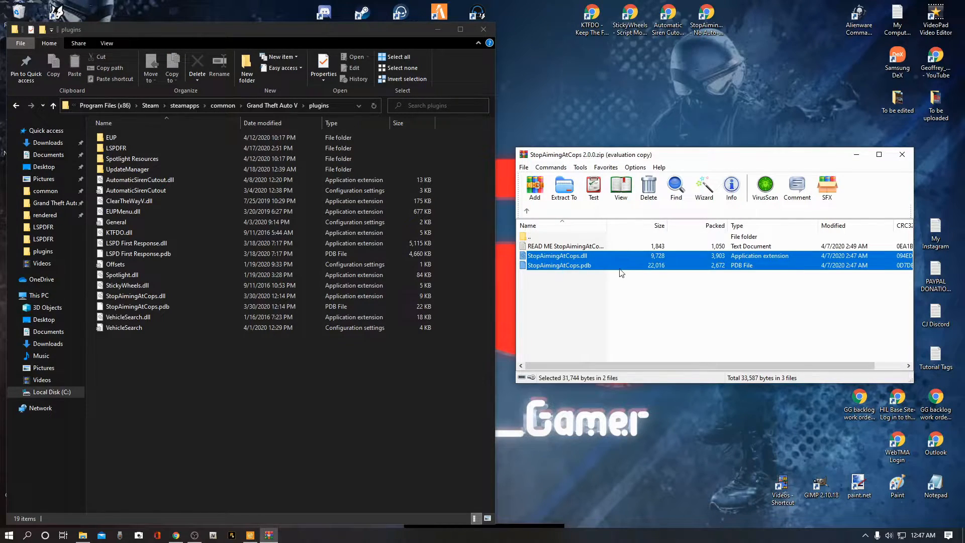
drag(599, 258, 454, 365)
drag(273, 373, 475, 231)
drag(288, 406, 288, 406)
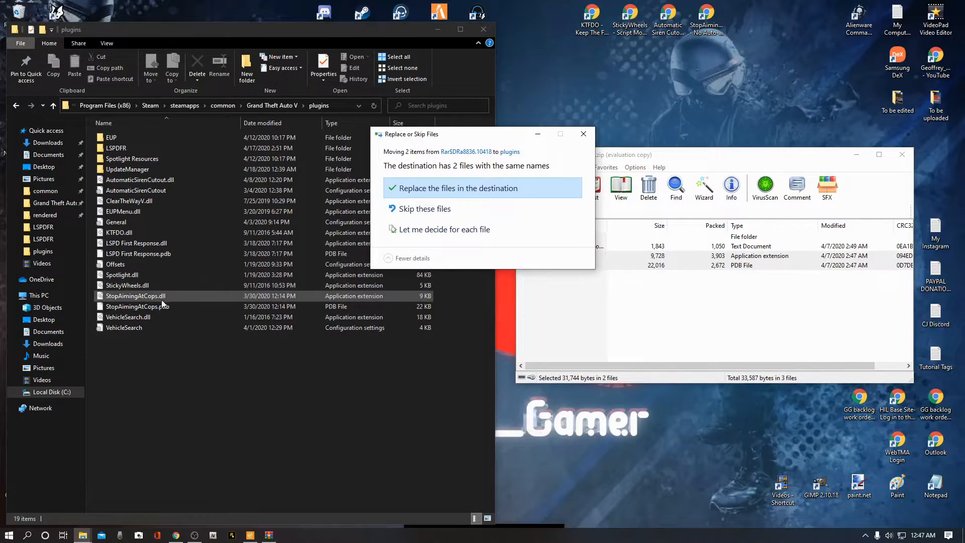
click(496, 190)
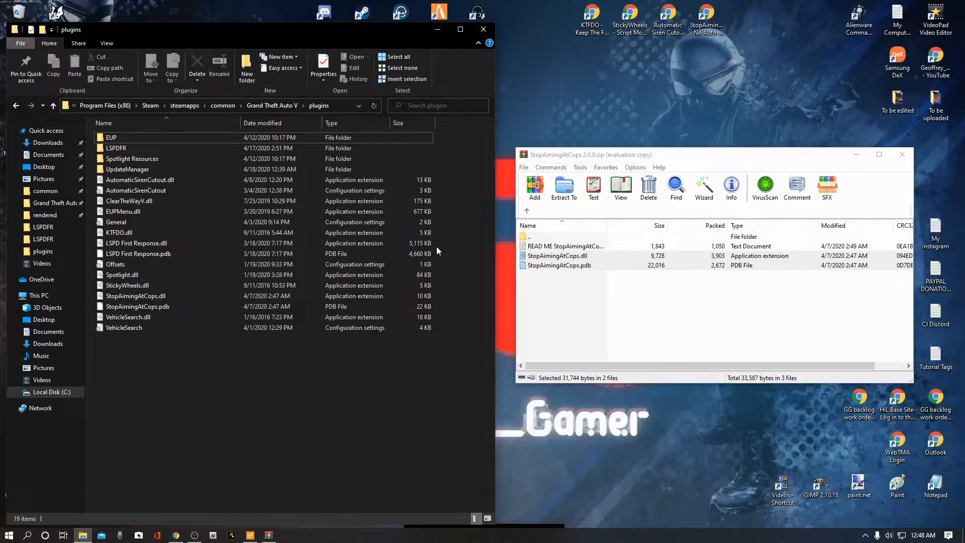
Step: Close the archive, refresh the plugins folder and close the file explorer window
click(903, 156)
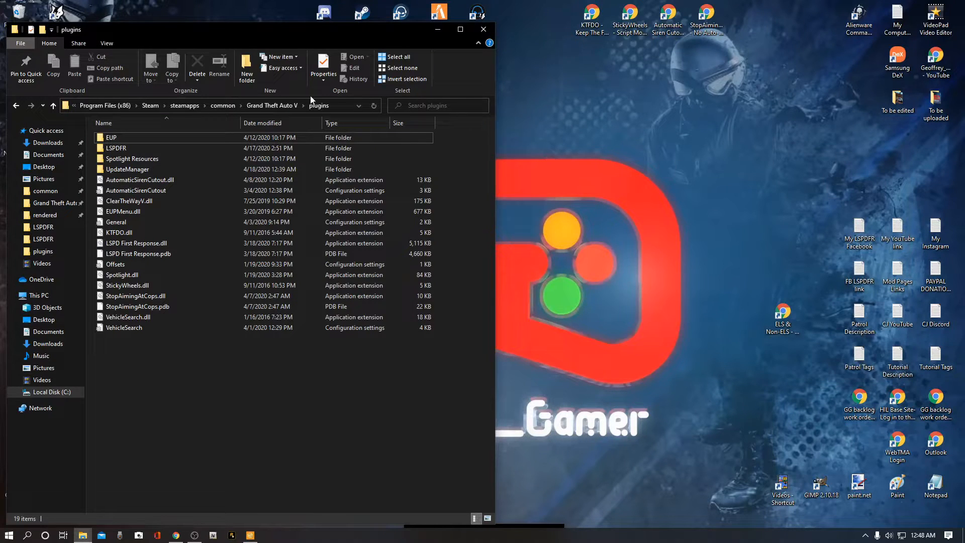
click(373, 106)
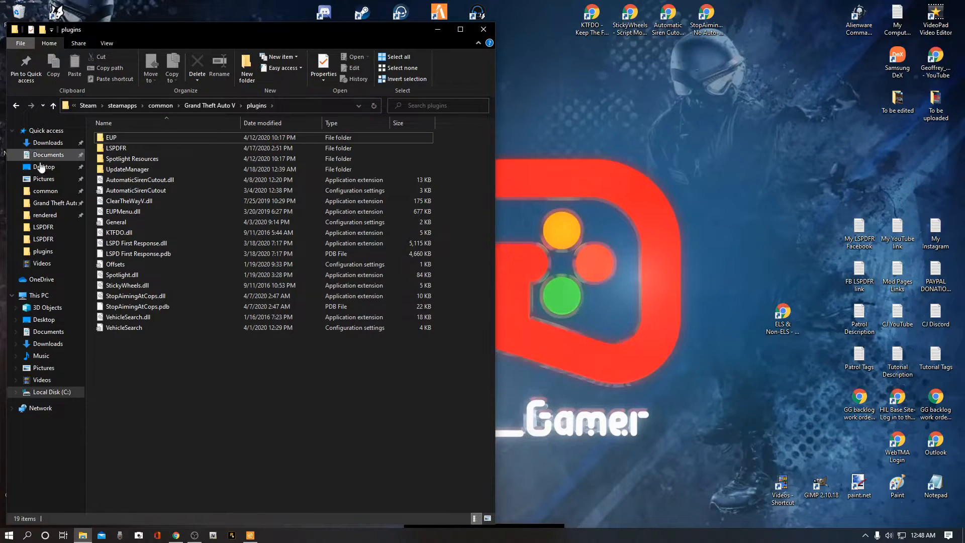
click(485, 32)
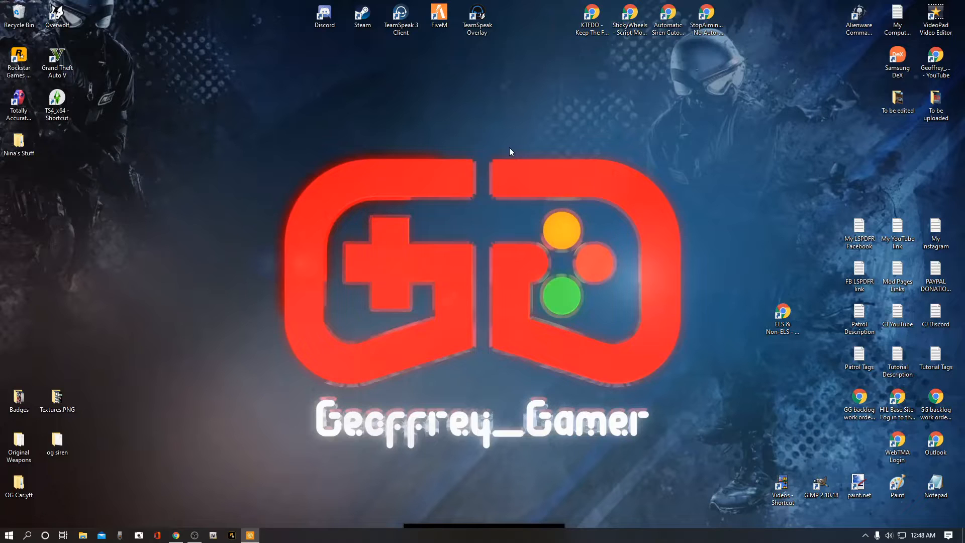
Step: Open the RAGE Plugin Hook settings and re-enter the plugin timeout threshold as 60000
click(231, 537)
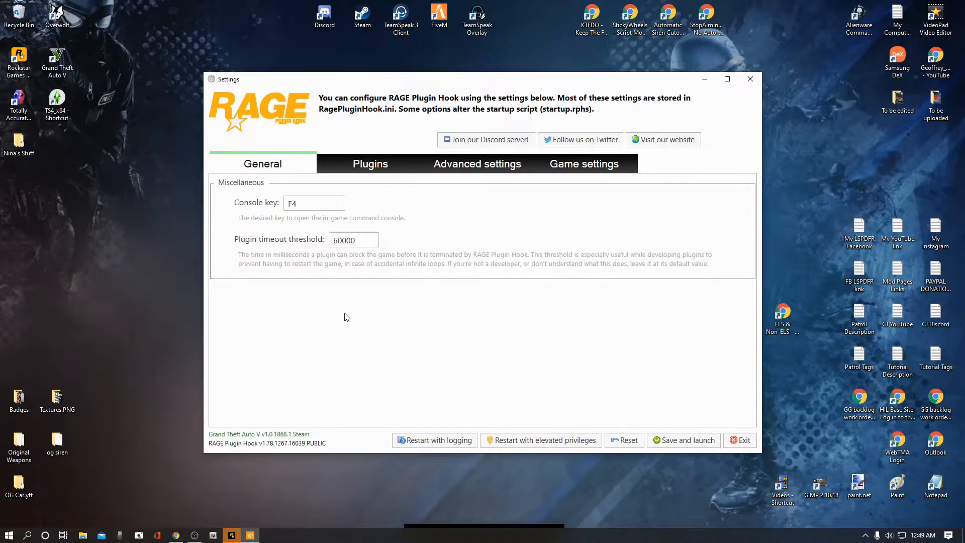
click(340, 240)
key(BackSpace)
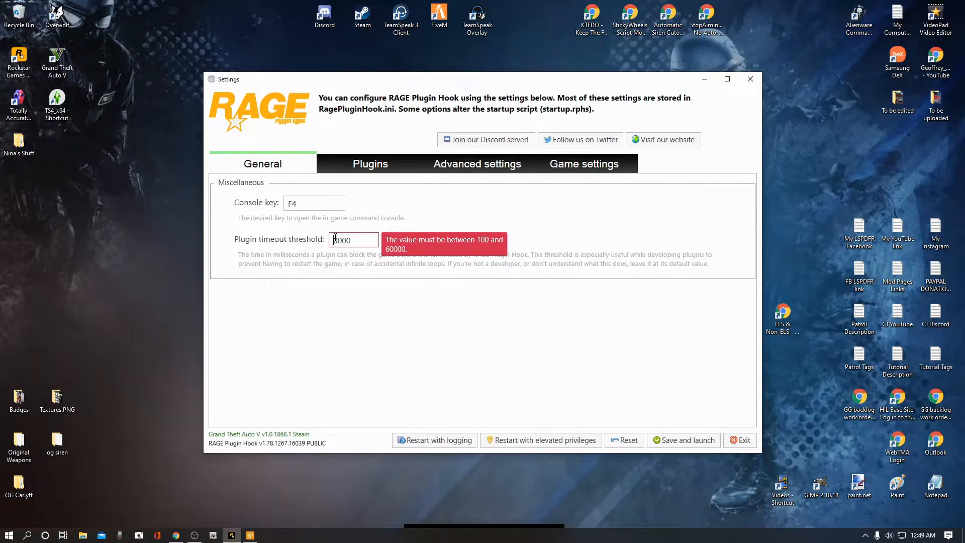
text(6)
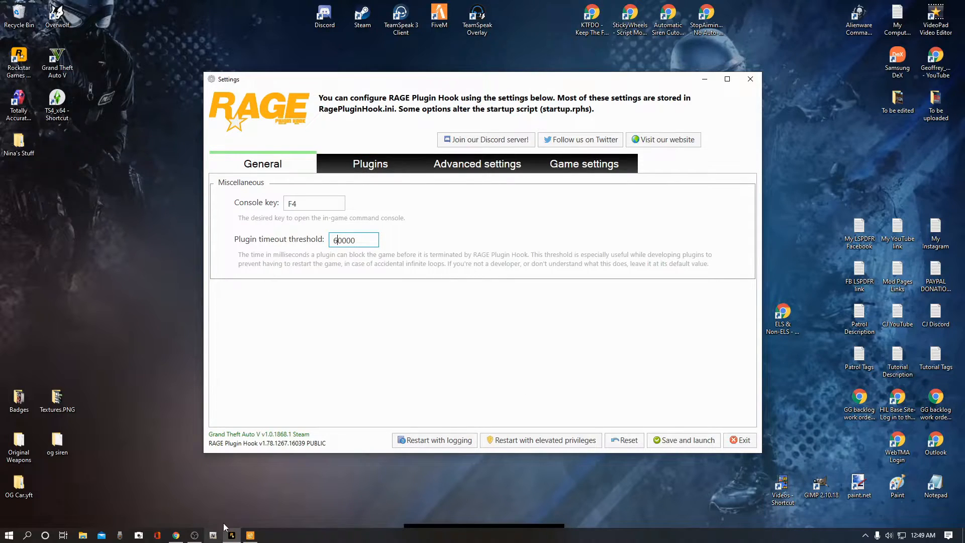
Step: Set the plugin load sequence to load all plugins on startup, after checking all listed plugins
click(361, 167)
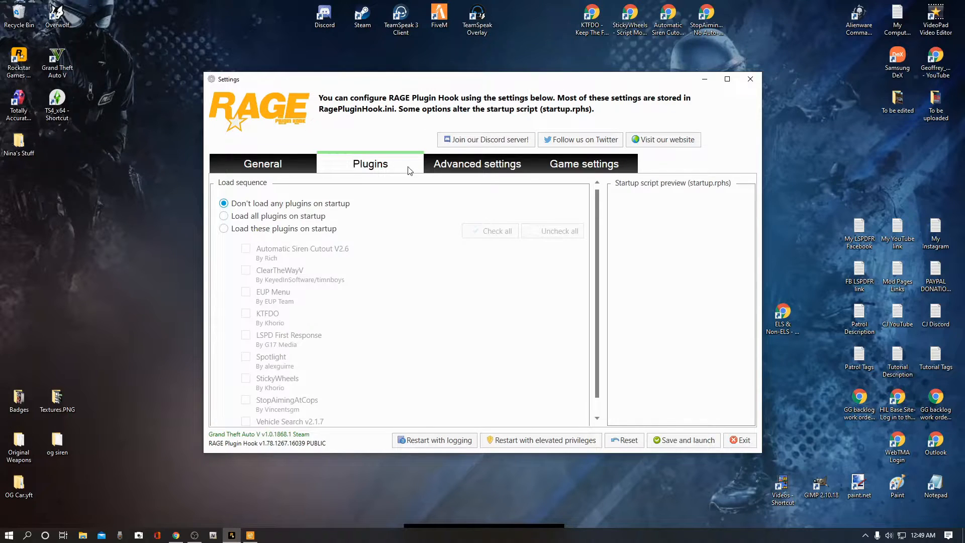
scroll(369, 294, down, 1)
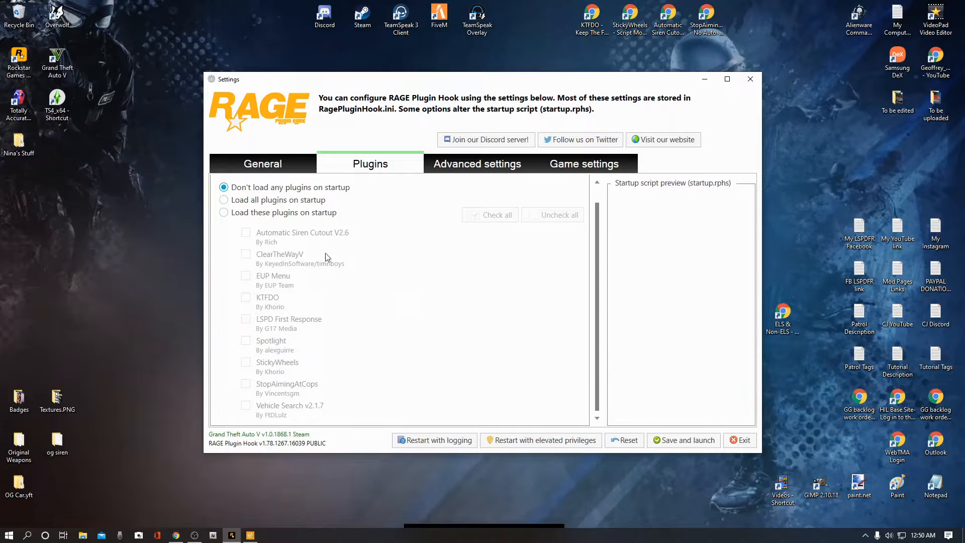
click(225, 214)
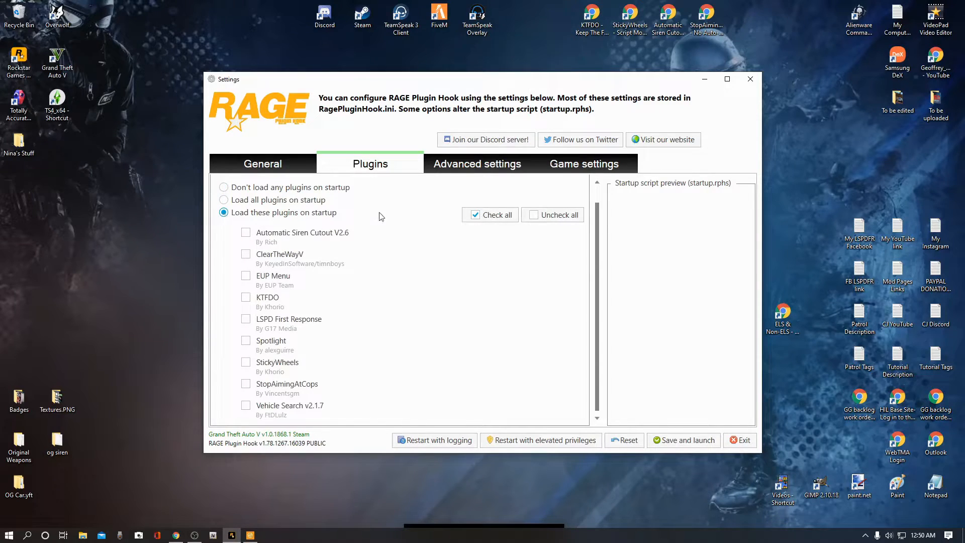
click(499, 219)
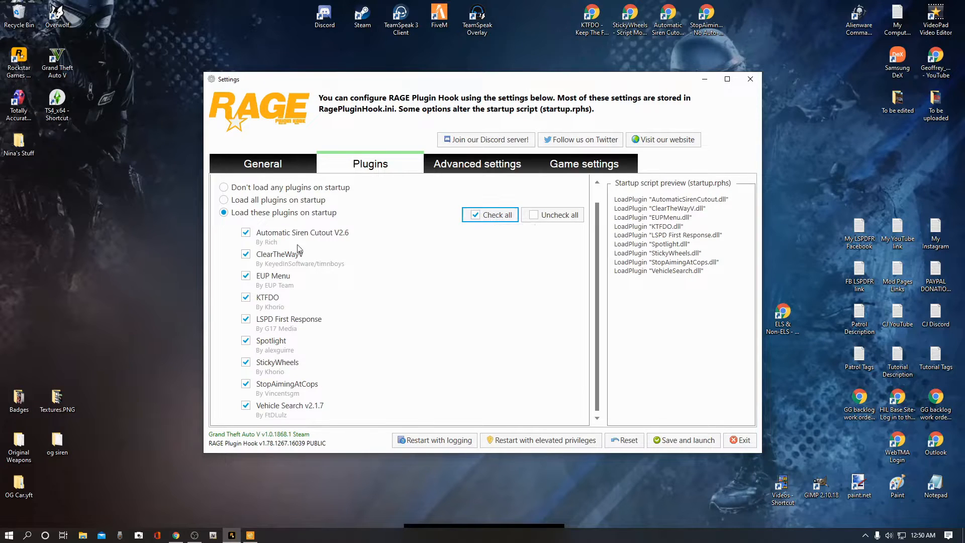
click(224, 200)
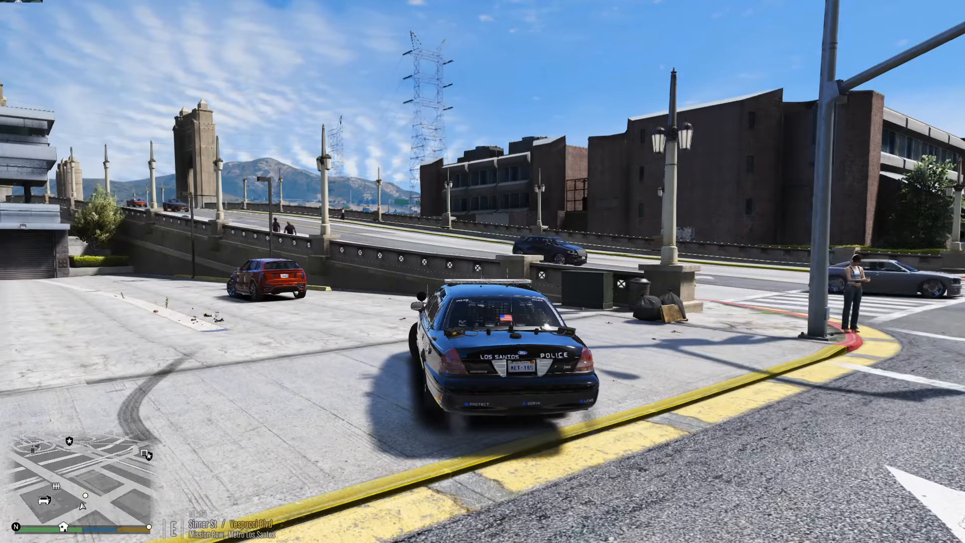
Step: Drive the police cruiser around the lot and park it beside the red SUV with the wheels turned
key(w)
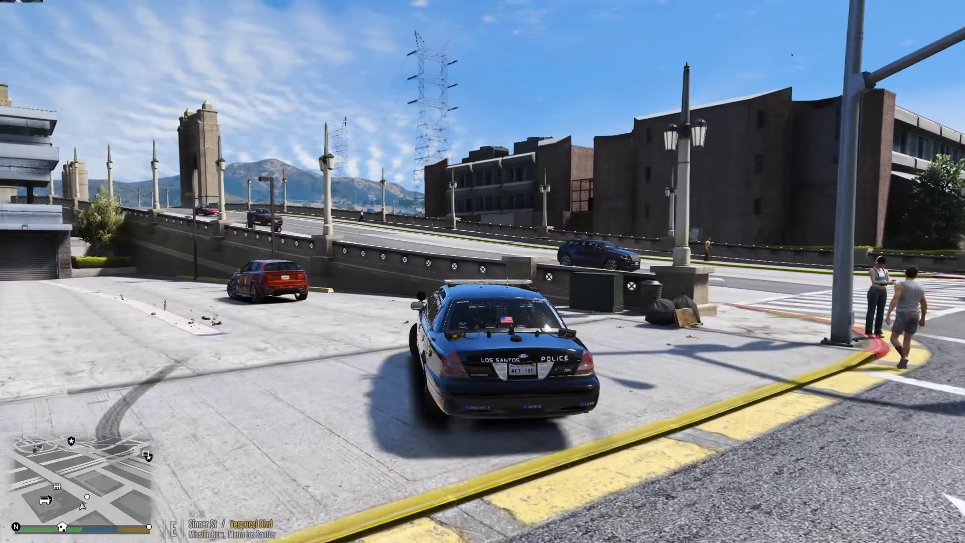
key(a)
key(w)
key(a)
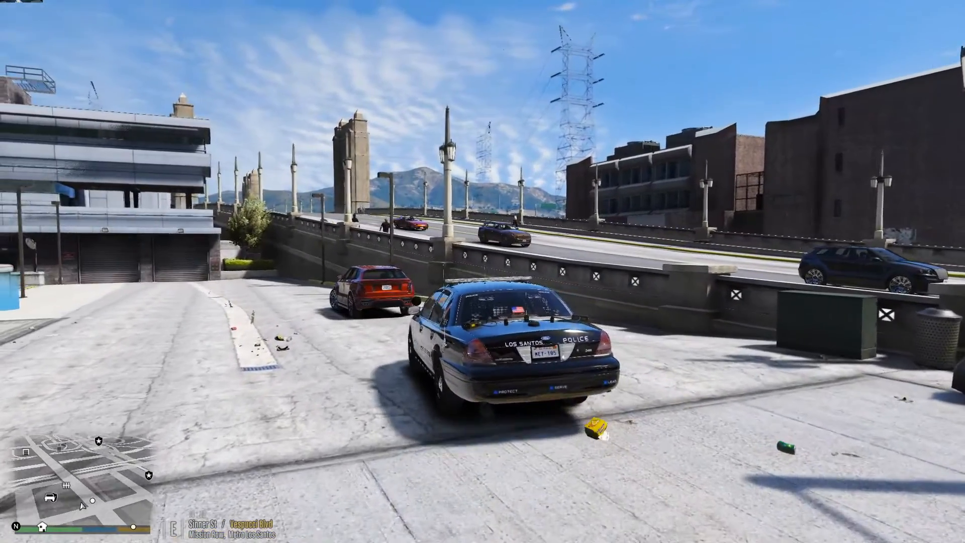
key(w)
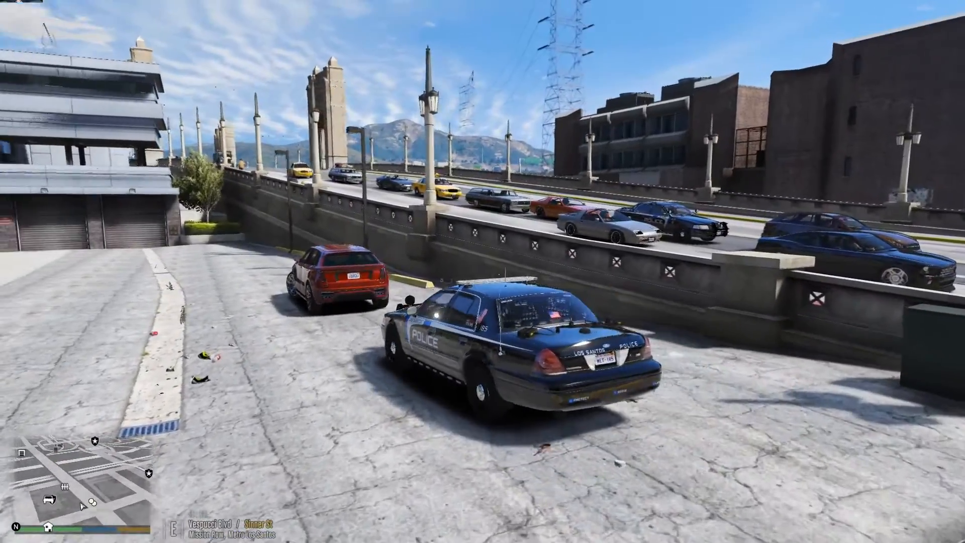
key(s)
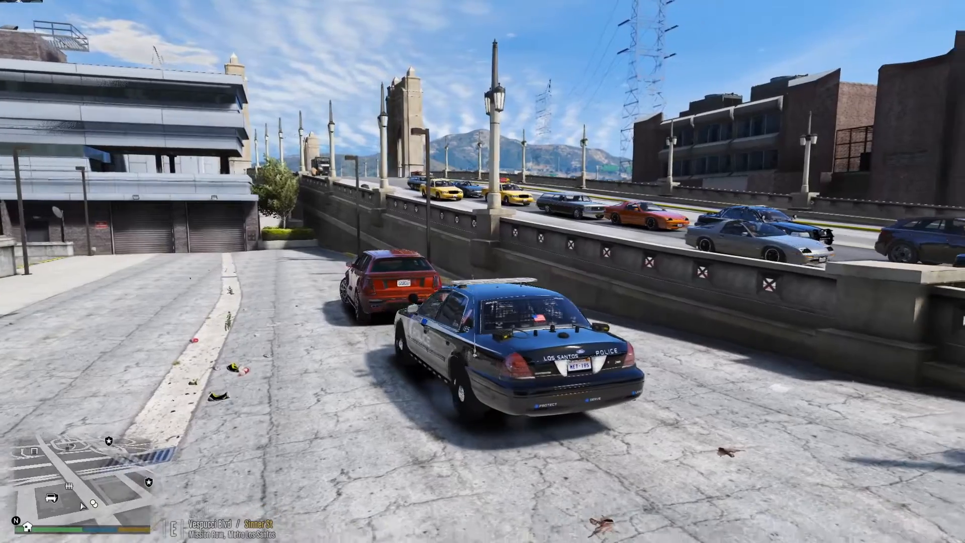
key(d)
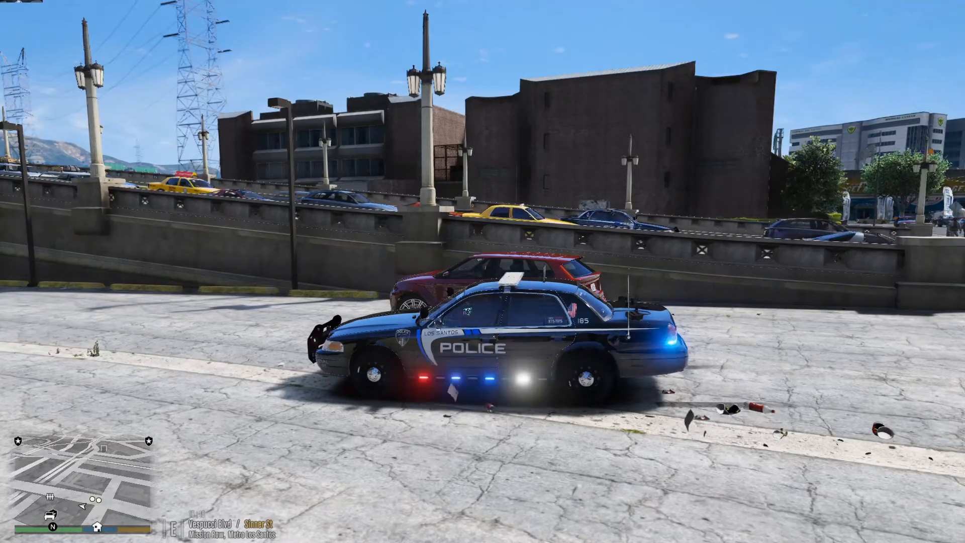
key(s)
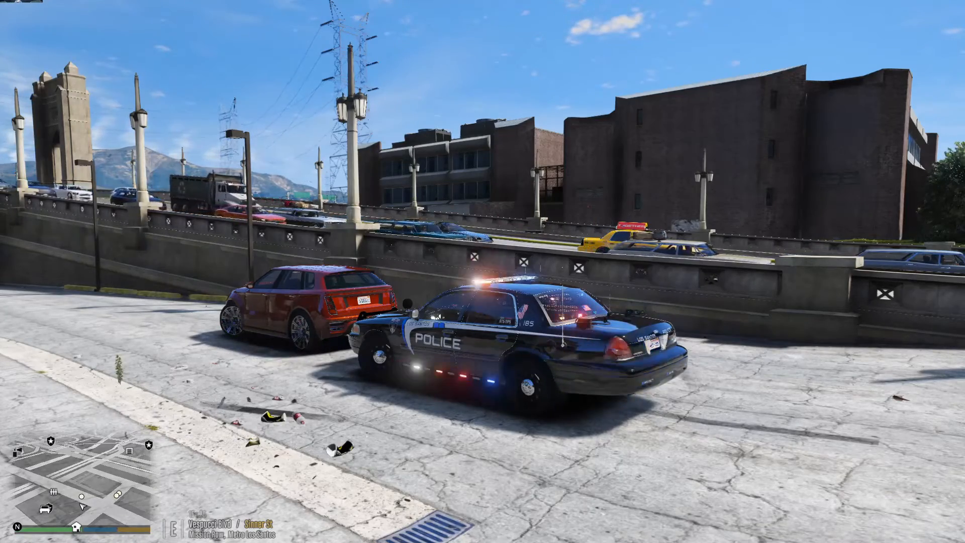
Step: Exit the police cruiser, walk around it, then get back in and out again to test the plugins
key(f)
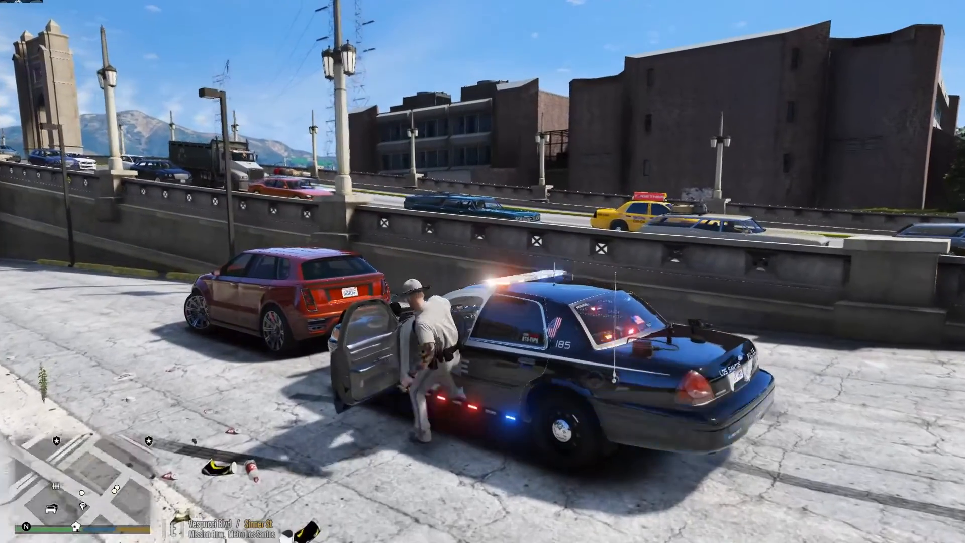
key(w)
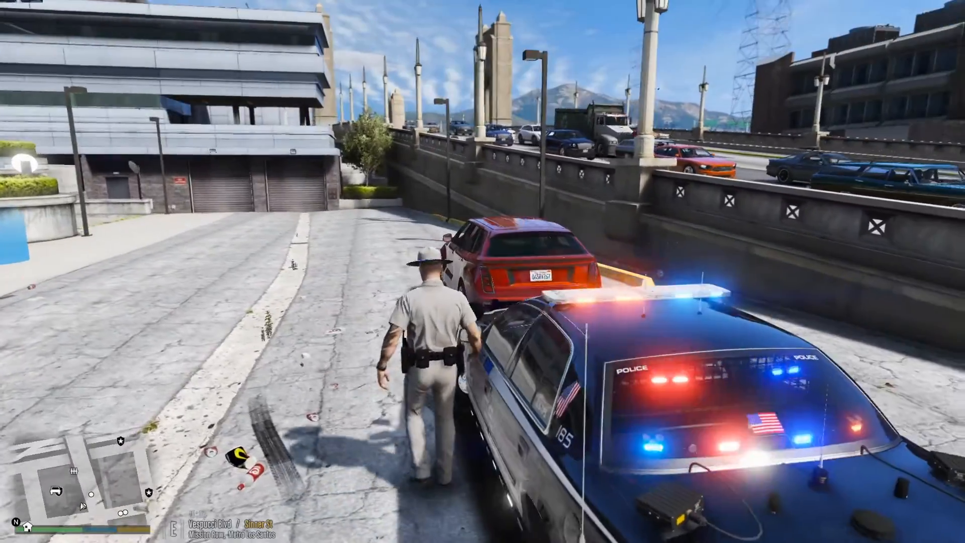
key(w)
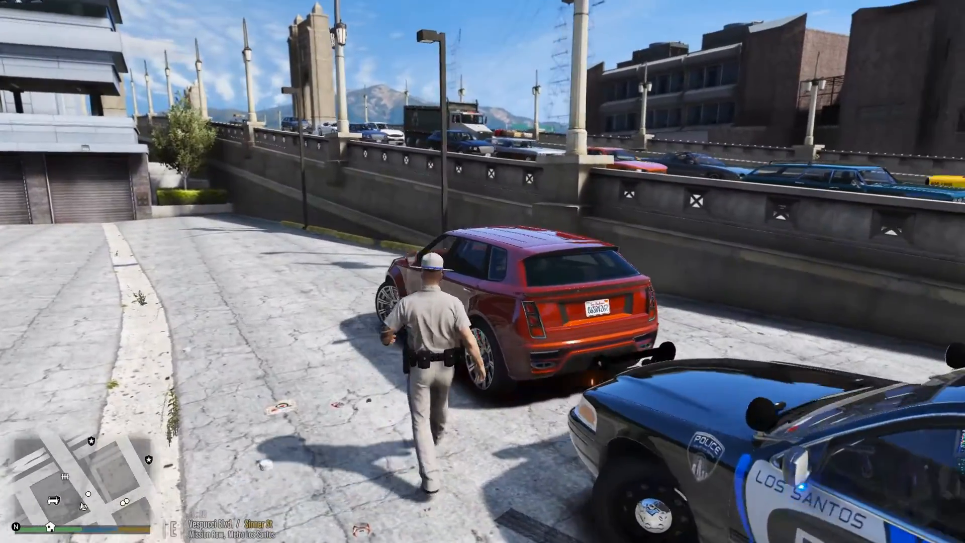
key(w)
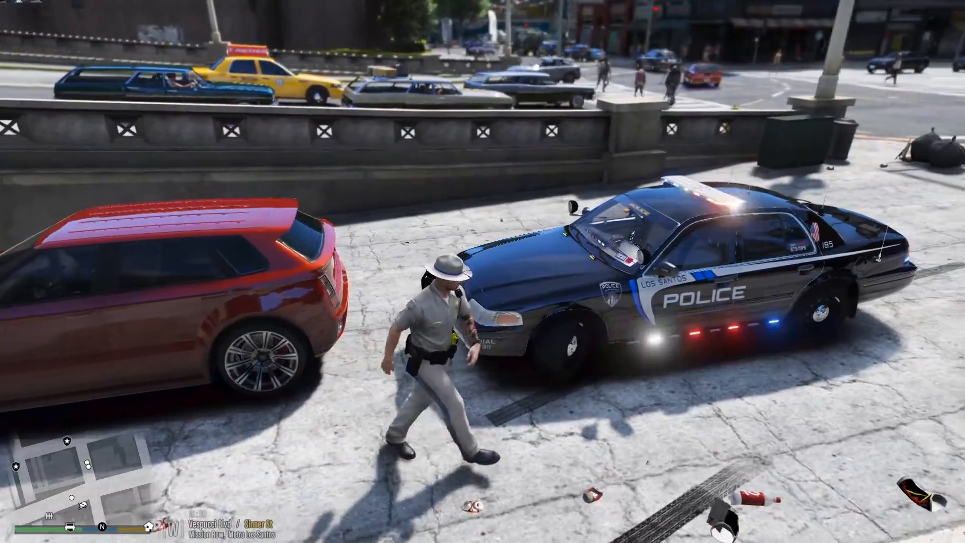
key(w)
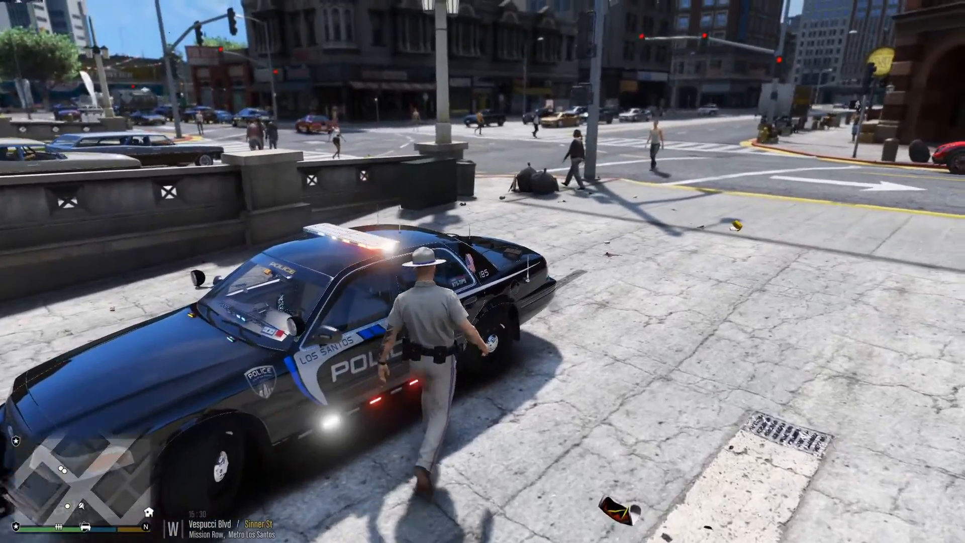
key(f)
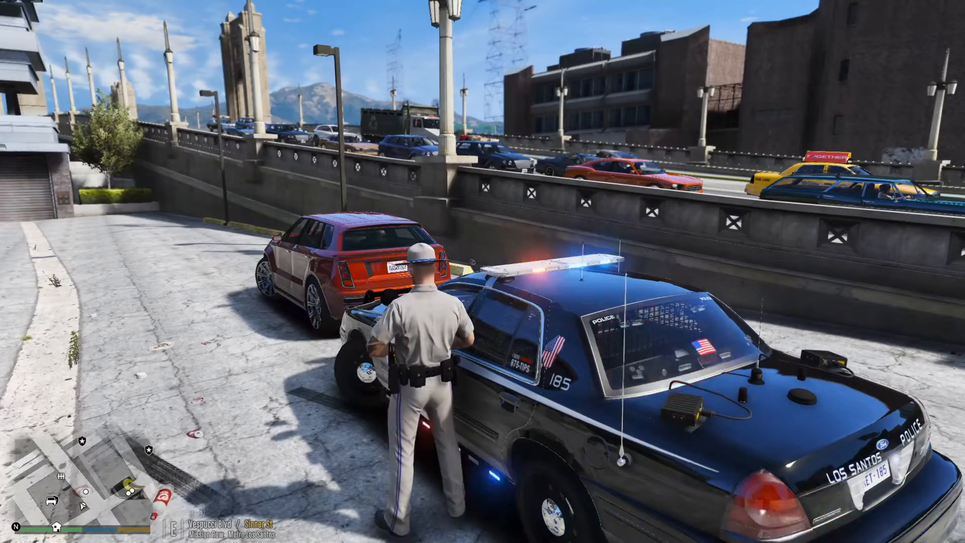
key(w)
key(f)
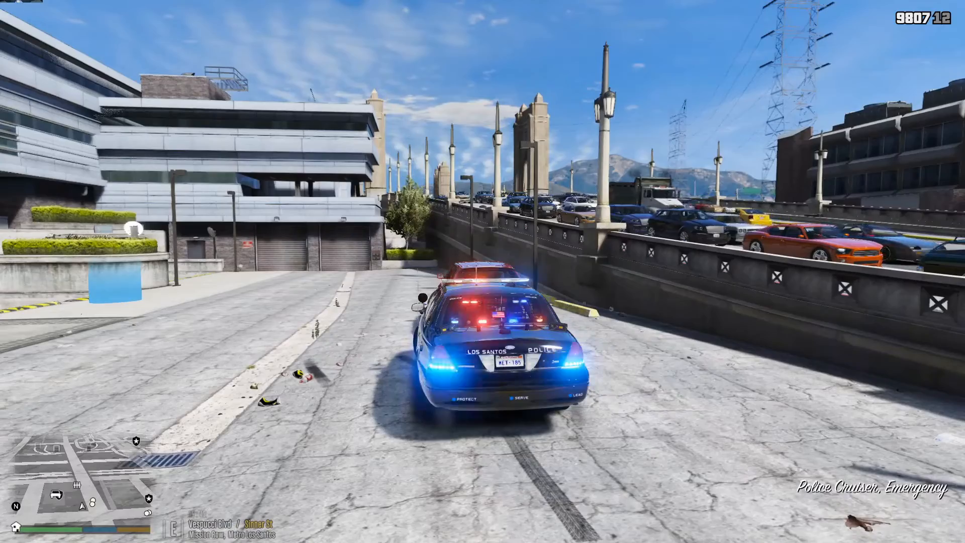
key(f)
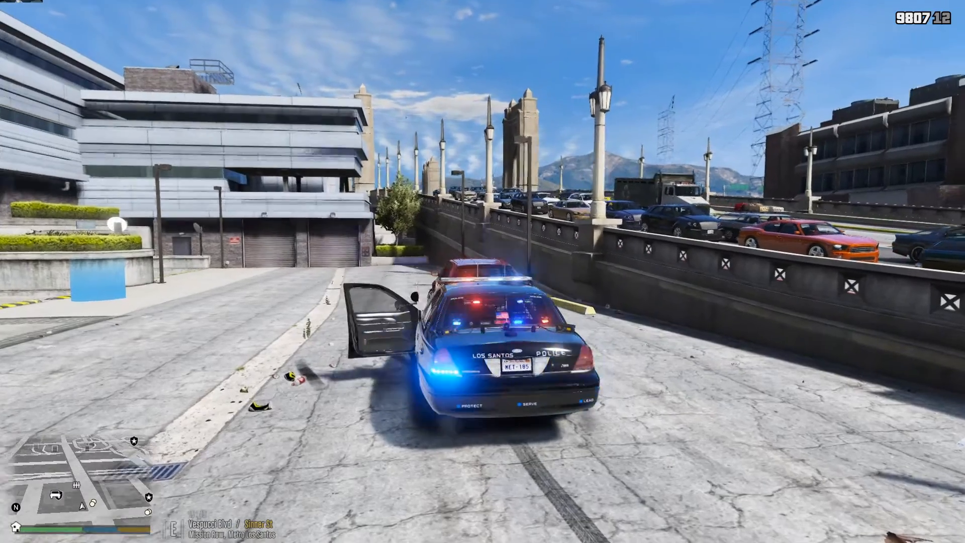
Step: Draw the pistol, walk into the police station and aim it inside to test StopAimingAtCops
key(Tab)
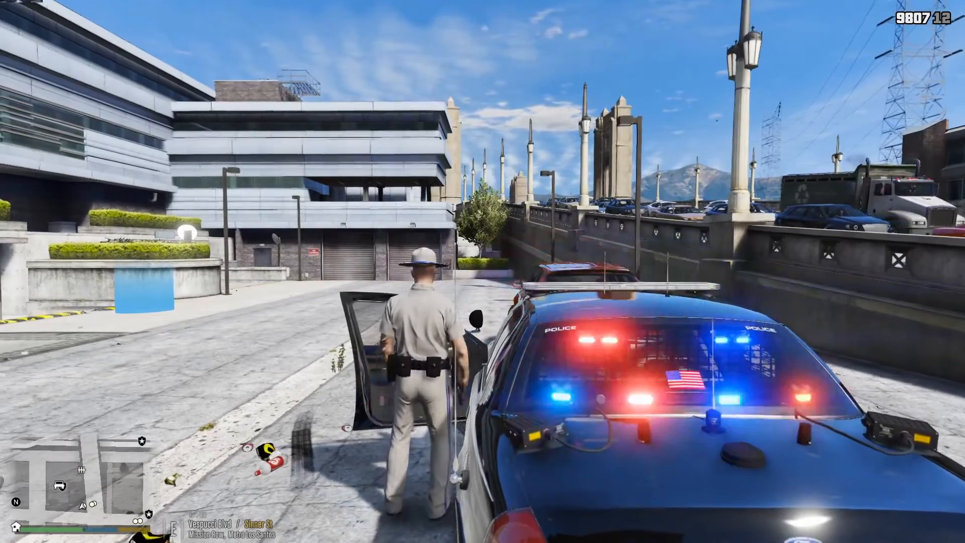
right_click(483, 271)
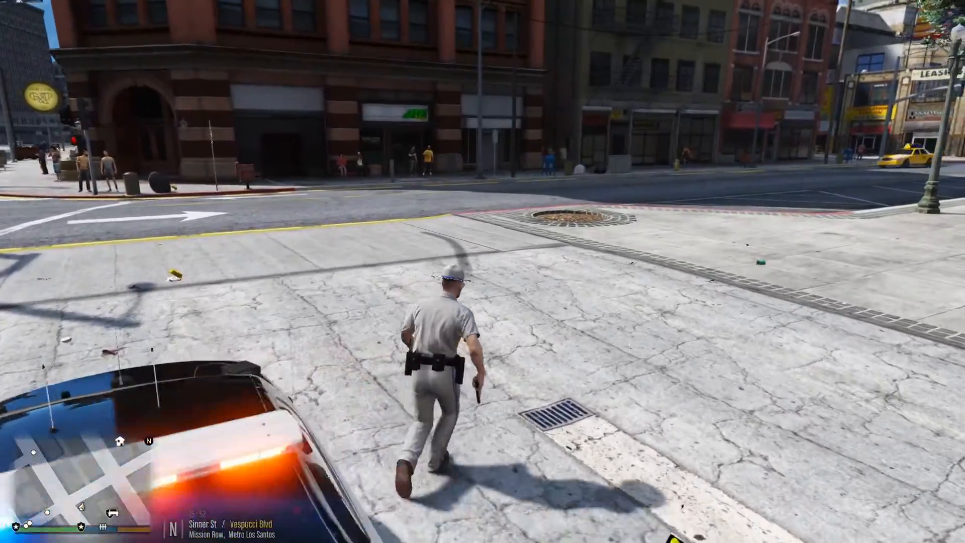
key(w)
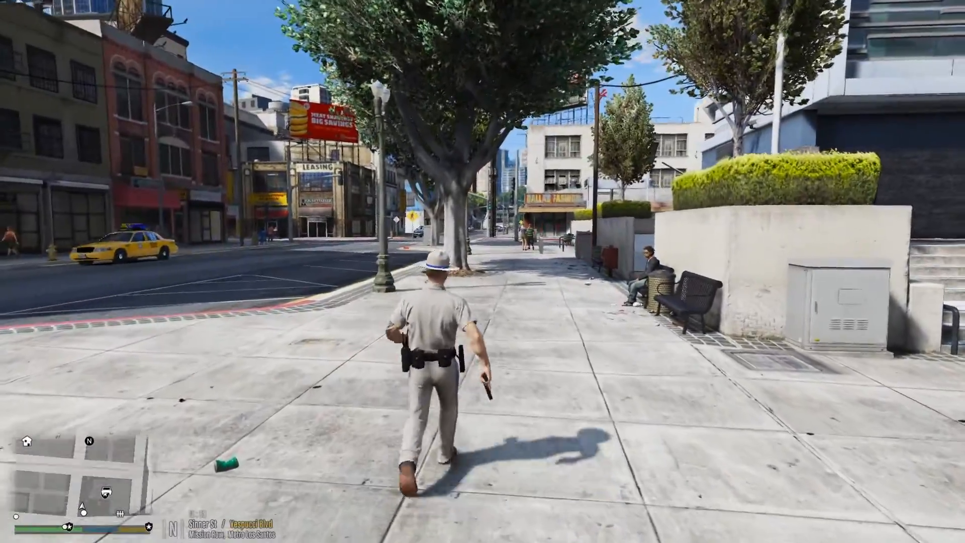
key(w)
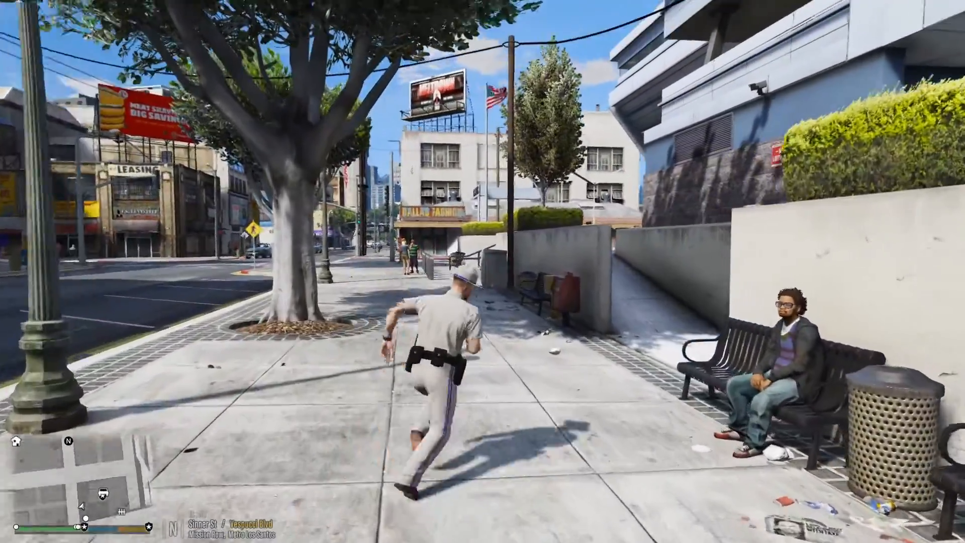
key(w)
key(w)
key(w)
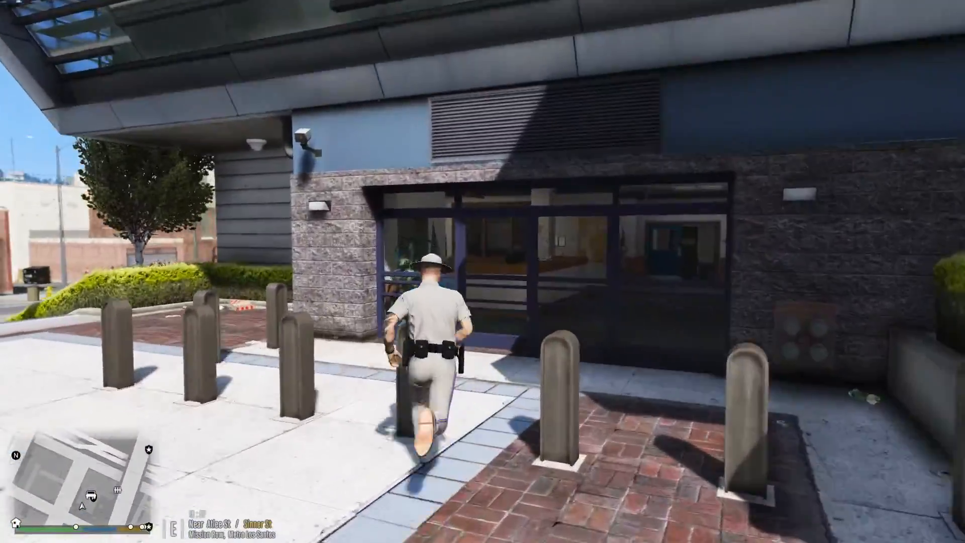
key(w)
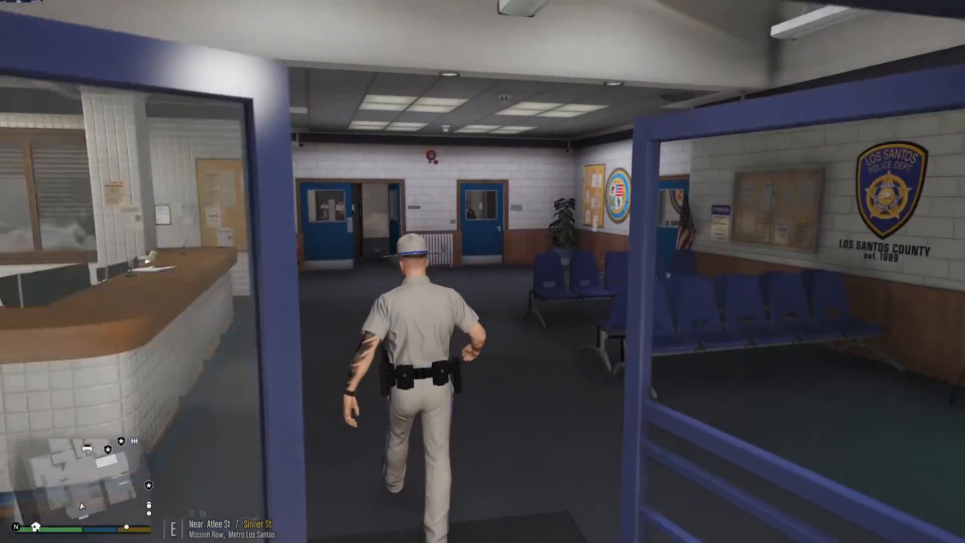
key(w)
key(Tab)
right_click(483, 271)
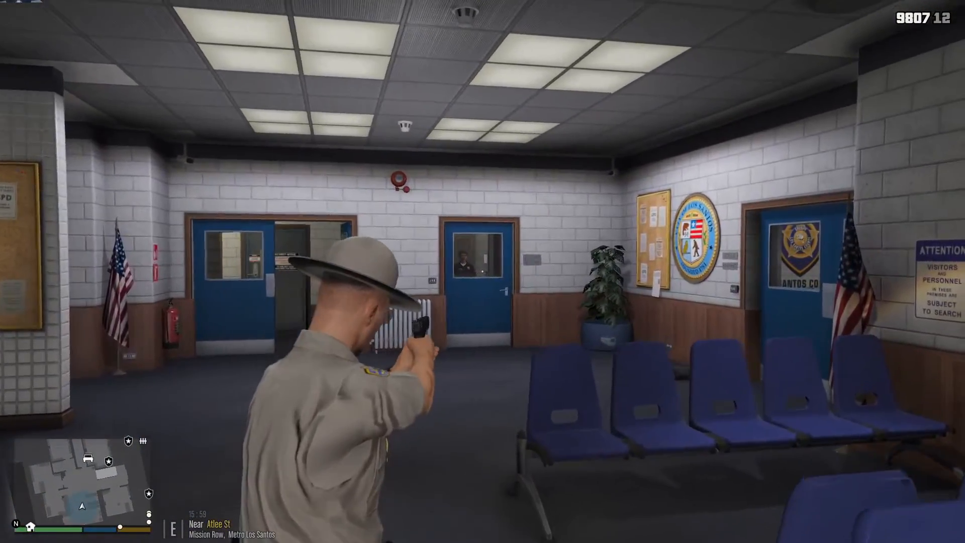
Step: Walk out of the police station back to the parked police cruiser
key(w)
key(w)
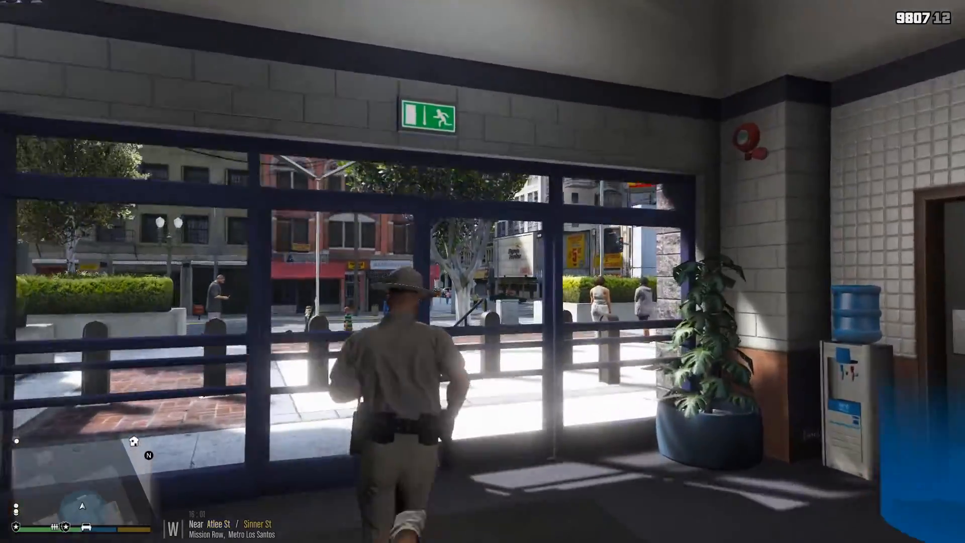
key(w)
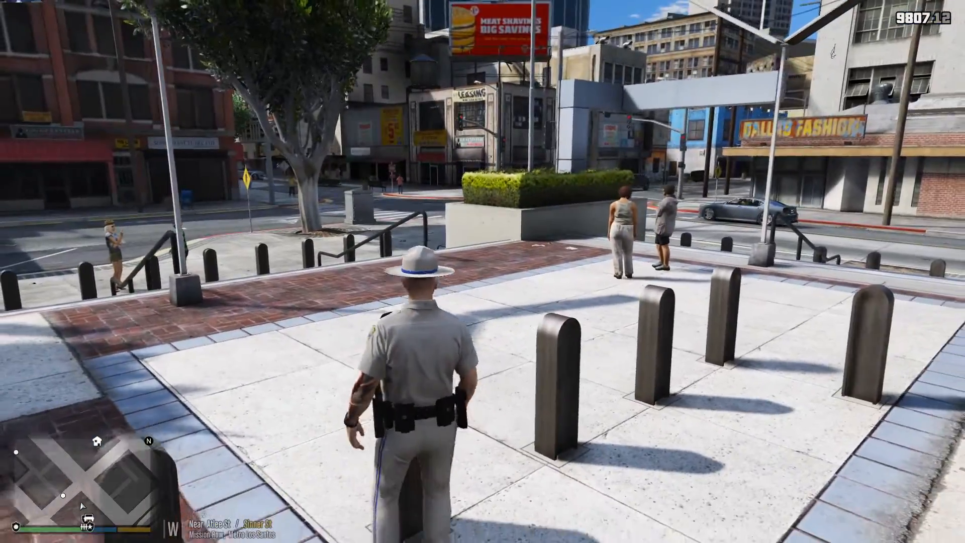
key(w)
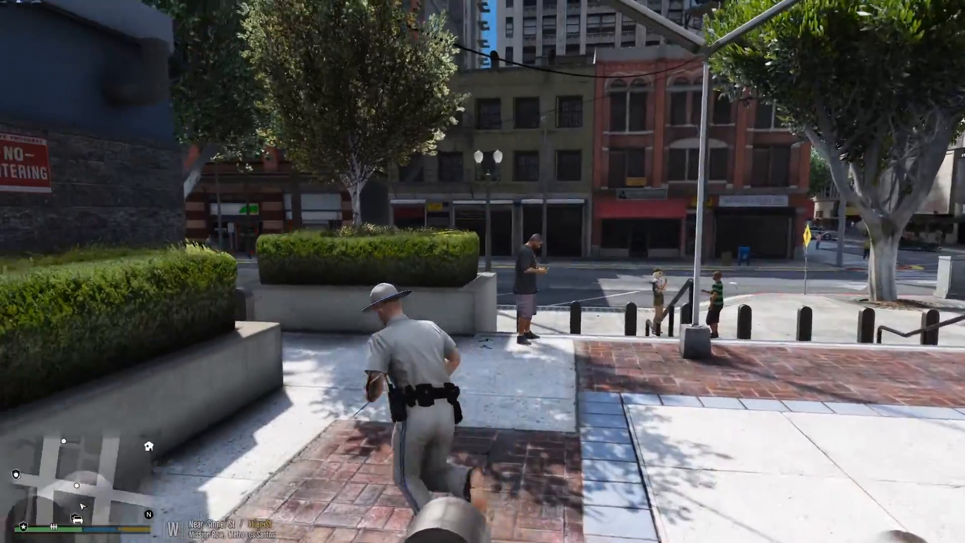
key(w)
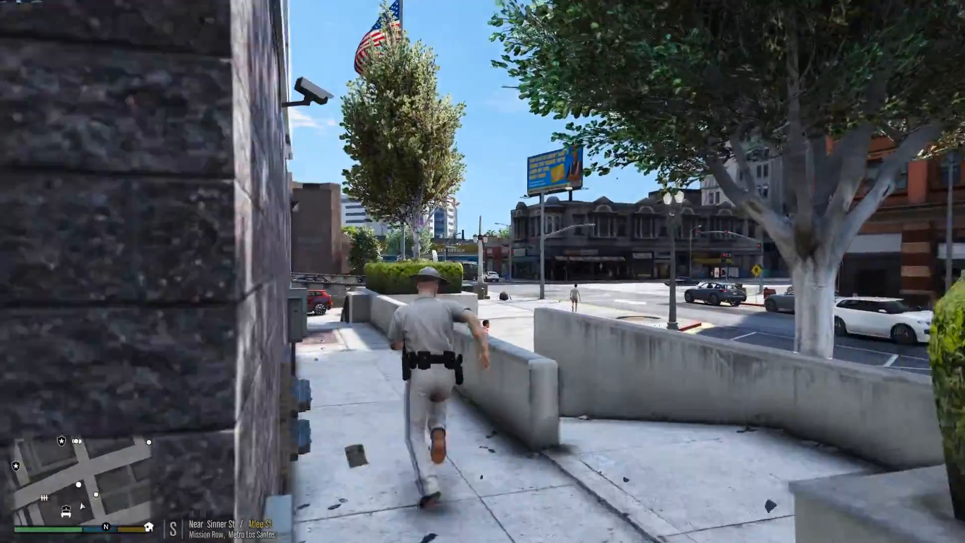
key(w)
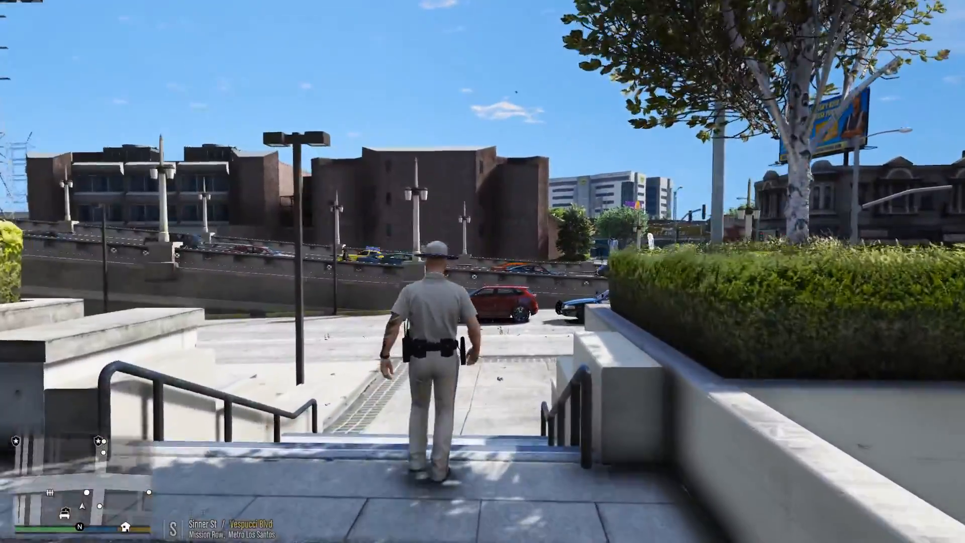
key(w)
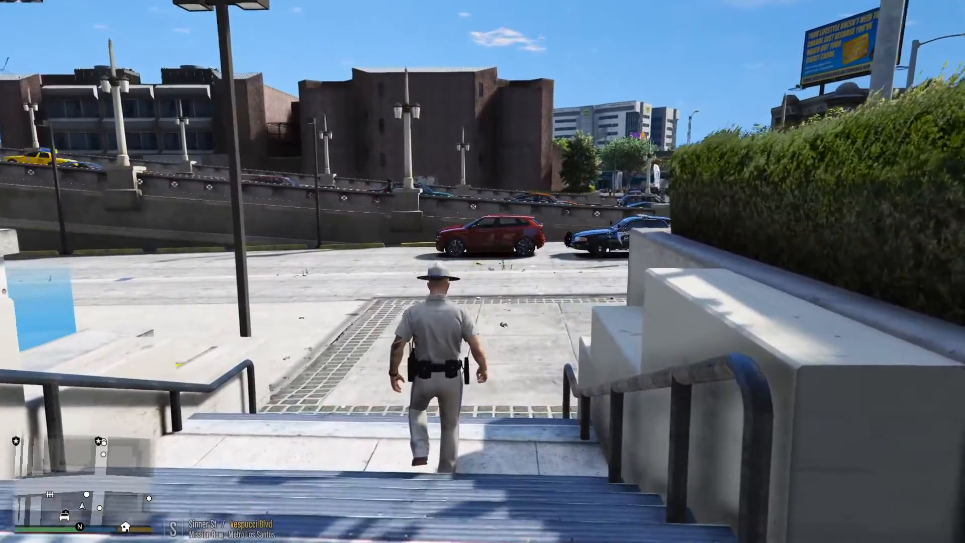
key(w)
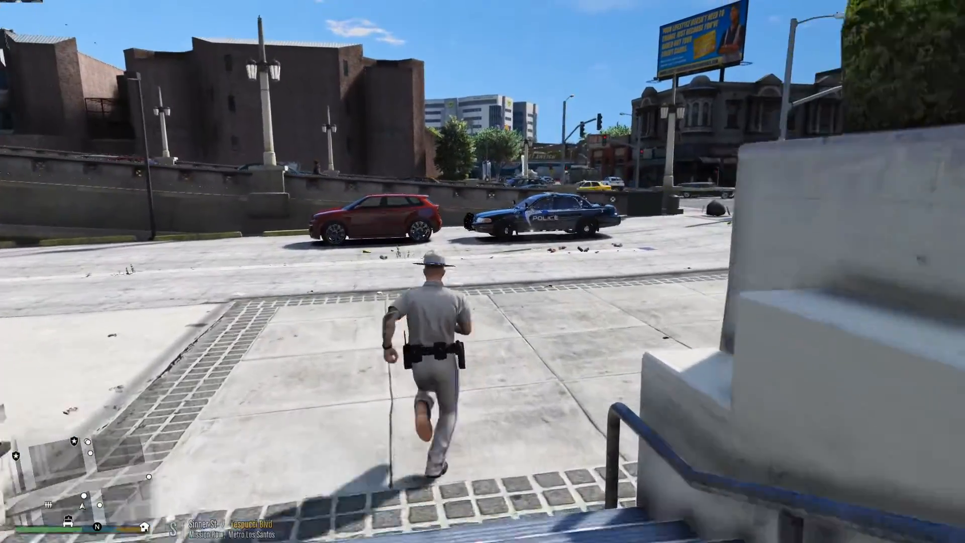
key(w)
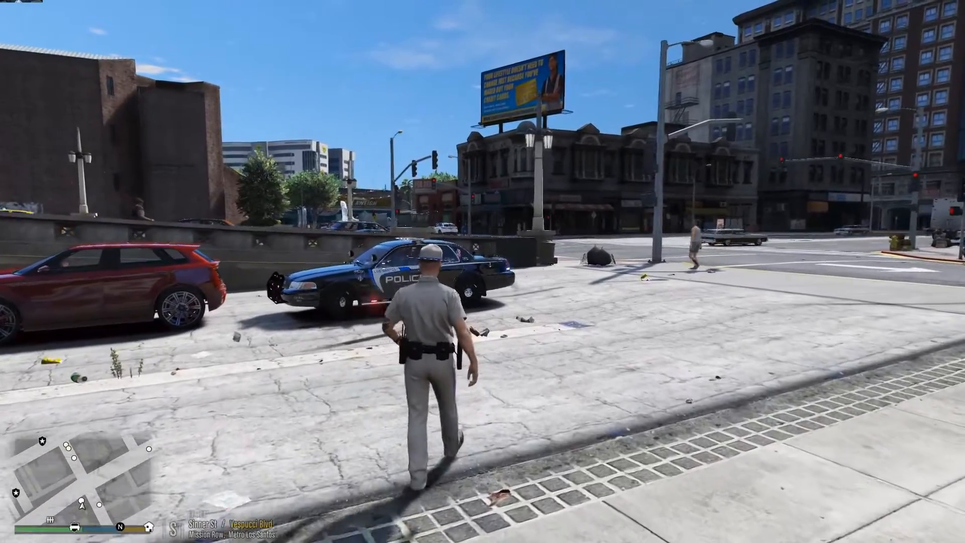
key(w)
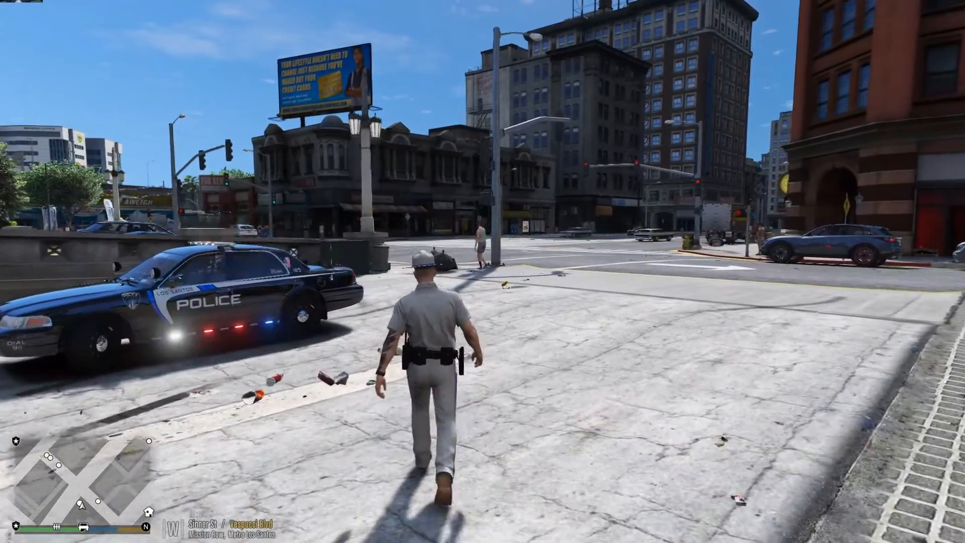
key(w)
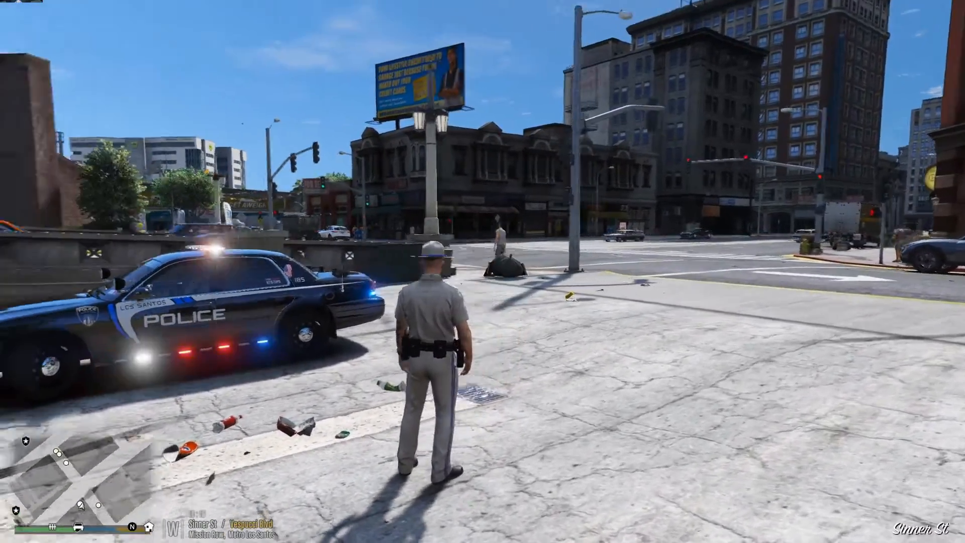